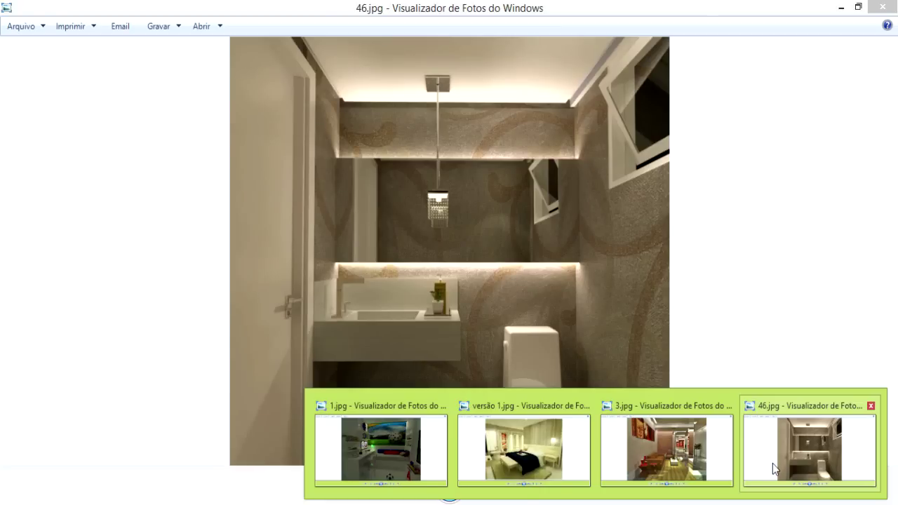
Flip through the reference renders 46.jpg, 3.jpg, versão 1.jpg and 1.jpg in Photo Viewer.
click(772, 463)
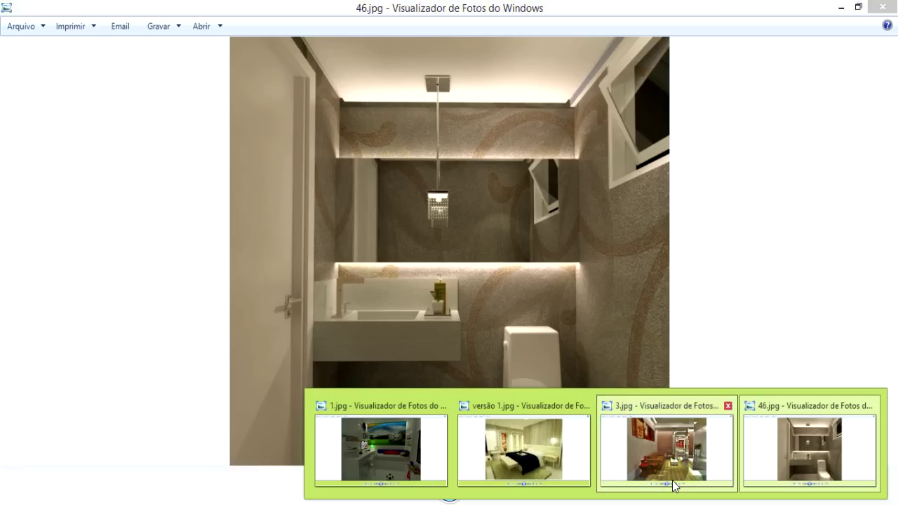
click(672, 482)
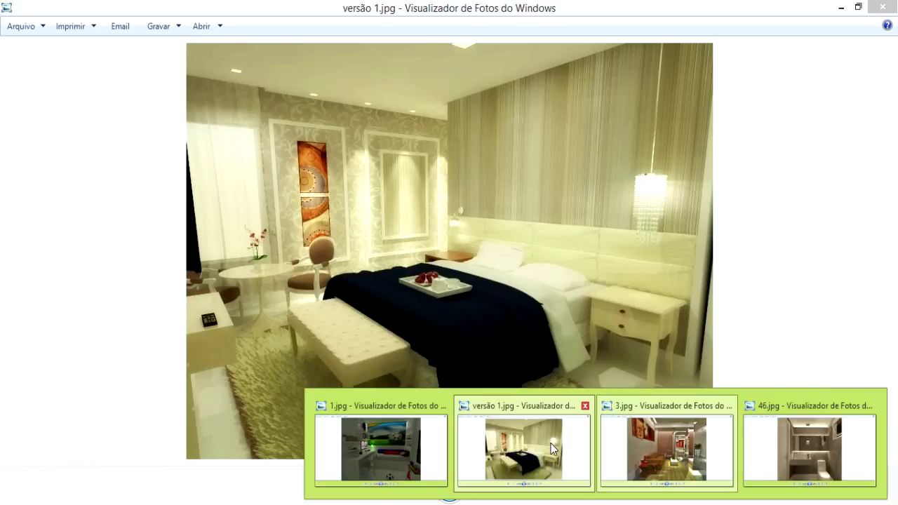
click(550, 444)
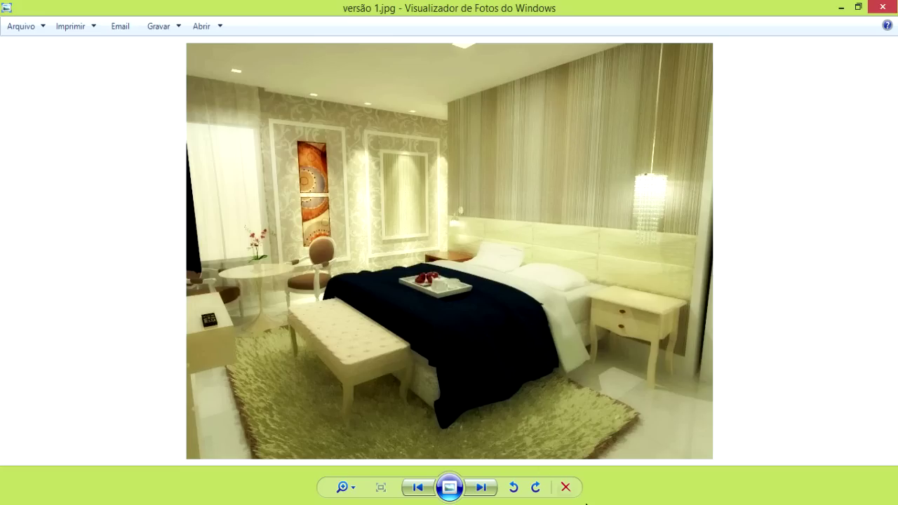
click(391, 445)
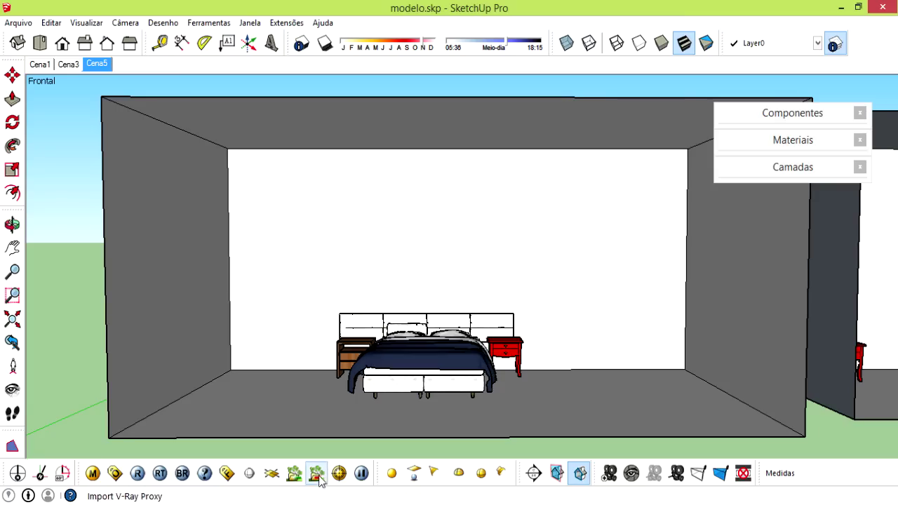
Draw a V-Ray Rect Light corner to corner across the ceiling cove via Extensões > V-Ray.
click(414, 474)
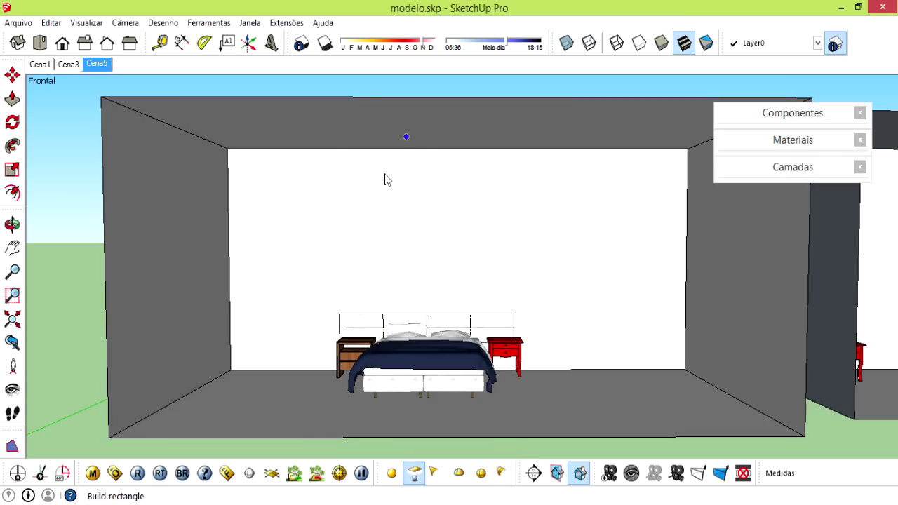
key(space)
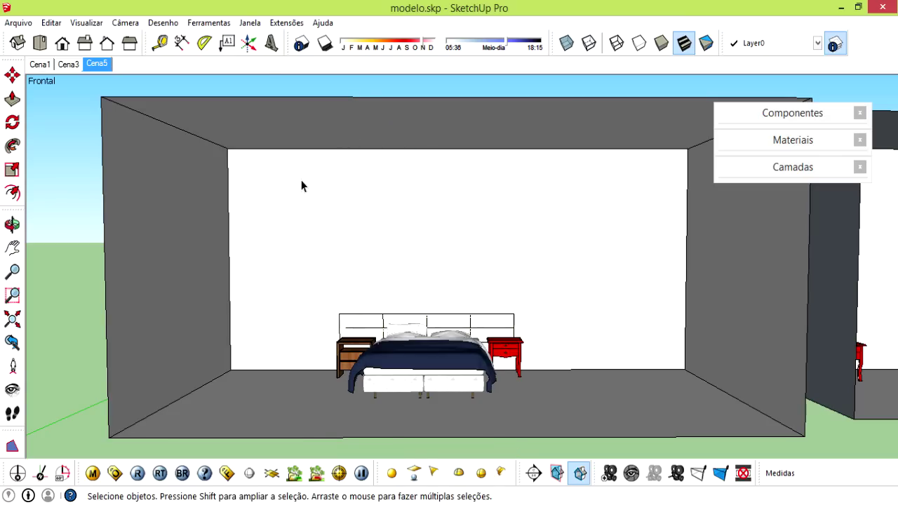
click(284, 23)
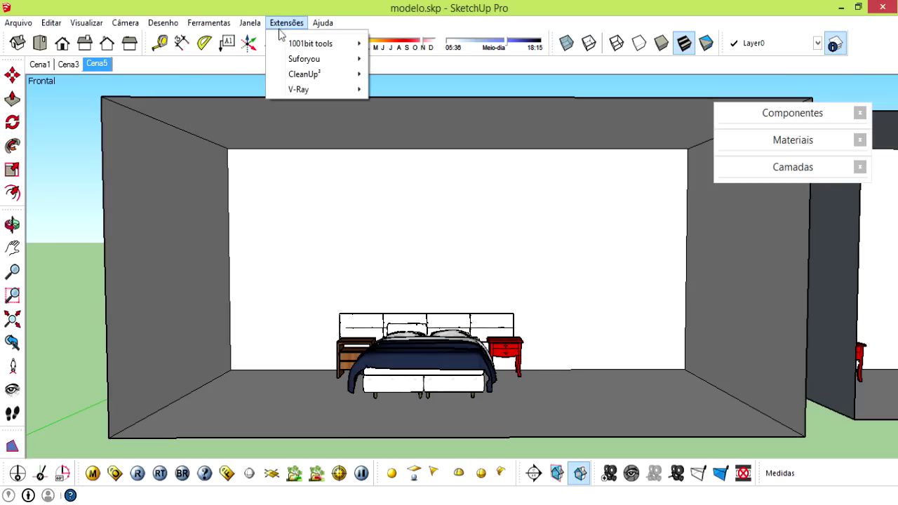
mouse_move(299, 89)
mouse_move(408, 89)
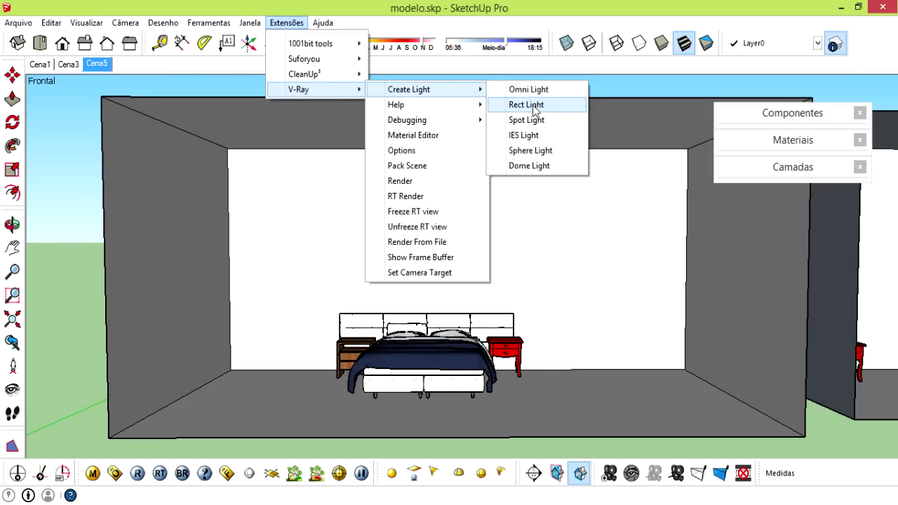
click(531, 110)
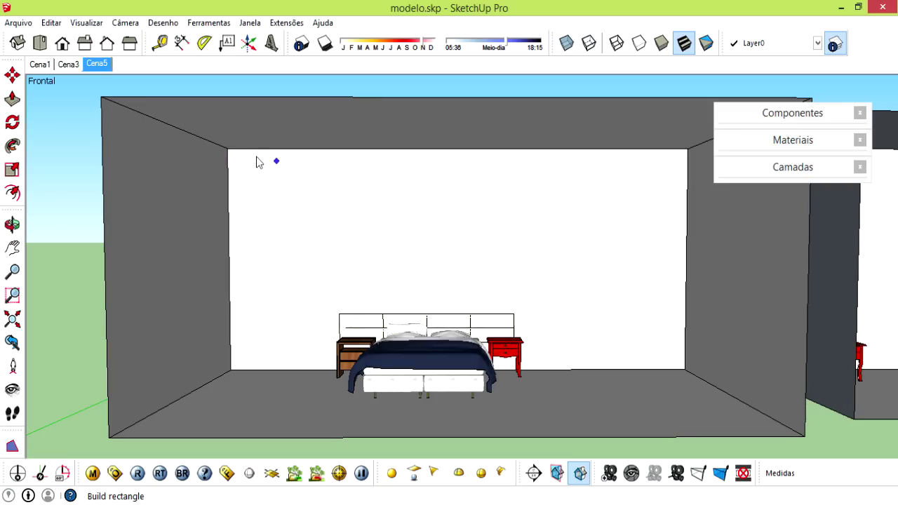
click(252, 136)
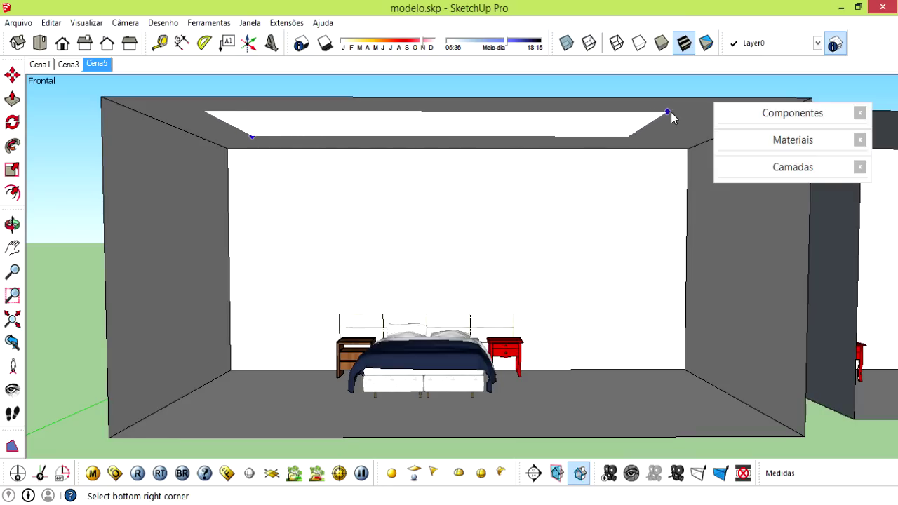
click(708, 111)
key(space)
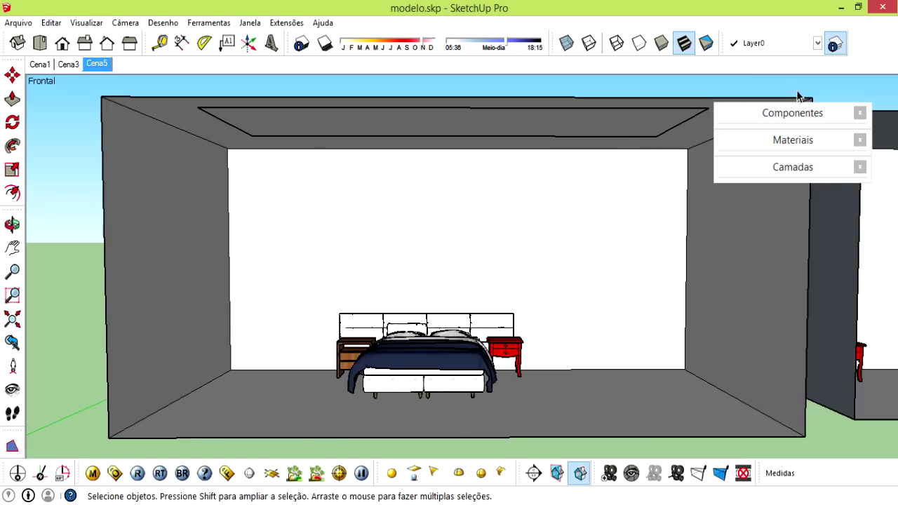
drag(777, 120, 820, 122)
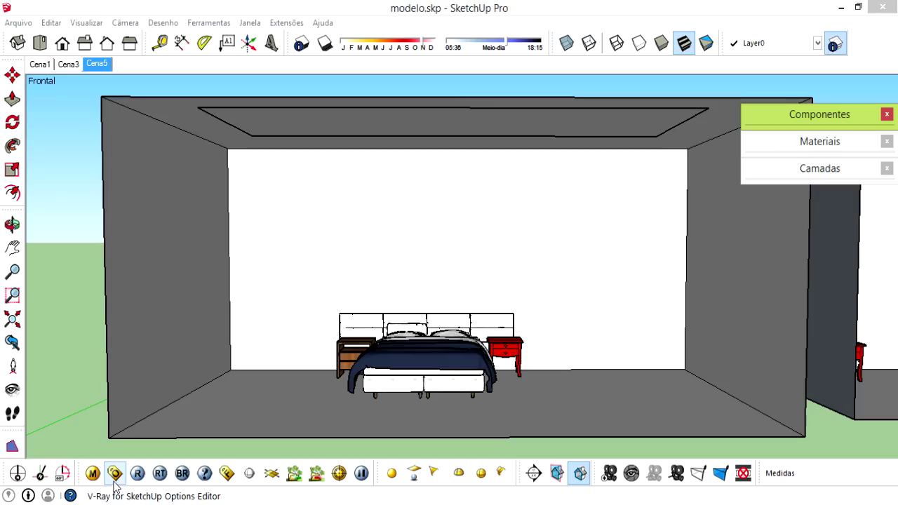
click(138, 474)
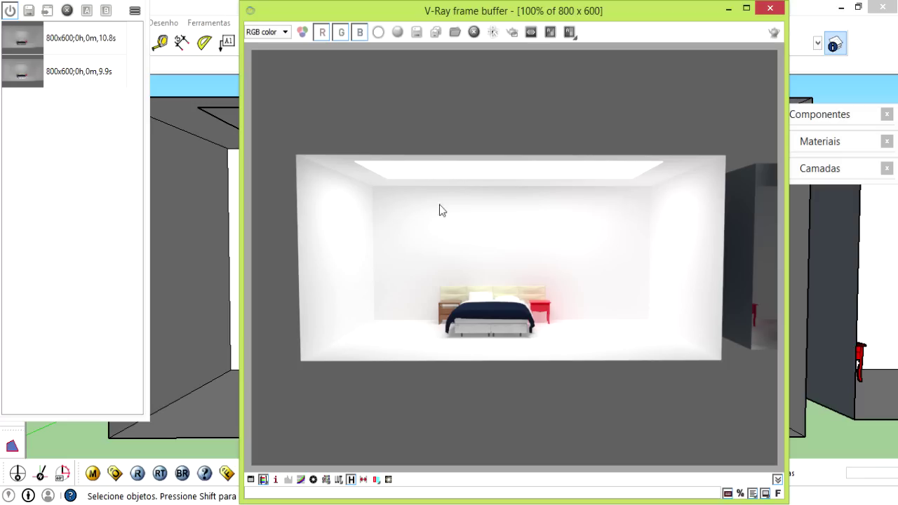
click(769, 8)
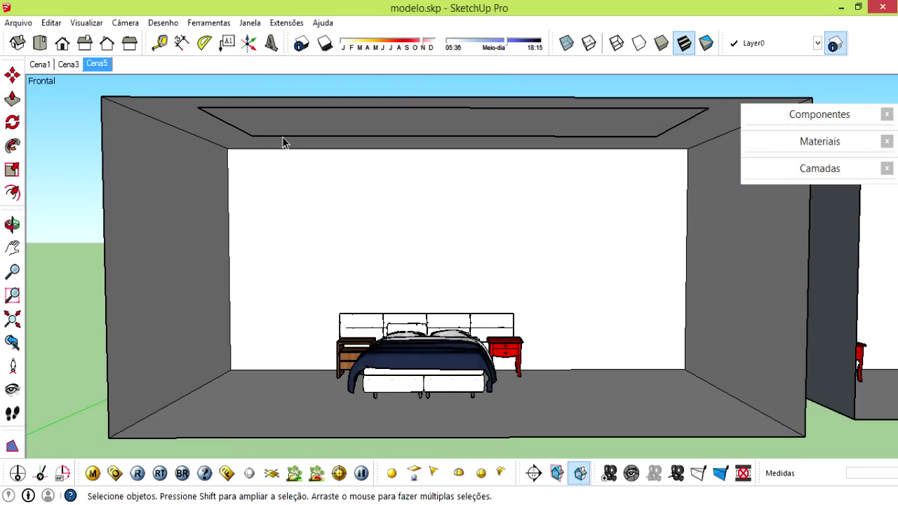
Check Invisible in the ceiling light's V-Ray settings and run a new test render.
click(258, 124)
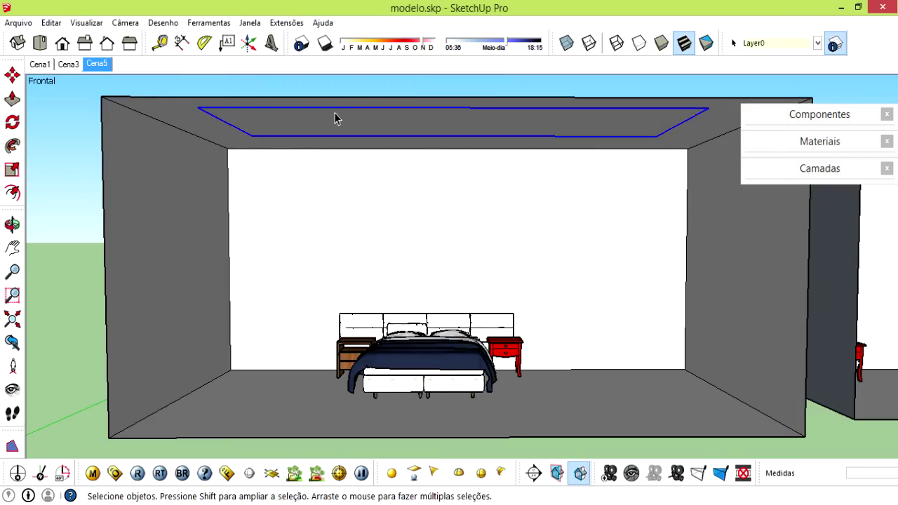
right_click(538, 127)
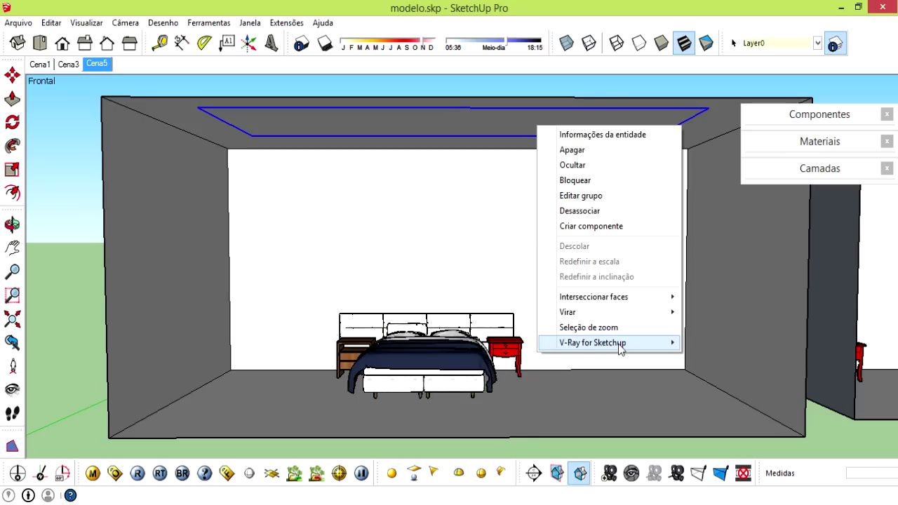
mouse_move(593, 343)
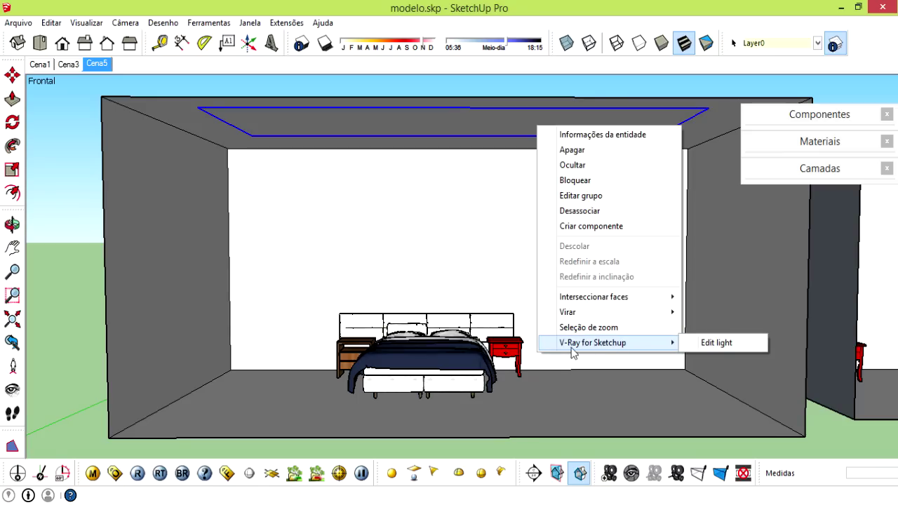
click(723, 343)
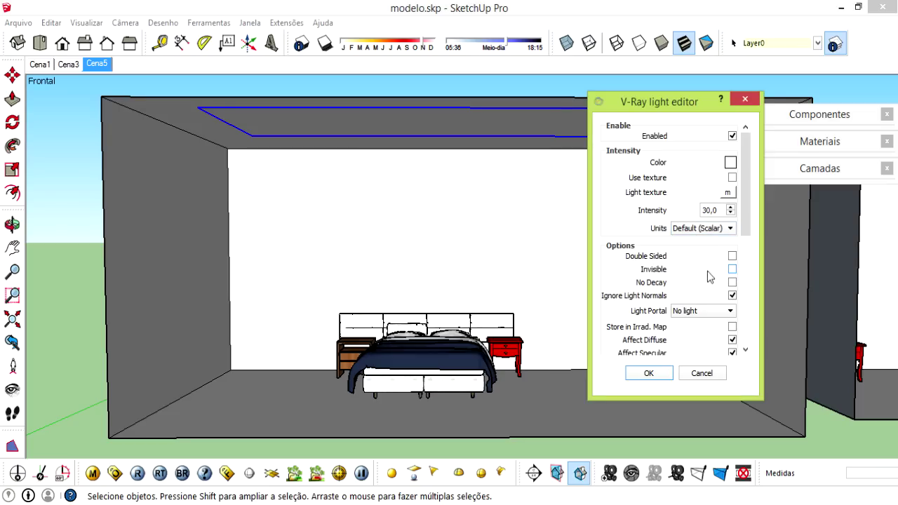
click(731, 270)
click(745, 99)
click(138, 473)
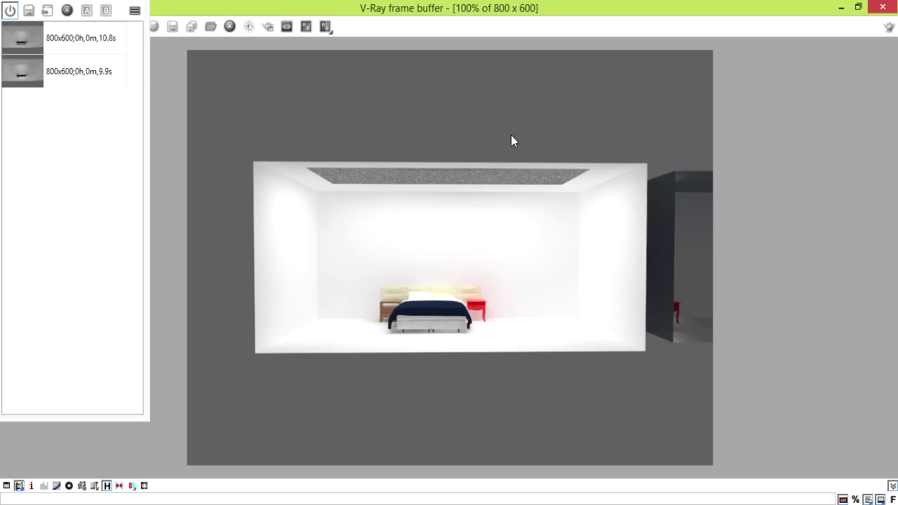
Close the render window and move the ceiling light down 0,005 m along the blue axis.
drag(814, 16, 757, 40)
click(849, 31)
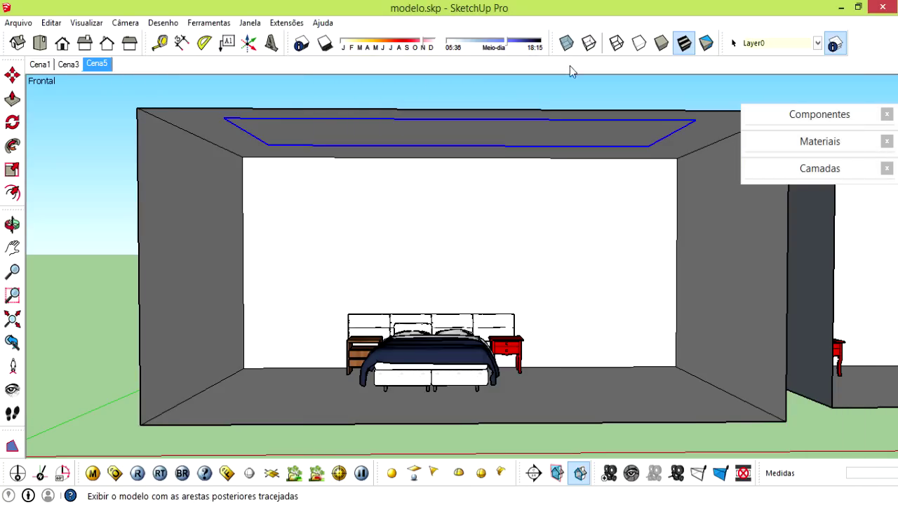
scroll(644, 123, up, 3)
mouse_move(654, 126)
middle_down()
mouse_move(595, 152)
mouse_move(599, 169)
mouse_move(596, 131)
mouse_move(601, 174)
mouse_move(597, 143)
middle_up()
key(m)
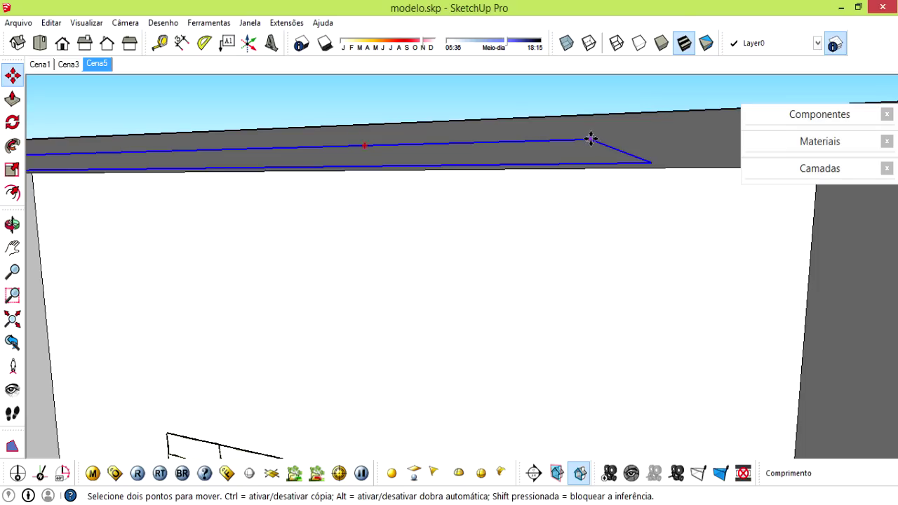
click(593, 141)
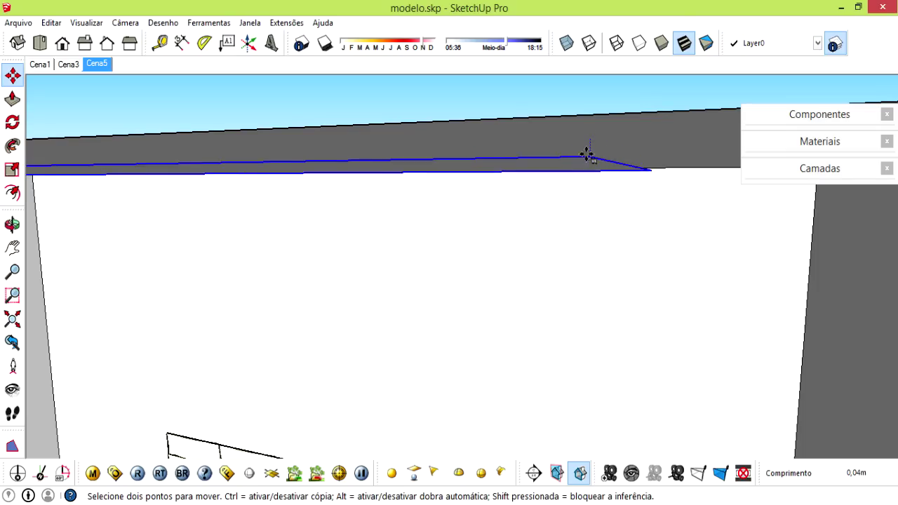
text(,005)
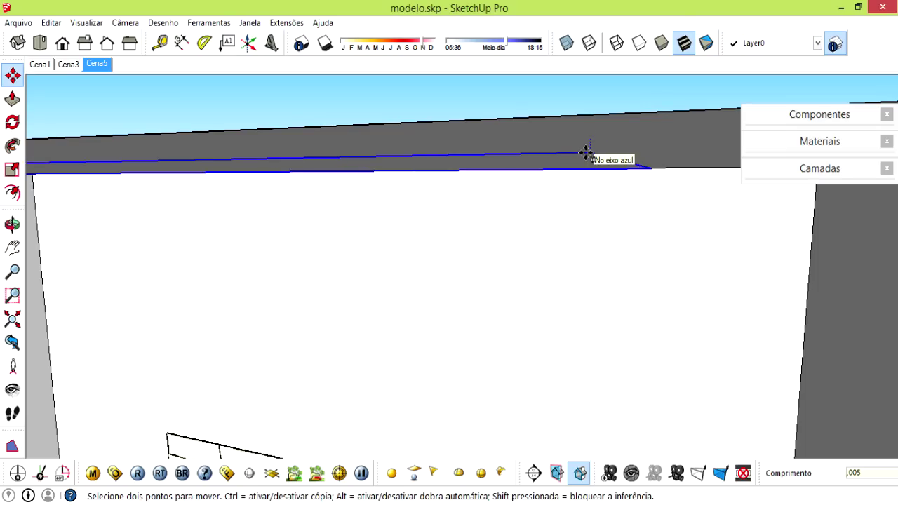
key(Return)
key(space)
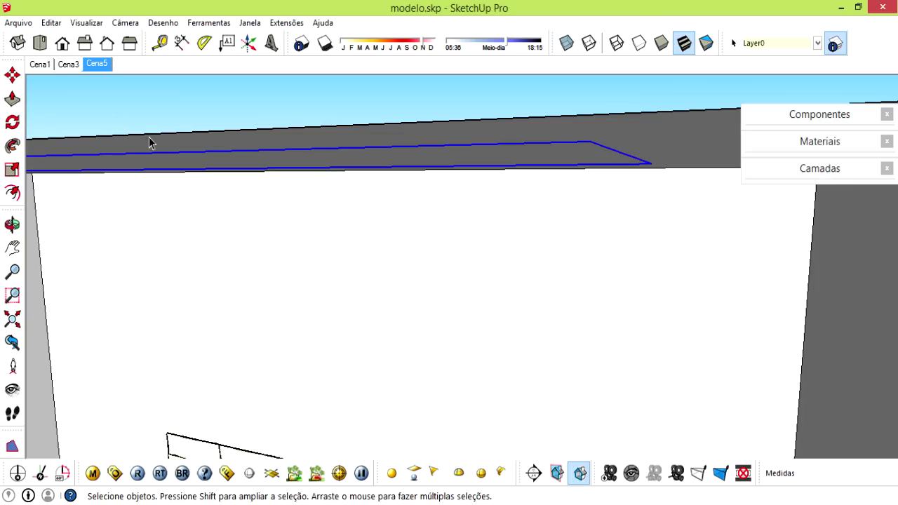
Return to scene Cena5 and render the bedroom again.
click(99, 64)
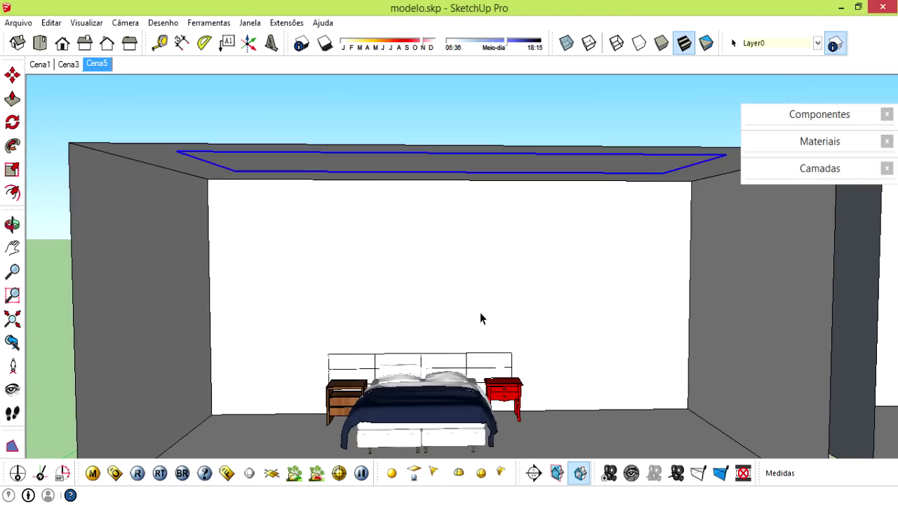
middle_drag(479, 318, 458, 280)
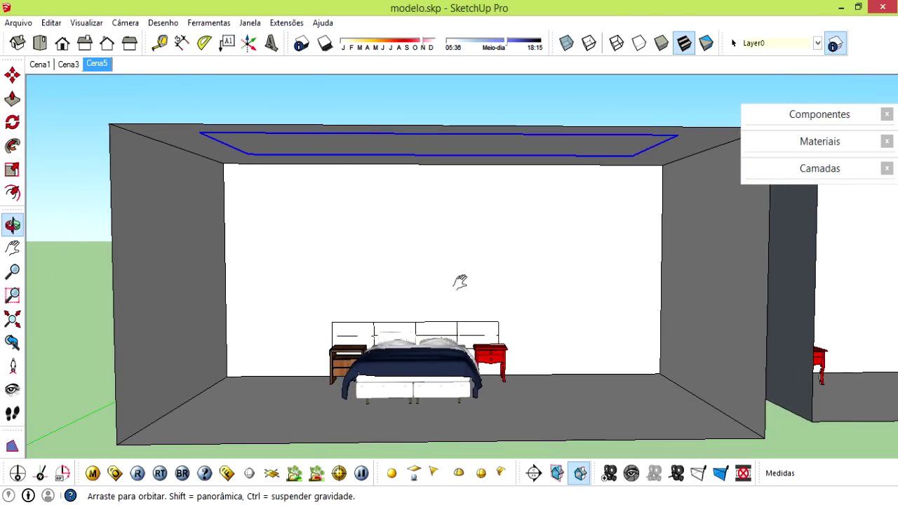
click(135, 473)
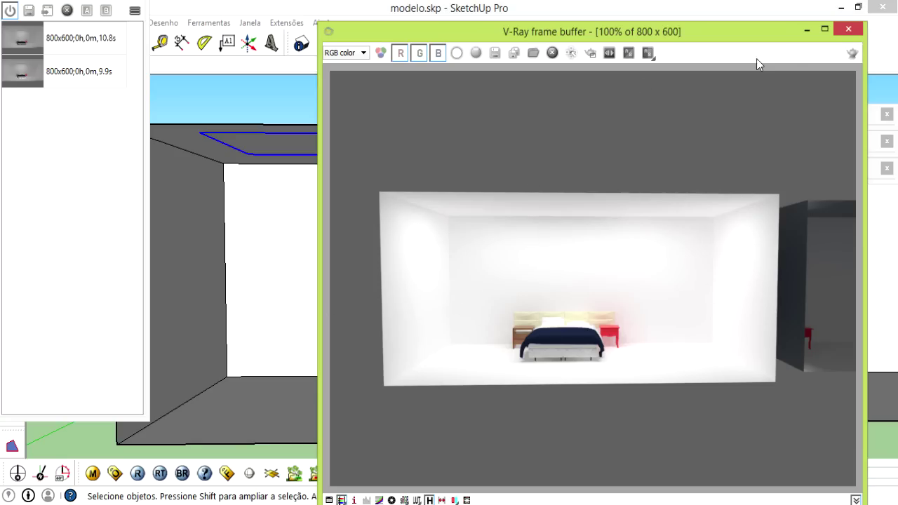
Close the render window and set the ceiling light's intensity to 10.
click(848, 29)
right_click(371, 146)
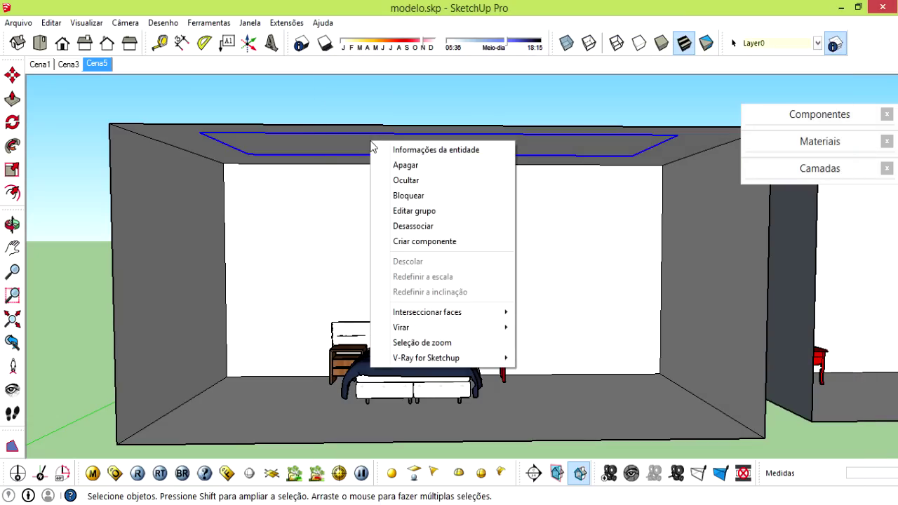
mouse_move(426, 358)
click(549, 359)
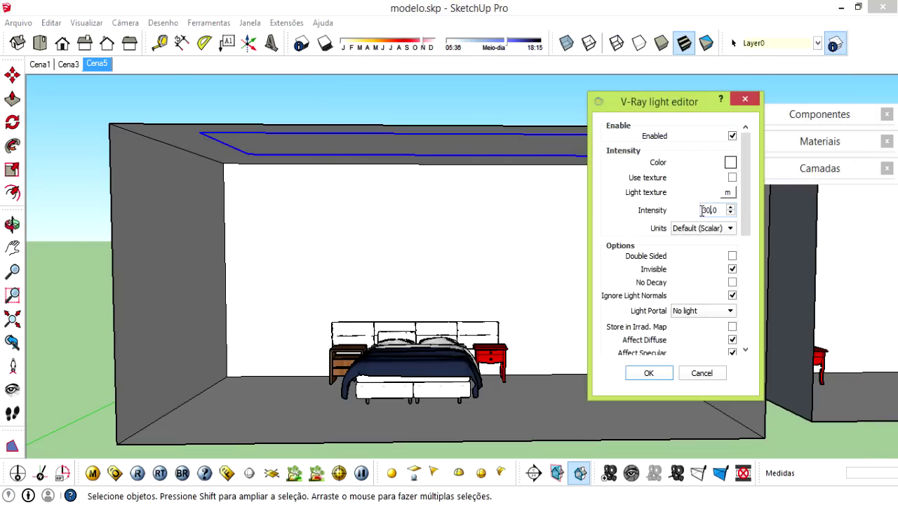
click(701, 212)
click(706, 214)
text(10)
click(634, 375)
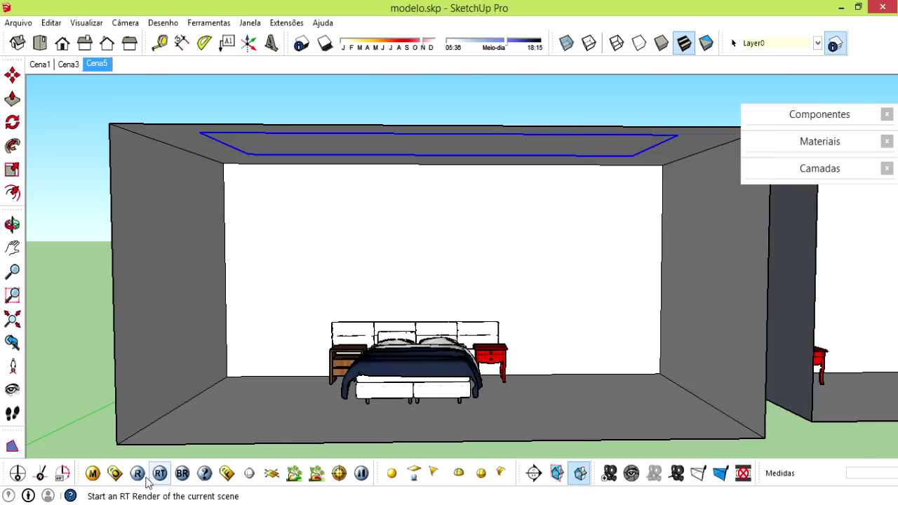
Run an interactive test render at intensity 10, then close the frame buffer.
click(160, 472)
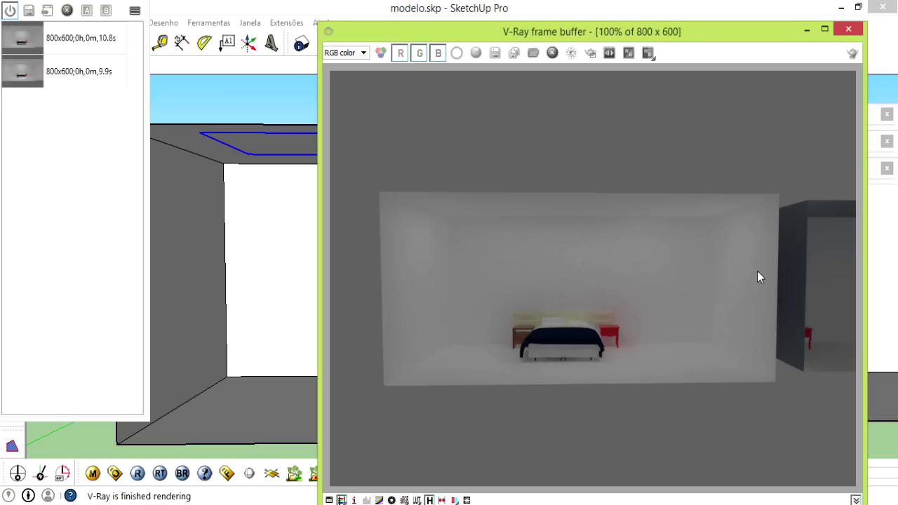
click(848, 29)
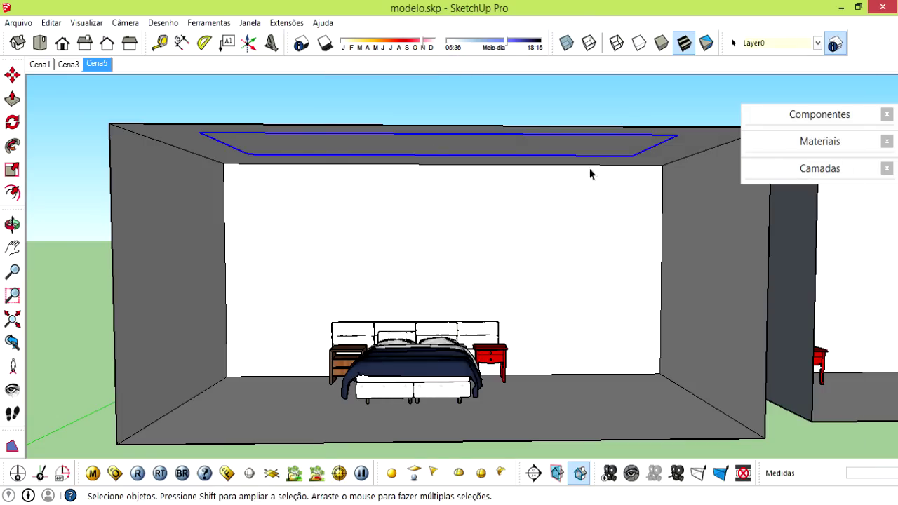
right_click(518, 148)
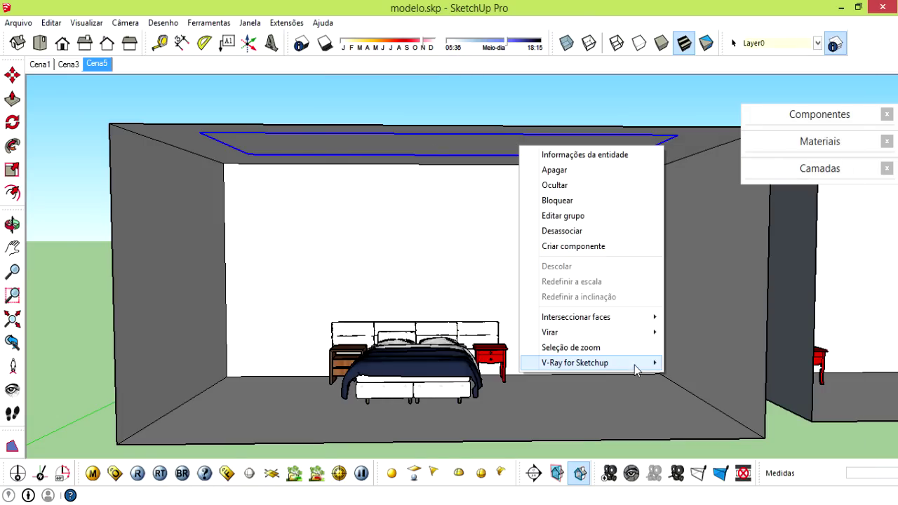
Change the ceiling light colour to magenta and test-render the room.
click(679, 362)
drag(738, 203, 750, 233)
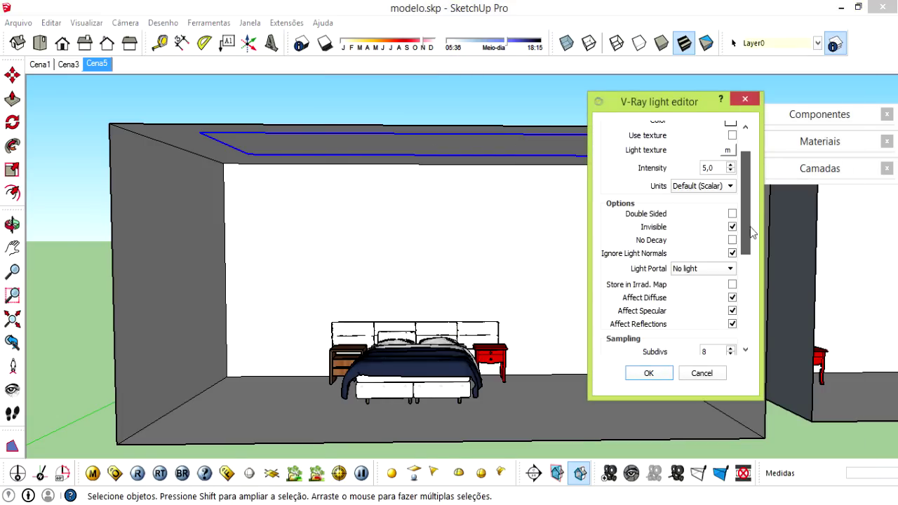
scroll(729, 225, up, 3)
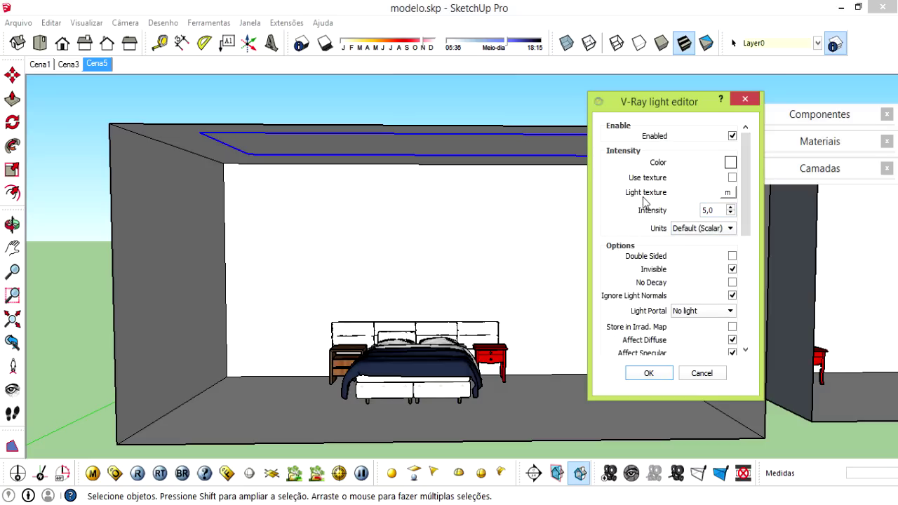
mouse_move(747, 190)
mouse_down()
mouse_move(744, 198)
mouse_move(744, 189)
mouse_up()
click(730, 164)
click(683, 154)
click(749, 359)
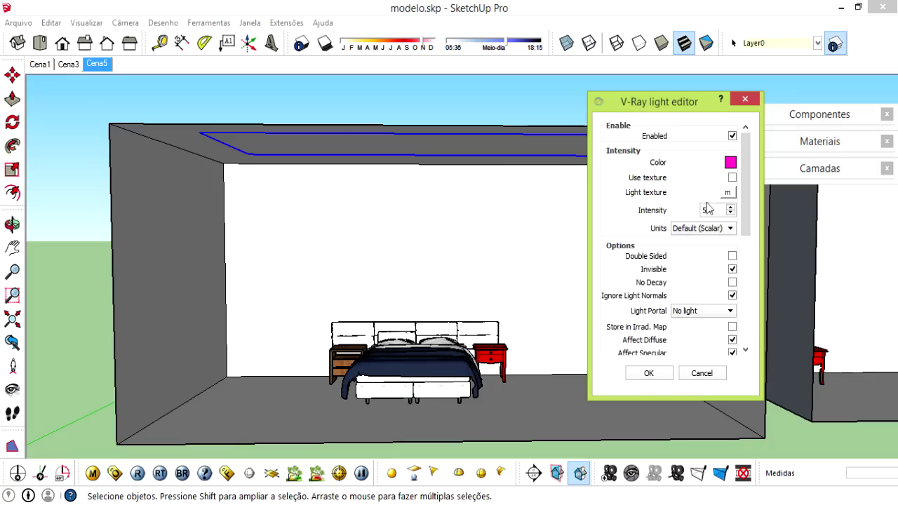
click(704, 210)
click(649, 373)
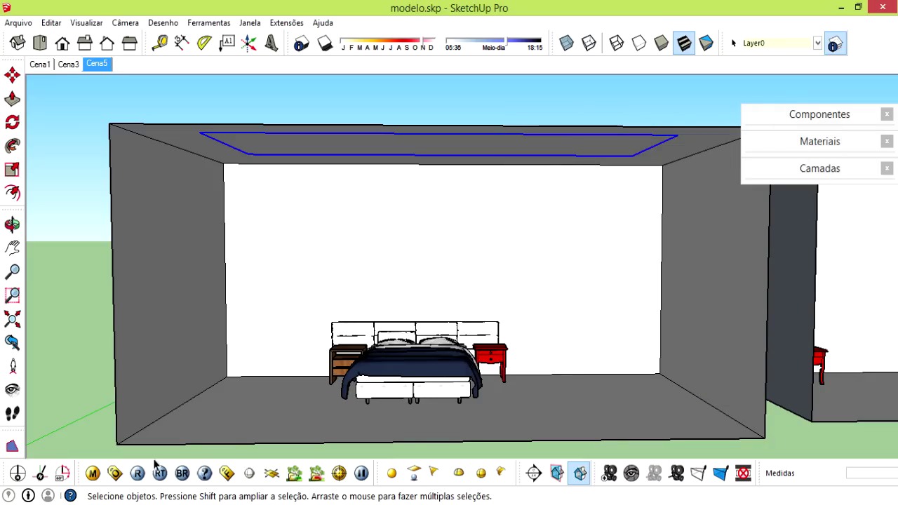
click(139, 474)
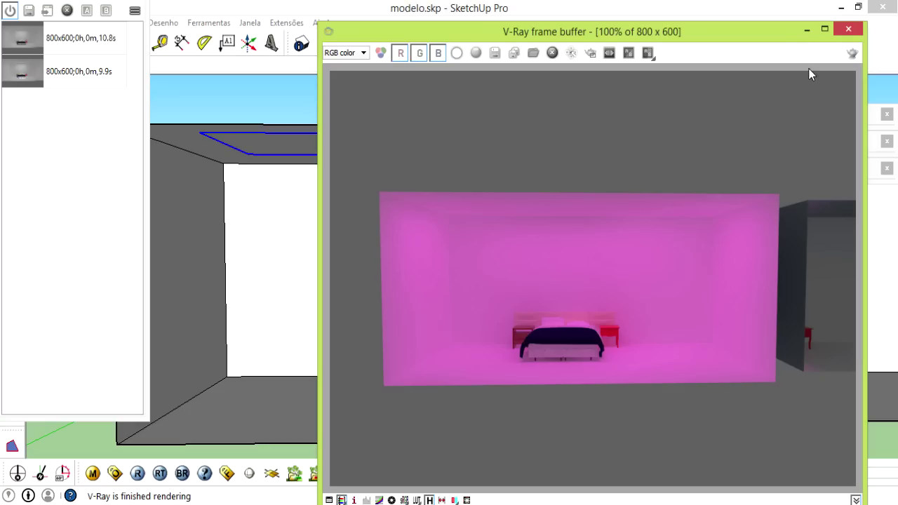
click(848, 29)
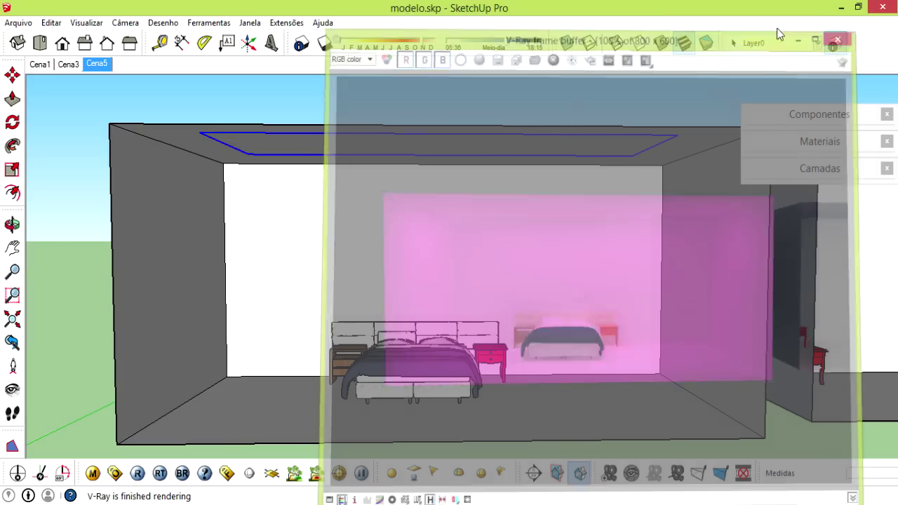
Set the ceiling light colour to white in its V-Ray settings.
right_click(499, 146)
mouse_move(552, 362)
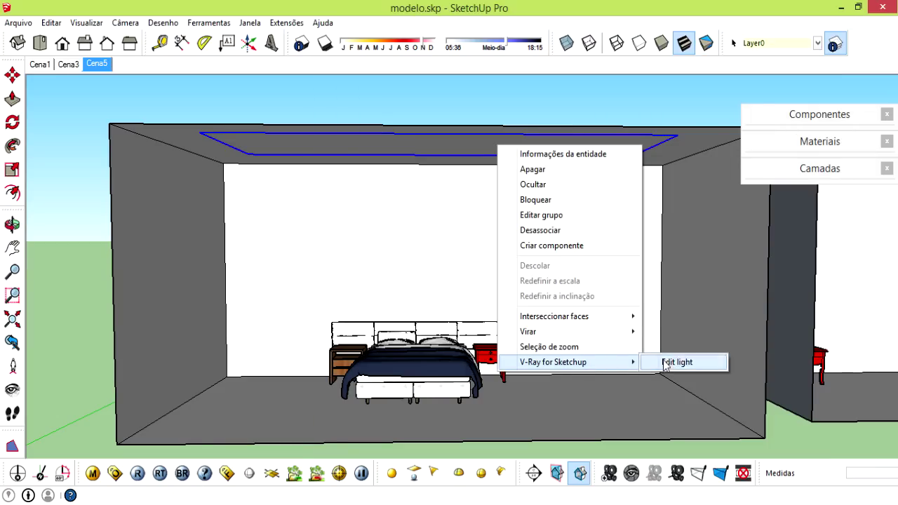
click(665, 363)
click(730, 163)
click(652, 239)
click(652, 224)
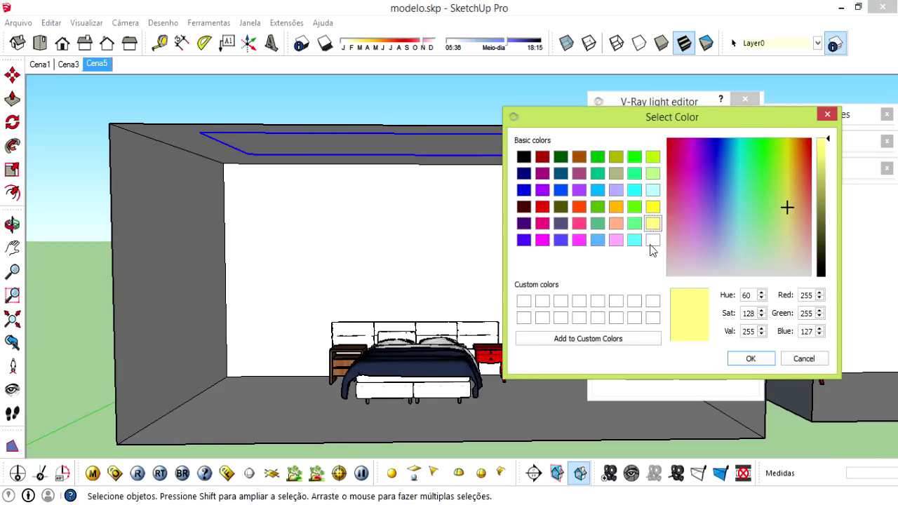
click(652, 241)
click(652, 223)
click(653, 241)
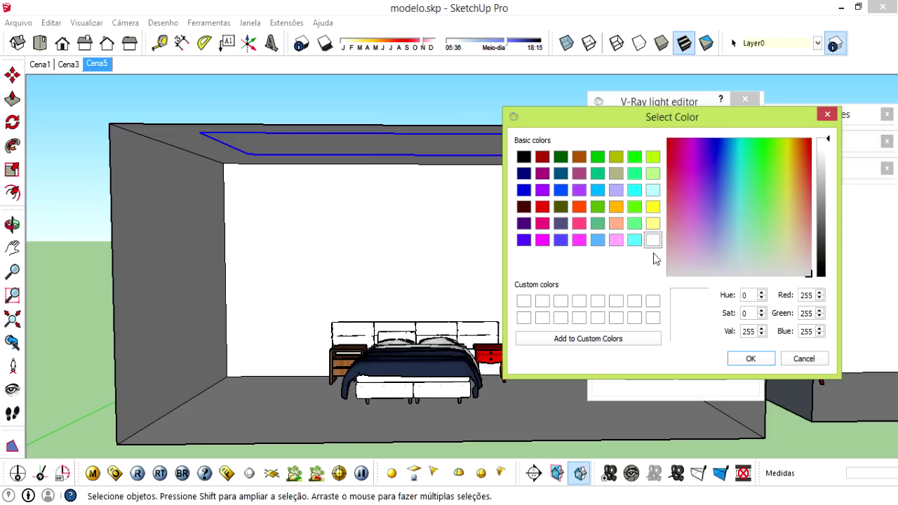
click(749, 359)
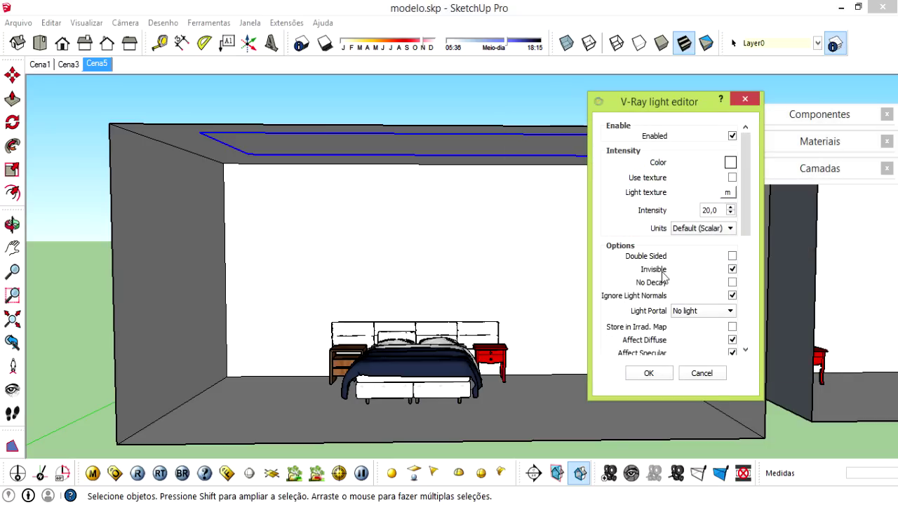
click(649, 373)
Orbit up to the ceiling light and reopen its settings, closing them unchanged.
mouse_move(578, 300)
middle_down()
mouse_move(533, 270)
mouse_move(533, 278)
mouse_move(537, 167)
middle_up()
scroll(530, 273, up, 2)
scroll(519, 180, down, 2)
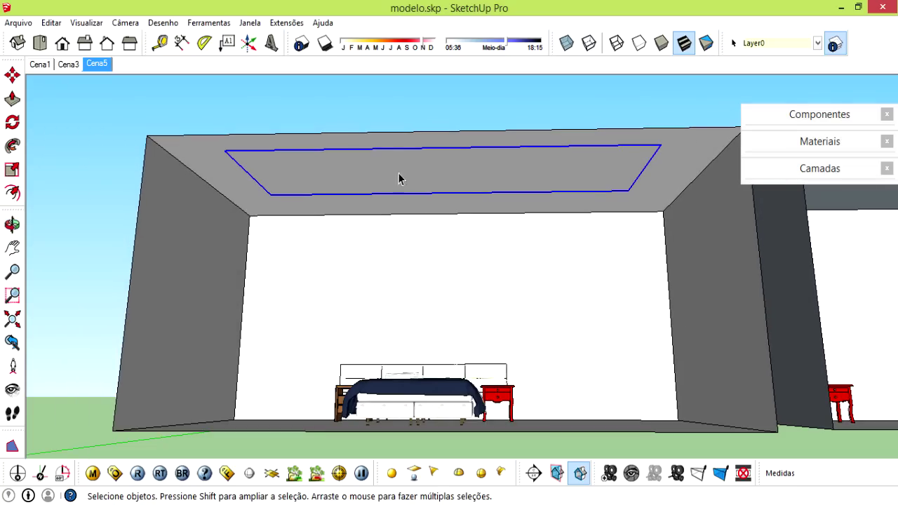
middle_drag(473, 164, 477, 164)
right_click(480, 179)
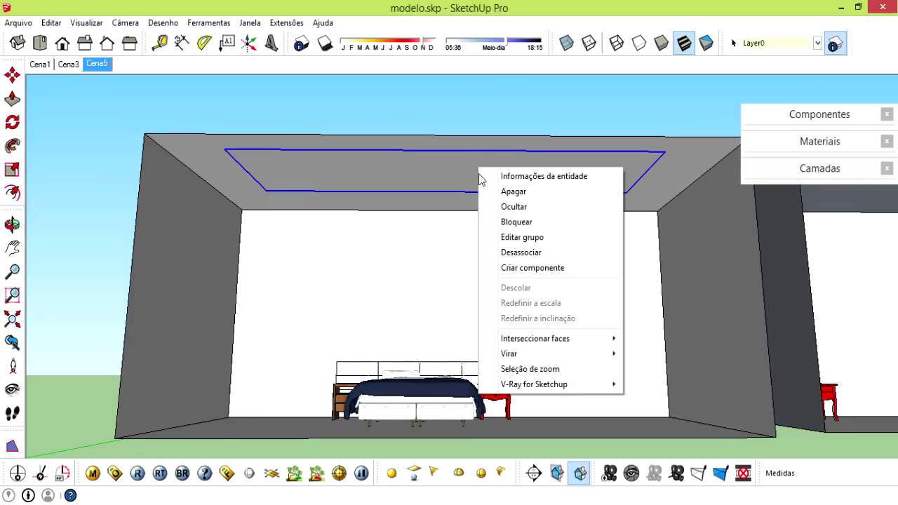
mouse_move(533, 384)
click(634, 385)
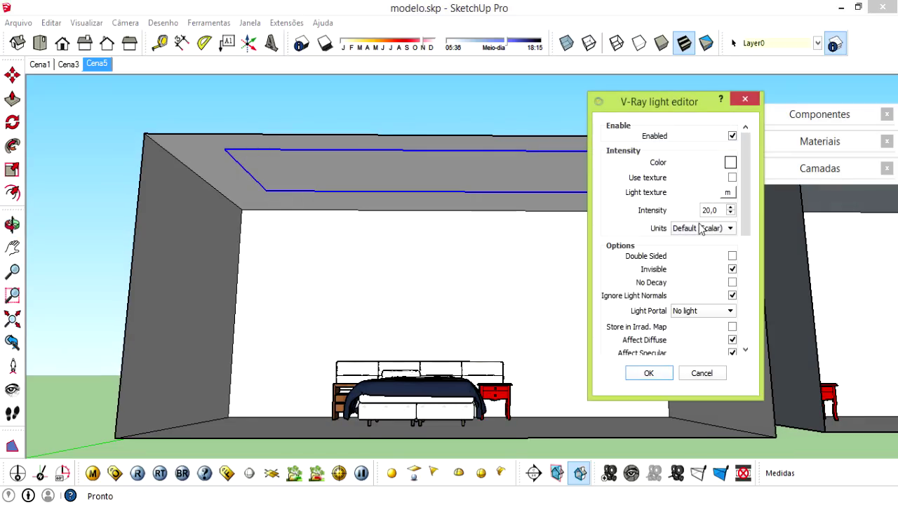
click(691, 373)
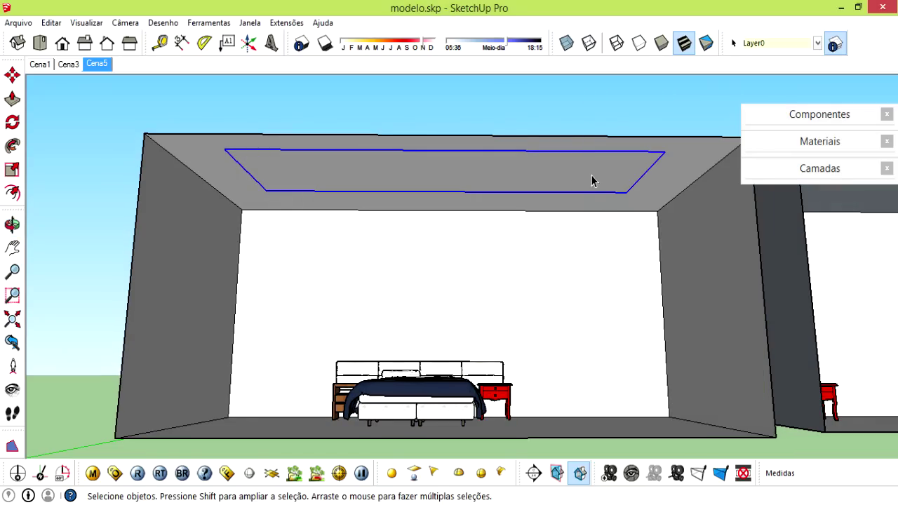
middle_drag(575, 174, 540, 181)
Scale the ceiling light to 0,50 on both sides and test-render the dimmer room.
key(s)
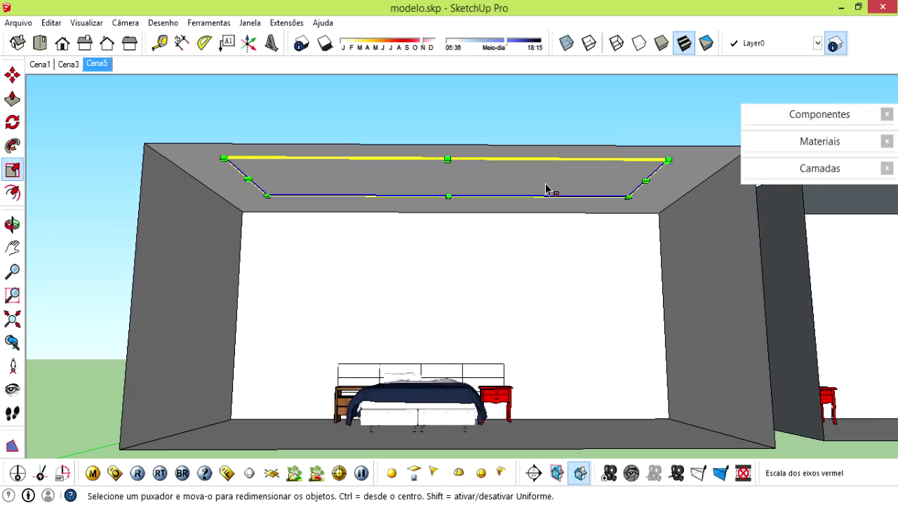
drag(666, 161, 450, 166)
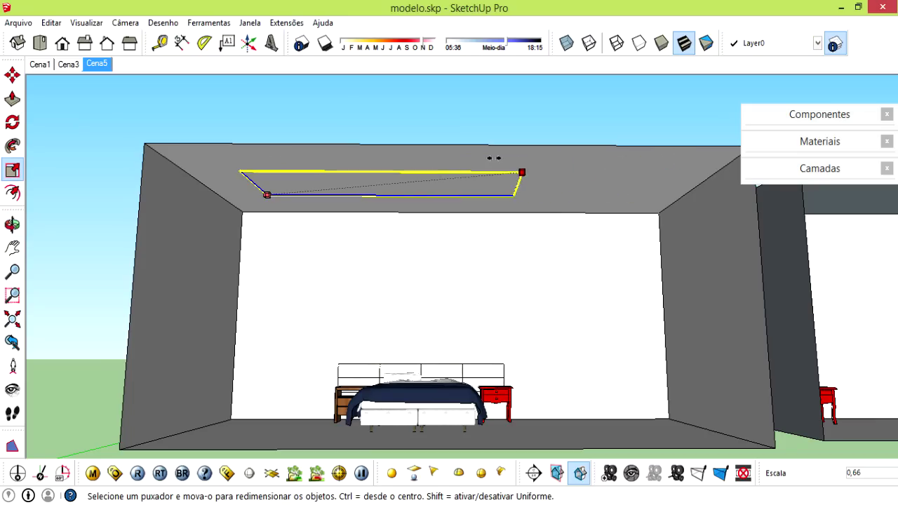
mouse_move(267, 194)
mouse_down()
mouse_move(414, 184)
mouse_move(417, 213)
mouse_up()
scroll(421, 218, up, 2)
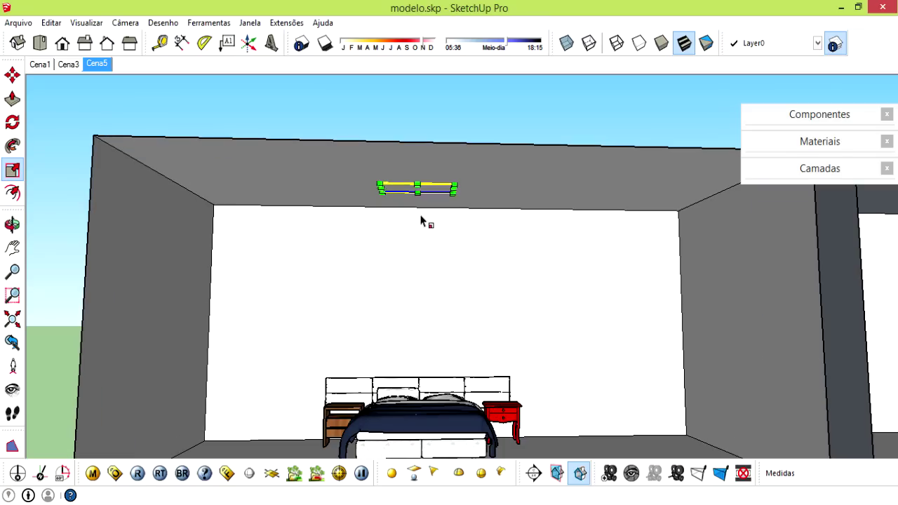
key(space)
mouse_move(420, 251)
middle_down()
mouse_move(433, 265)
mouse_move(404, 355)
middle_up()
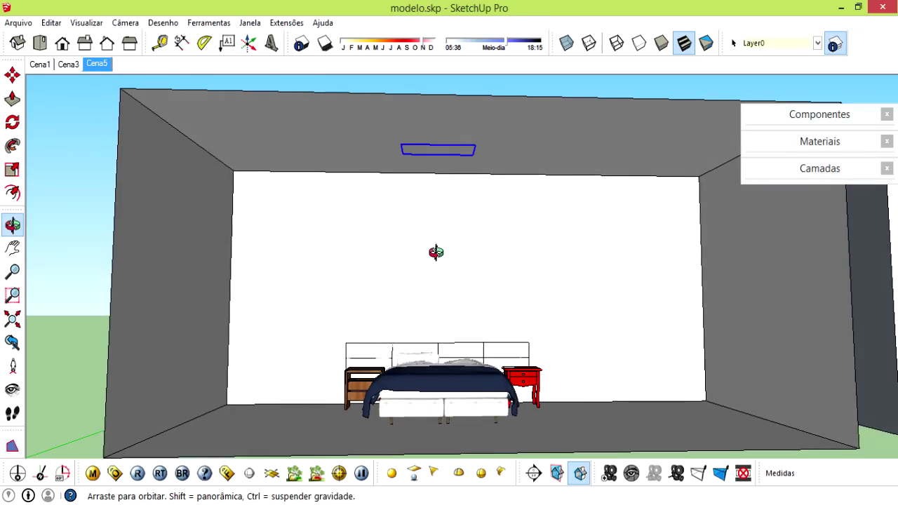
click(137, 474)
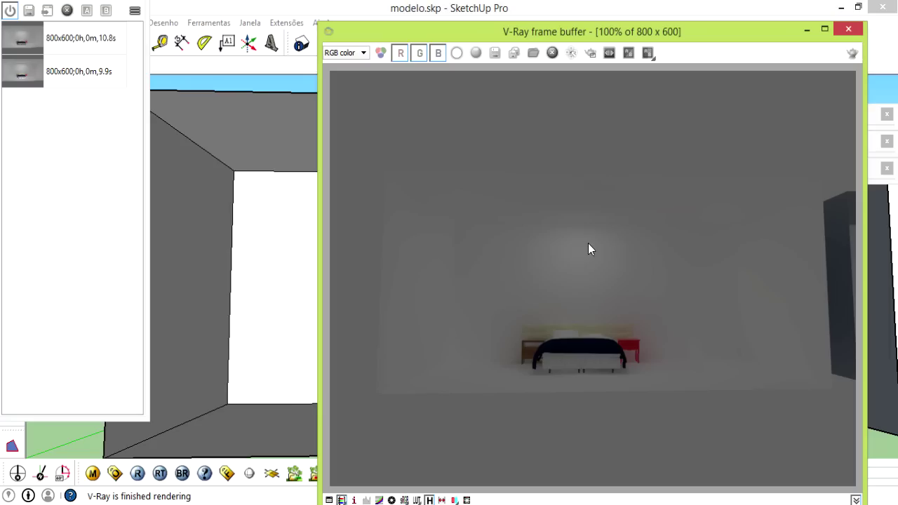
click(848, 28)
Scale the ceiling light larger, stretching its left and right sides outward.
key(s)
click(446, 155)
click(446, 156)
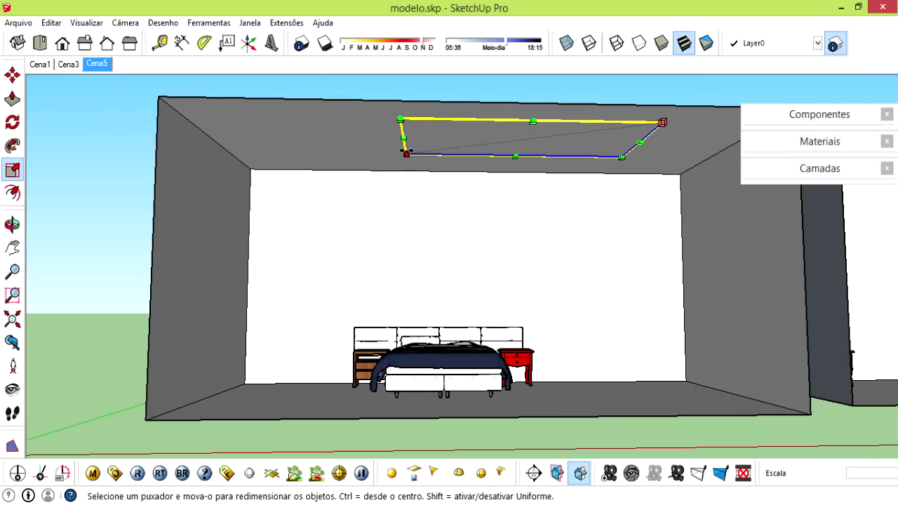
drag(403, 137, 213, 140)
mouse_move(634, 145)
mouse_down()
mouse_move(719, 151)
mouse_move(669, 157)
mouse_up()
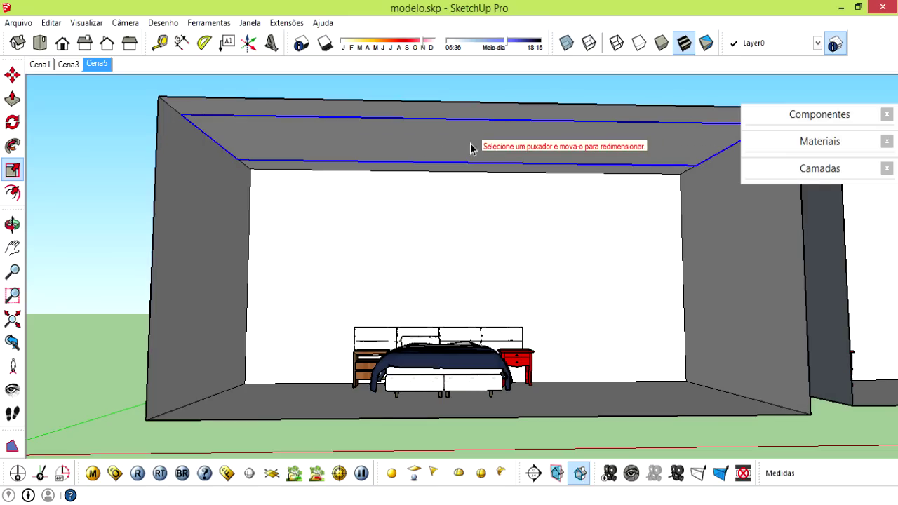
key(space)
middle_drag(477, 151, 478, 159)
scroll(497, 161, down, 2)
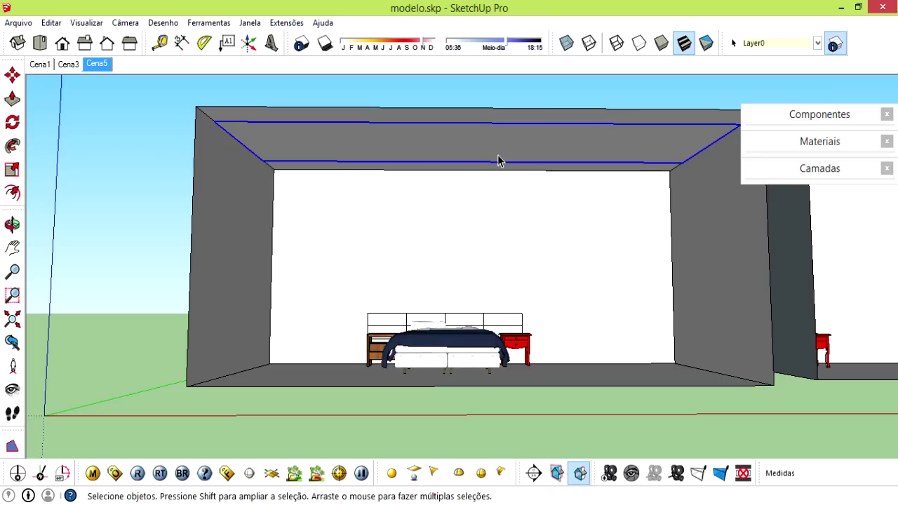
Fit the light's length to the cove edges, switch to Front view and render.
key(s)
click(707, 148)
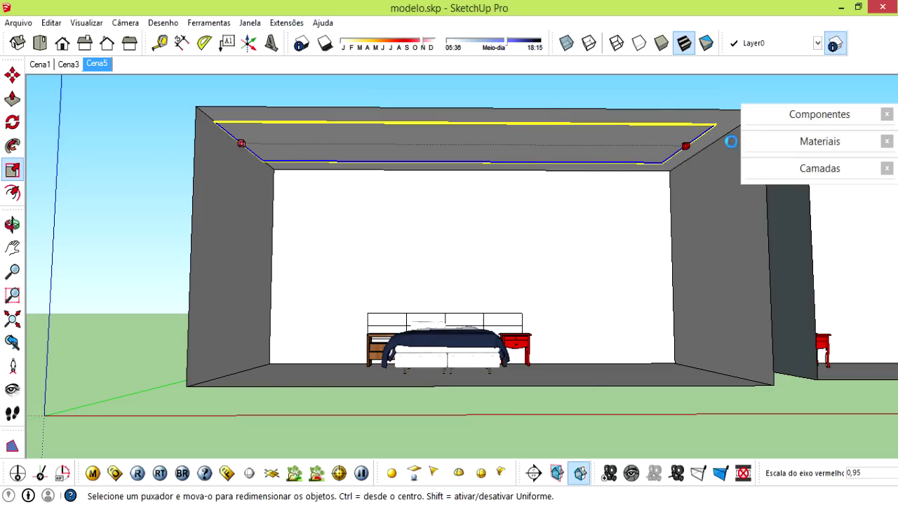
click(242, 144)
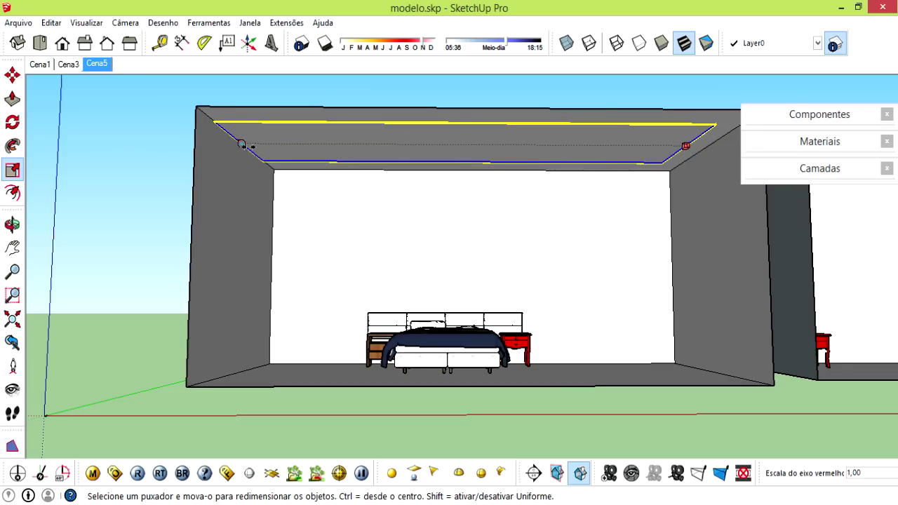
click(254, 143)
key(space)
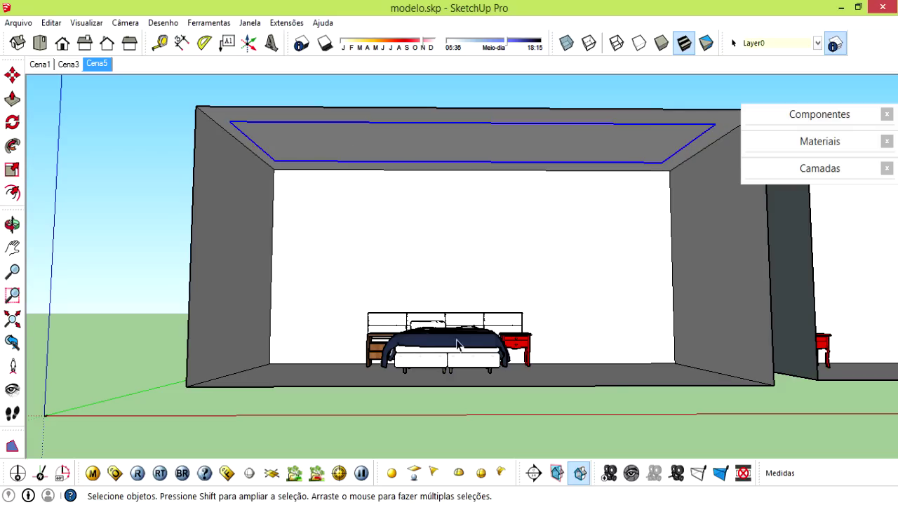
key(F2)
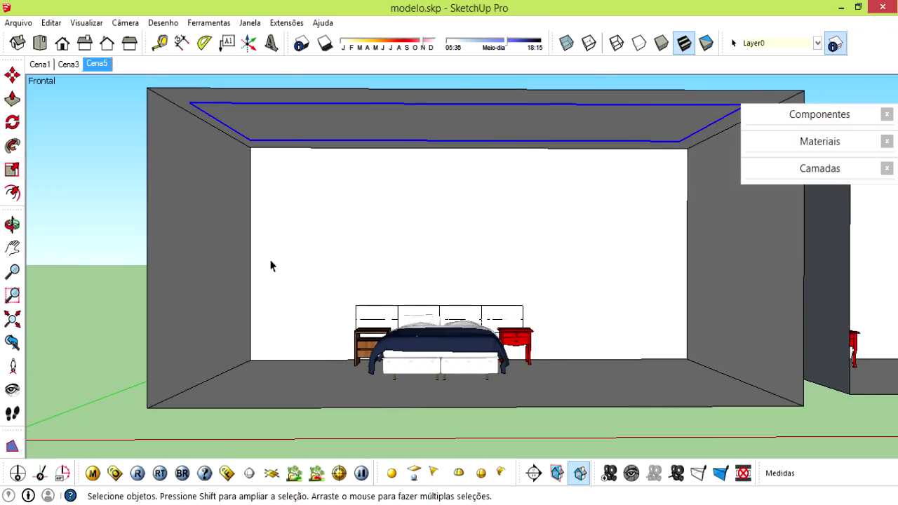
click(137, 474)
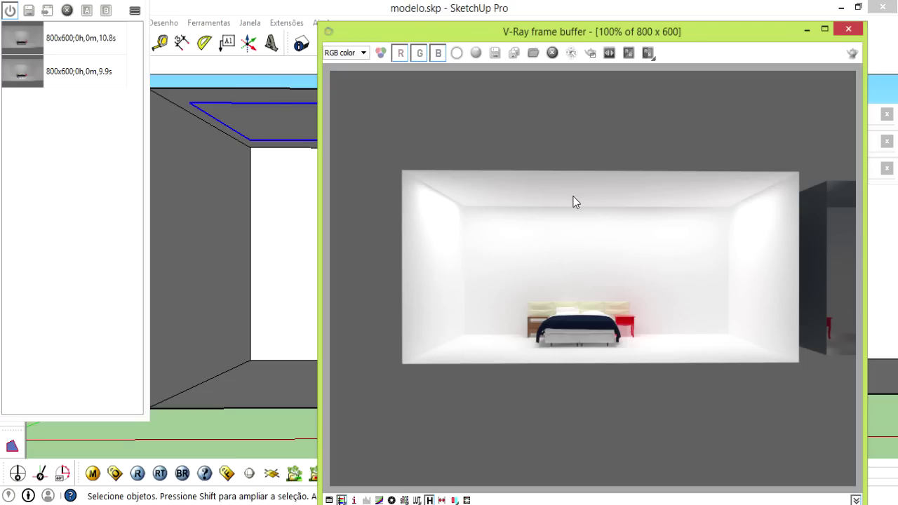
Close the frame buffer and pan over to the neighbouring furnished room.
click(848, 31)
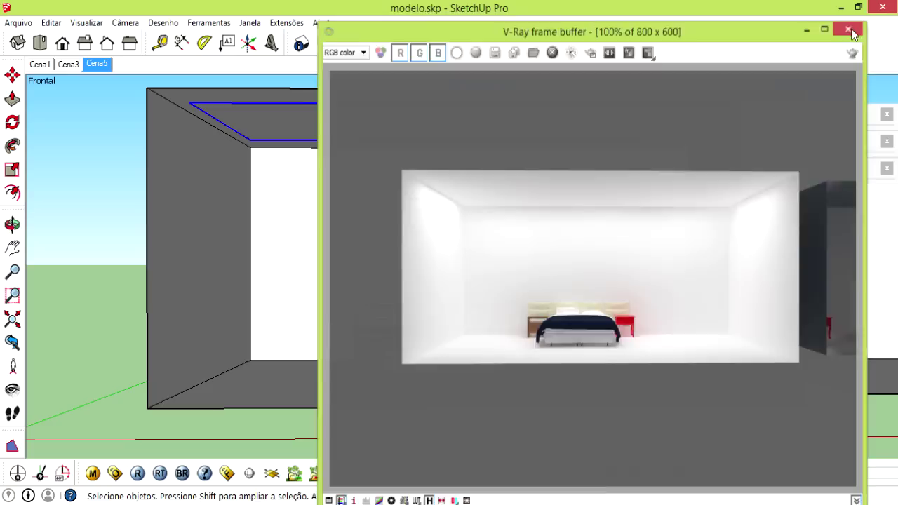
mouse_move(686, 299)
shift+middle_down()
mouse_move(687, 285)
mouse_move(357, 295)
mouse_move(344, 323)
shift+middle_up()
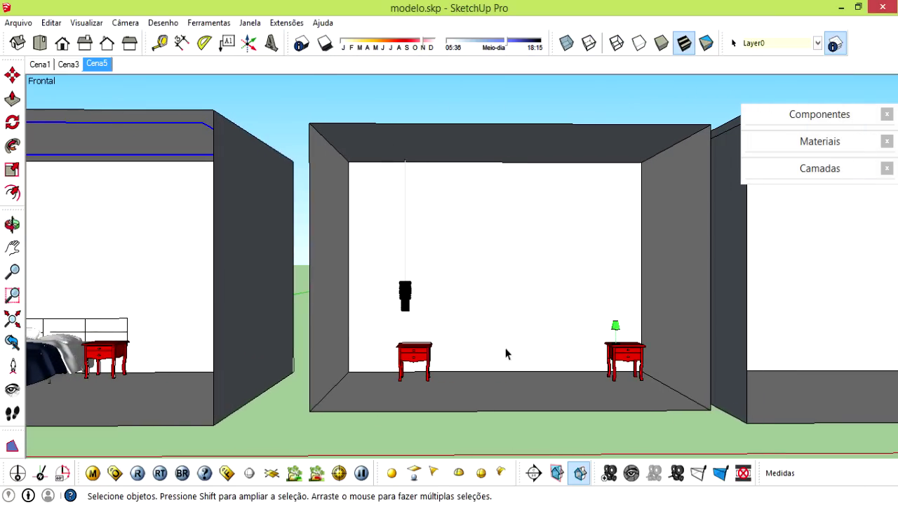
Zoom in and draw a V-Ray rectangle light on the left nightstand top.
middle_drag(475, 344, 345, 261)
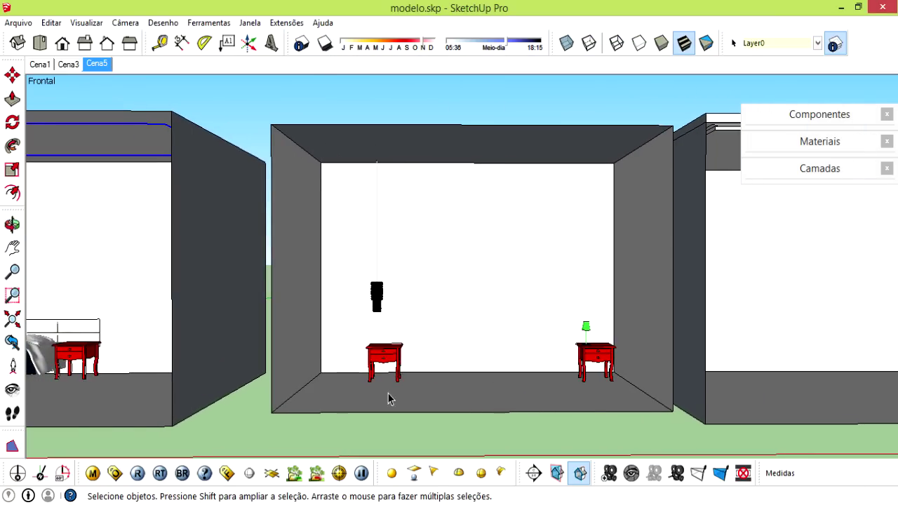
scroll(397, 379, up, 1)
scroll(401, 369, up, 1)
scroll(404, 363, up, 1)
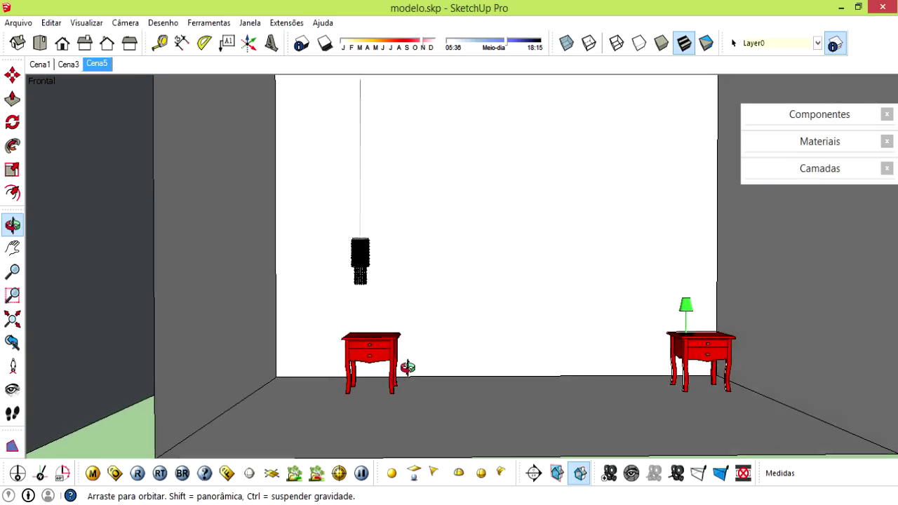
scroll(405, 370, up, 2)
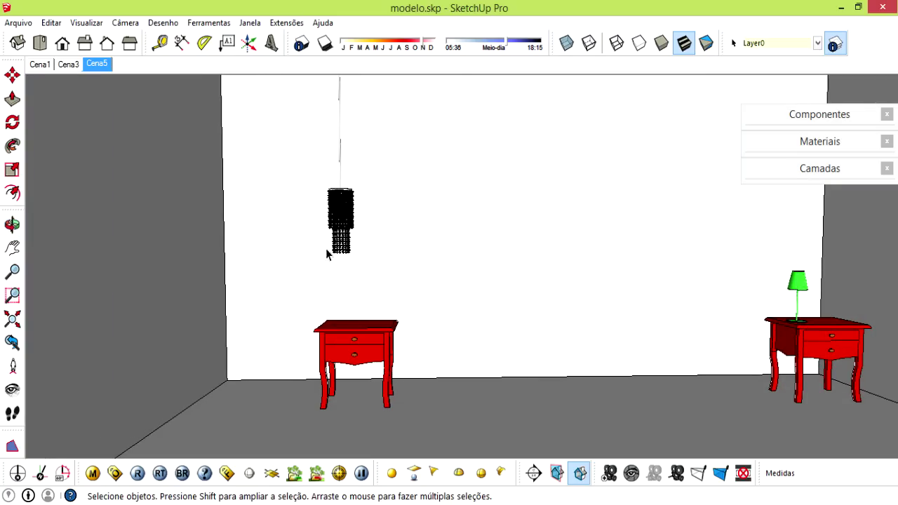
mouse_move(372, 322)
middle_down()
mouse_move(335, 280)
mouse_move(366, 291)
mouse_move(277, 316)
mouse_move(307, 399)
mouse_move(347, 367)
mouse_move(348, 393)
mouse_move(372, 421)
middle_up()
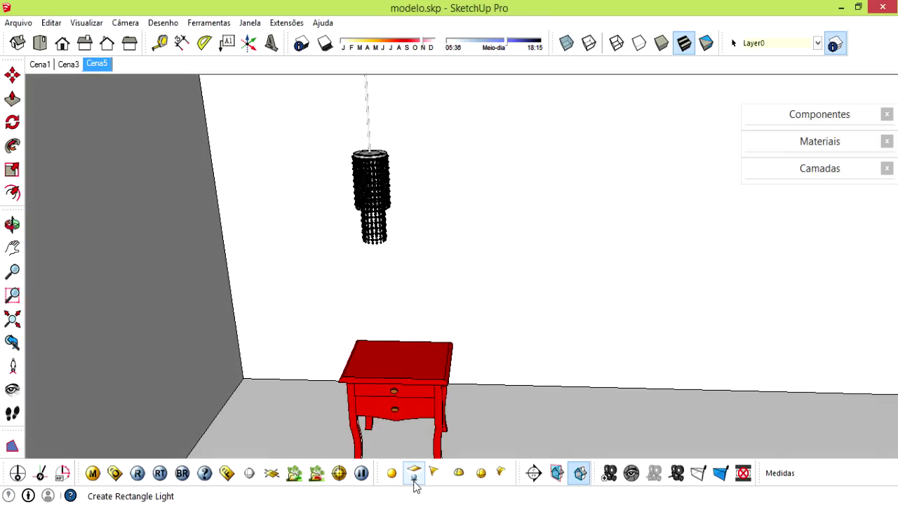
click(414, 481)
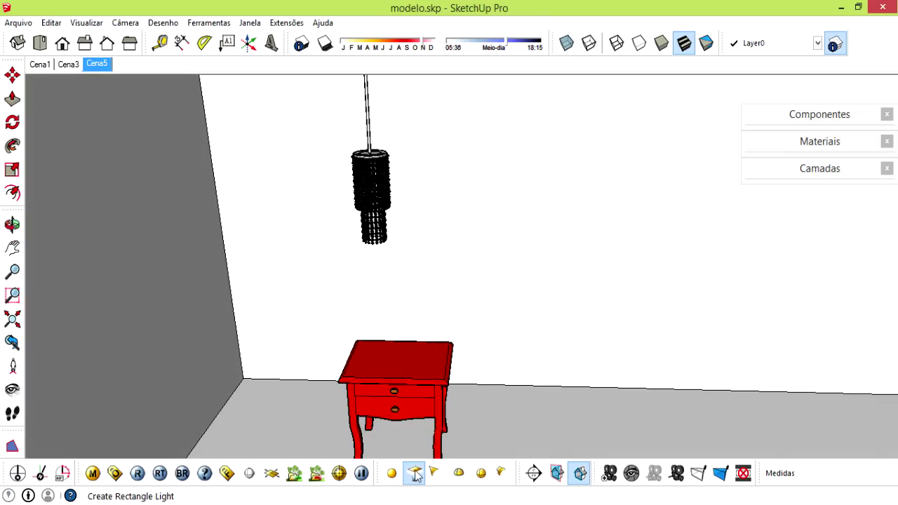
click(391, 353)
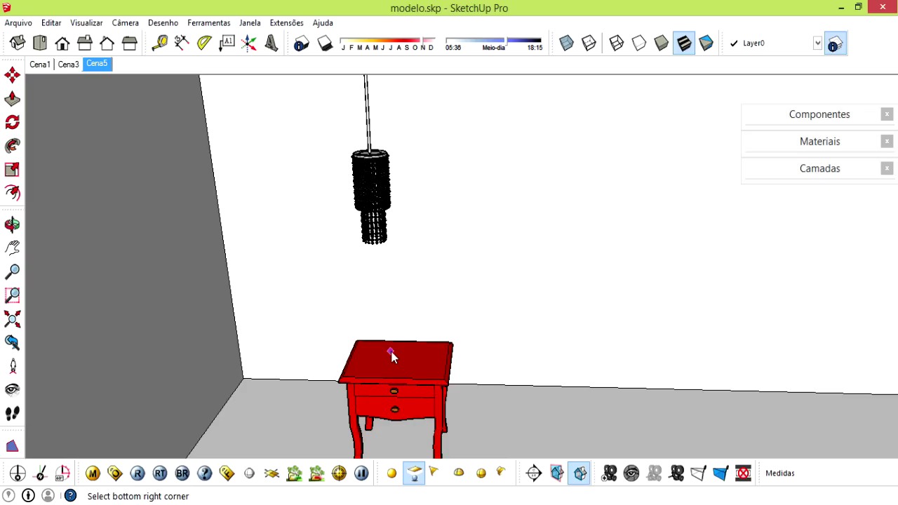
click(415, 366)
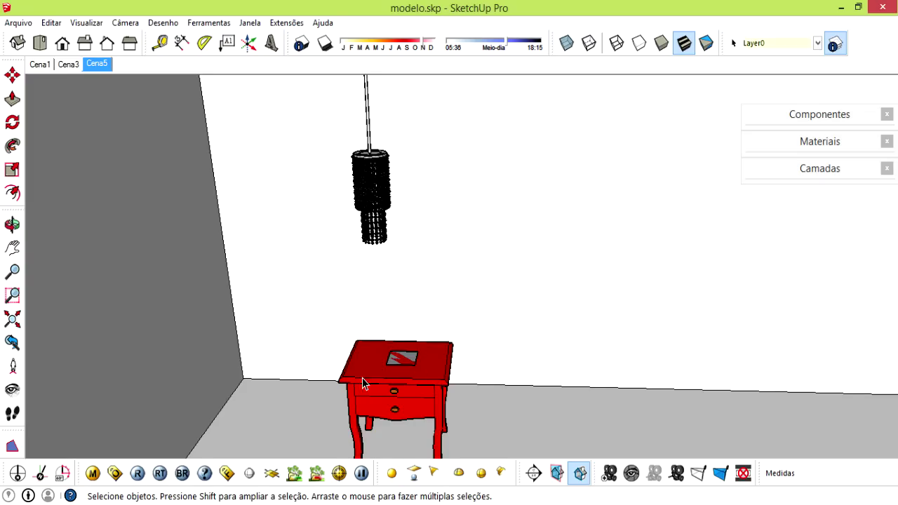
Start moving the nightstand light, cancel, and orbit out to view the whole bedroom.
scroll(422, 363, up, 1)
mouse_move(421, 362)
middle_down()
mouse_move(457, 335)
mouse_move(451, 376)
middle_up()
key(m)
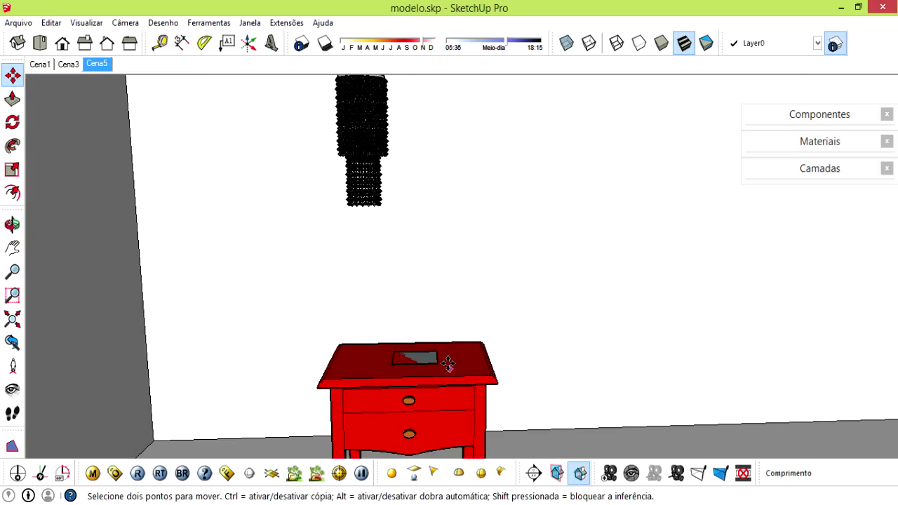
click(436, 348)
key(Escape)
key(space)
scroll(429, 362, down, 1)
scroll(431, 365, down, 1)
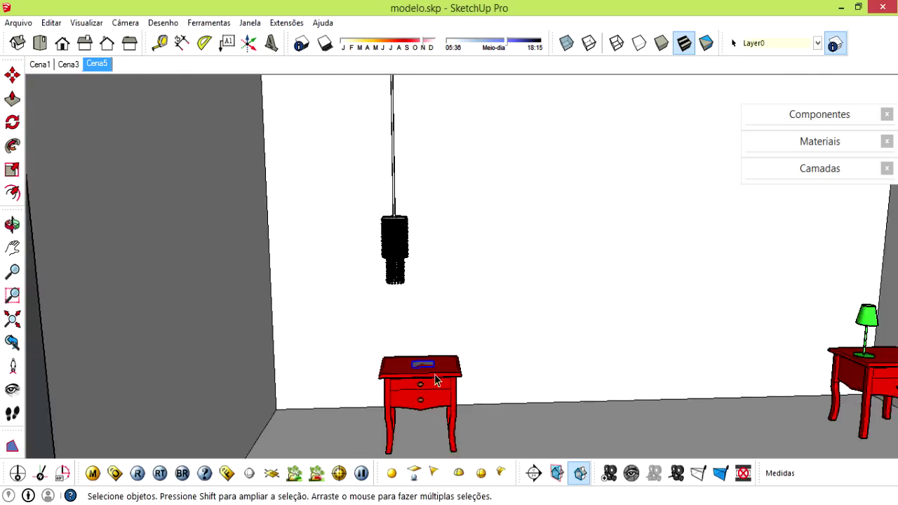
scroll(442, 372, down, 2)
mouse_move(449, 376)
middle_down()
mouse_move(461, 367)
mouse_move(283, 274)
mouse_move(376, 269)
mouse_move(401, 231)
mouse_move(417, 222)
mouse_move(399, 257)
mouse_move(493, 187)
middle_up()
Select the flat ceiling panel and move it down below the bedroom ceiling.
double_click(492, 178)
key(m)
click(473, 232)
click(474, 281)
key(o)
drag(476, 278, 456, 316)
key(space)
scroll(529, 274, up, 2)
scroll(570, 305, up, 2)
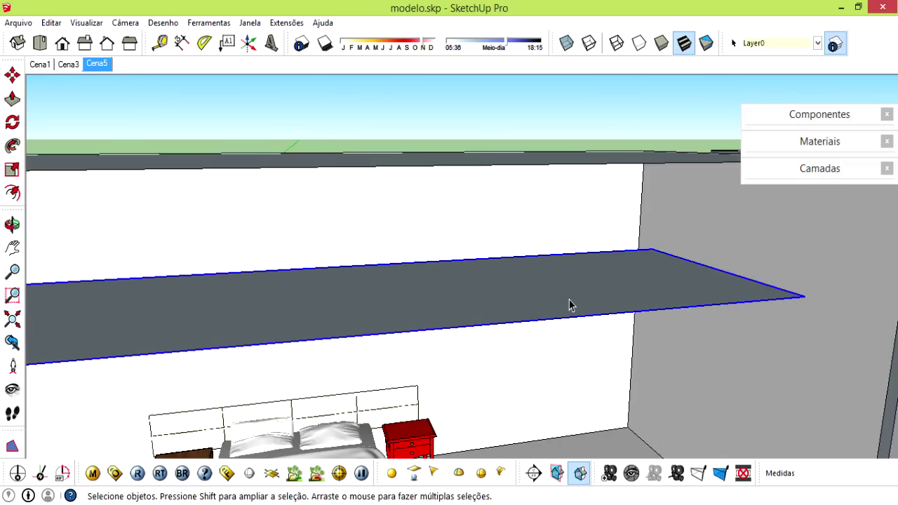
Turn the rectangular light panel 180° with the Move tool's rotate grip.
key(o)
mouse_move(557, 306)
mouse_down()
mouse_move(502, 271)
mouse_move(456, 160)
mouse_up()
mouse_move(457, 160)
middle_down()
mouse_move(354, 118)
mouse_move(455, 276)
mouse_move(542, 272)
middle_up()
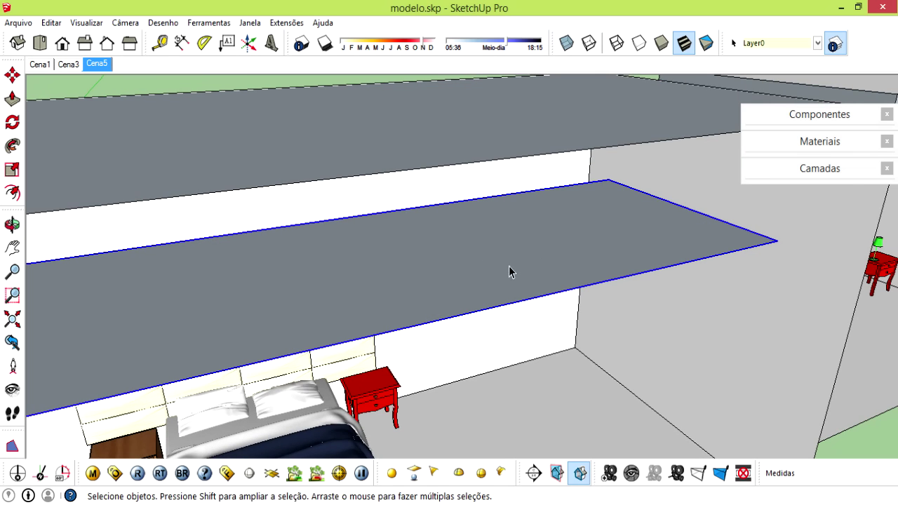
mouse_move(461, 267)
middle_down()
mouse_move(481, 263)
mouse_move(369, 251)
mouse_move(501, 236)
mouse_move(406, 197)
mouse_move(407, 234)
mouse_move(387, 187)
mouse_move(405, 190)
middle_up()
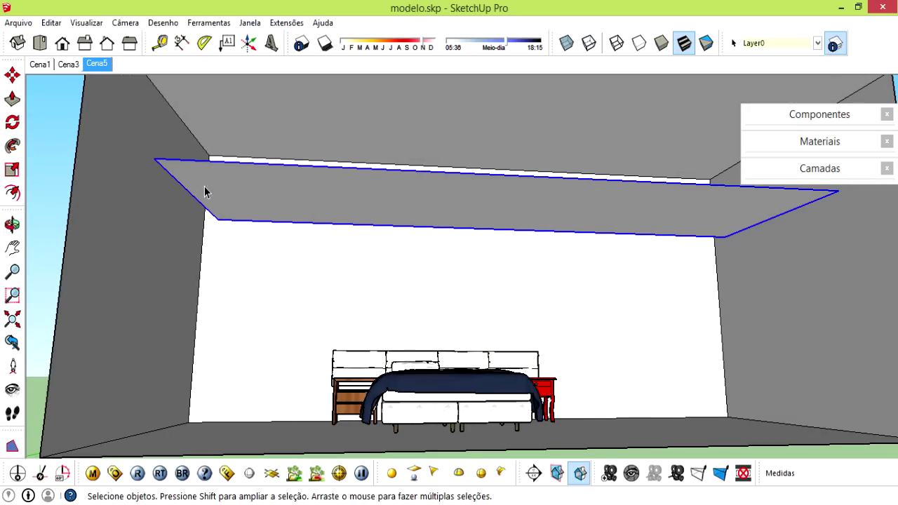
mouse_move(222, 197)
middle_down()
mouse_move(203, 253)
mouse_move(186, 221)
middle_up()
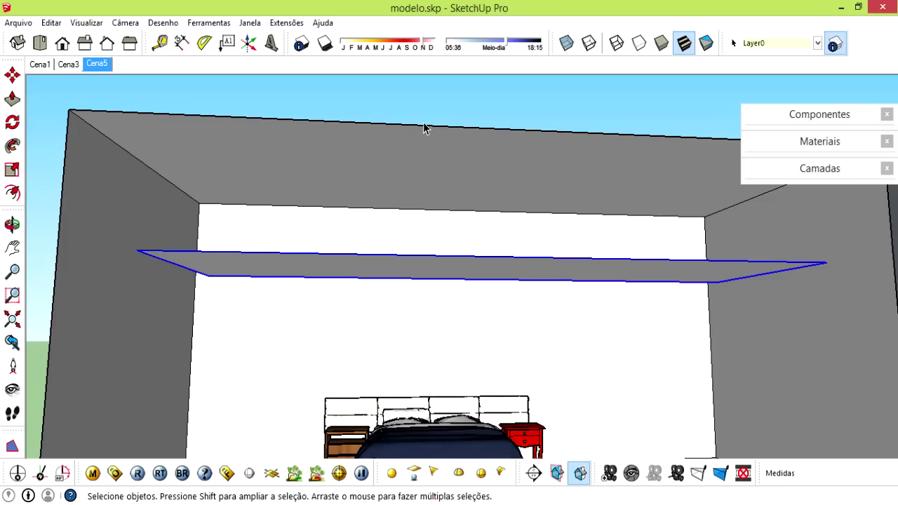
mouse_move(327, 235)
middle_down()
mouse_move(309, 300)
mouse_move(268, 304)
middle_up()
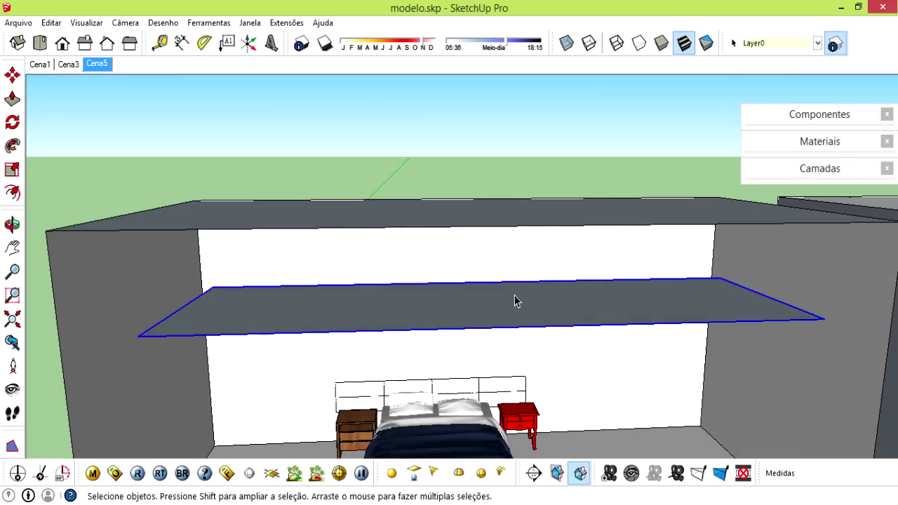
key(m)
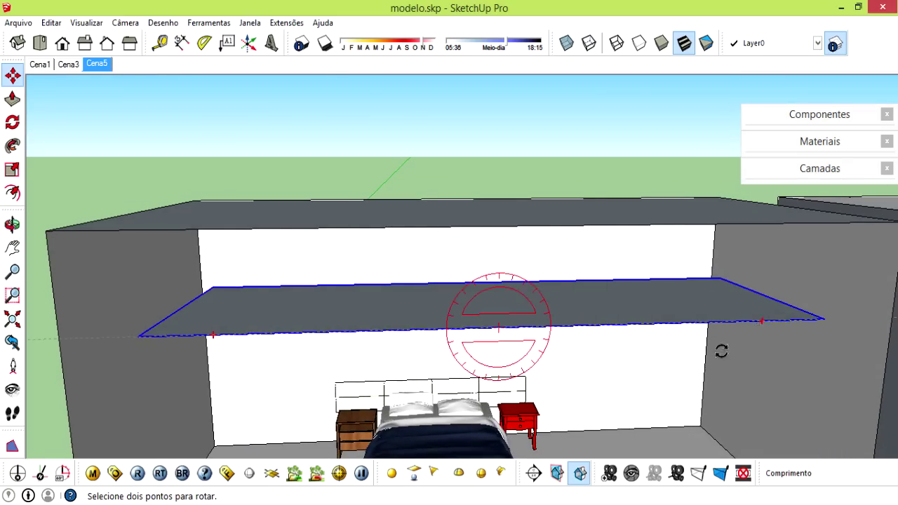
click(757, 328)
click(246, 332)
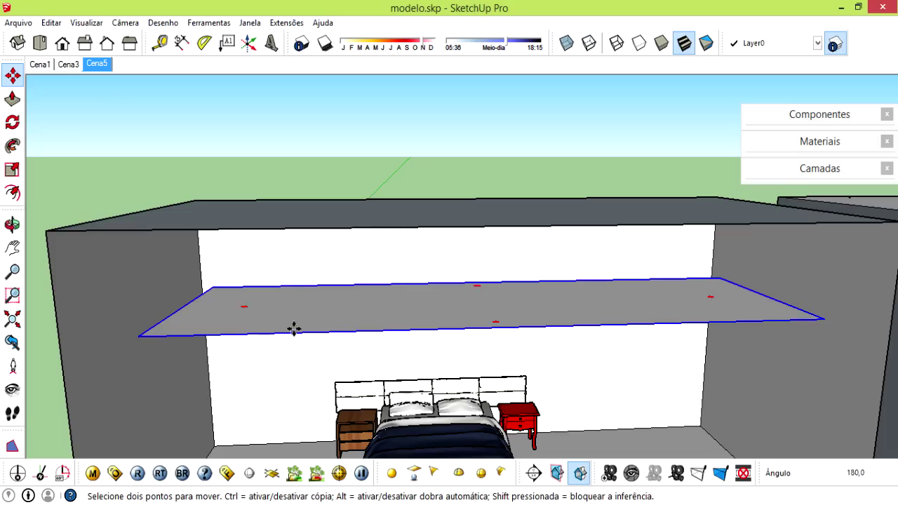
click(760, 319)
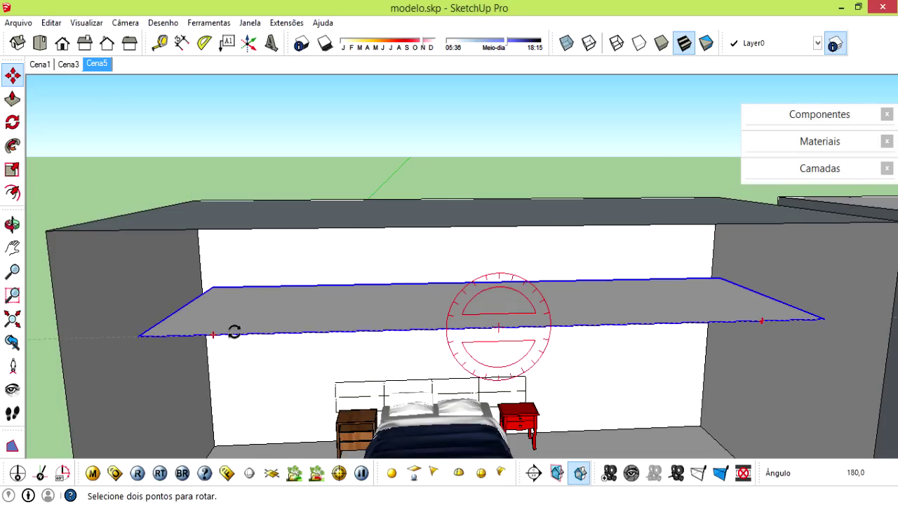
click(233, 332)
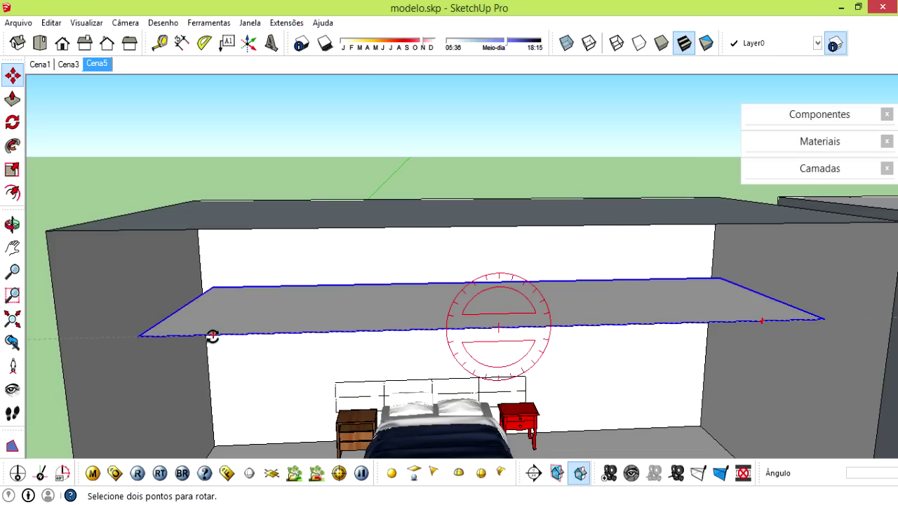
Raise the panel along the blue axis to sit just under the ceiling.
click(453, 248)
click(359, 230)
mouse_move(359, 230)
middle_down()
mouse_move(357, 190)
mouse_move(371, 168)
mouse_move(327, 232)
middle_up()
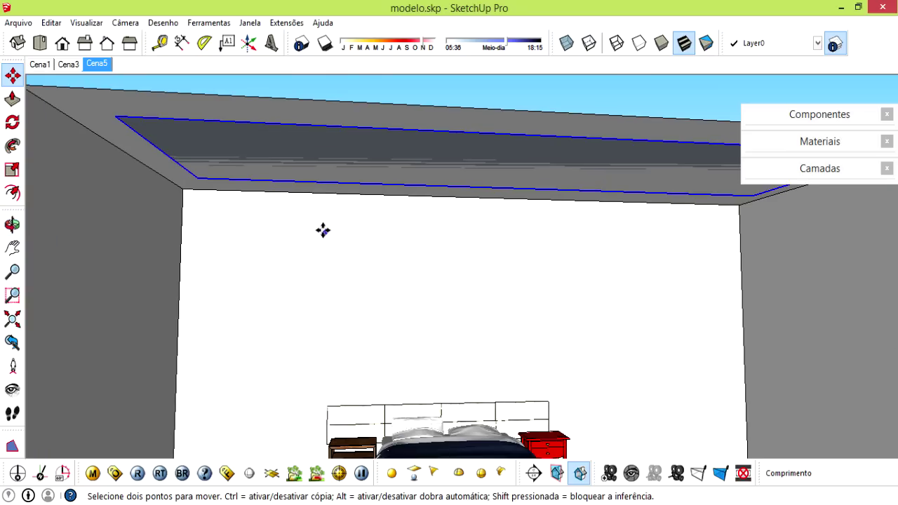
click(322, 232)
text(,005)
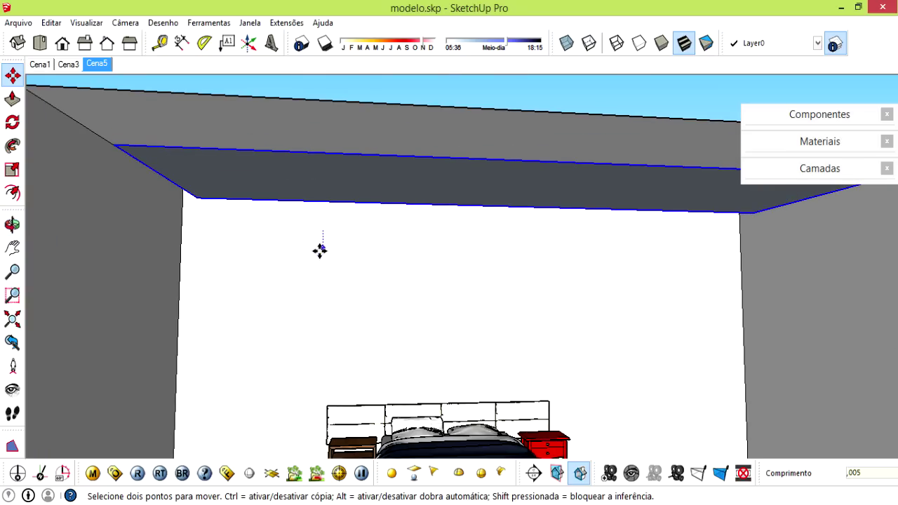
key(Return)
click(324, 231)
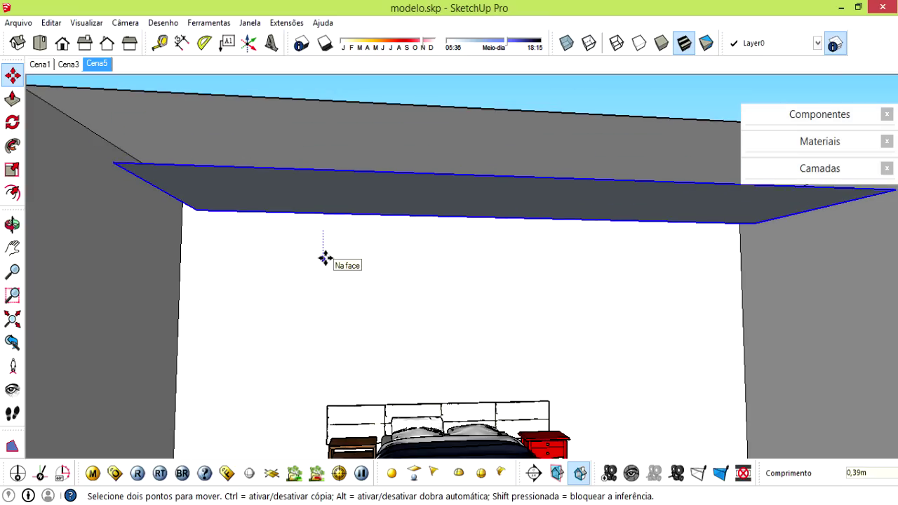
key(Escape)
key(space)
mouse_move(317, 255)
middle_down()
mouse_move(334, 290)
mouse_move(349, 263)
mouse_move(355, 289)
middle_up()
click(137, 473)
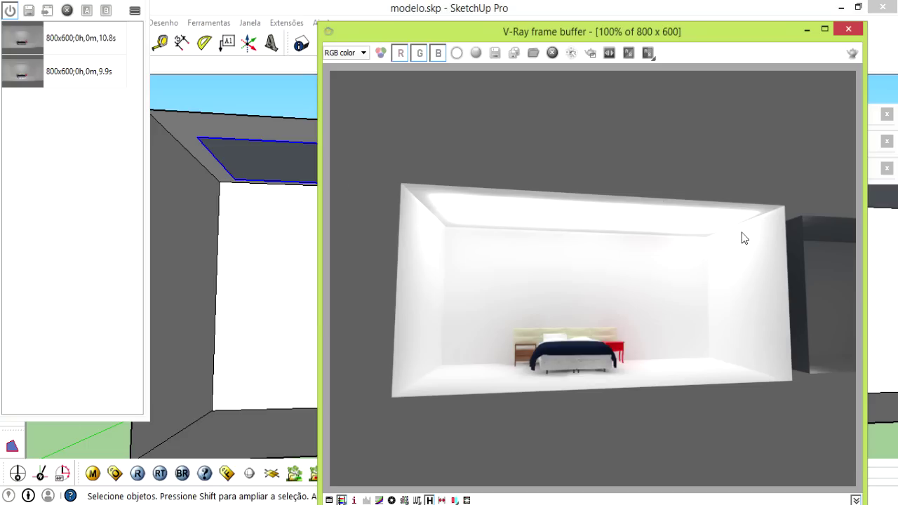
click(278, 157)
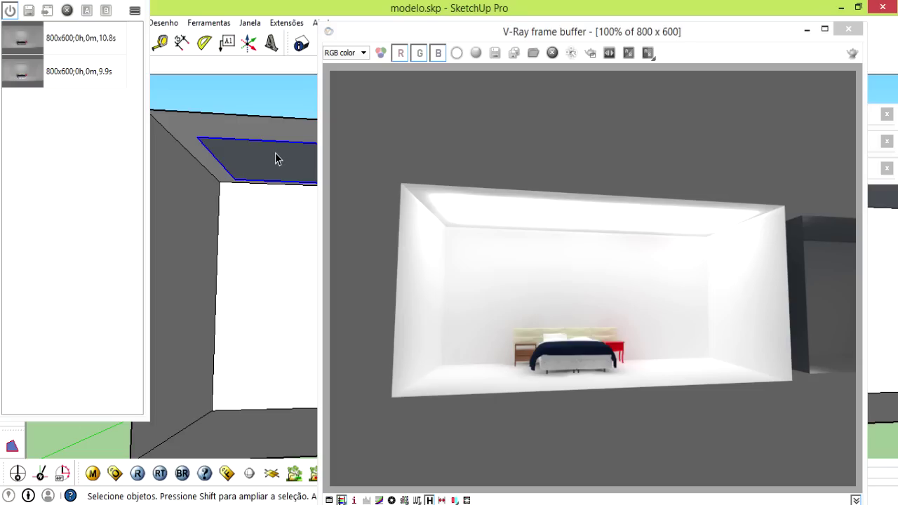
mouse_move(276, 170)
middle_down()
mouse_move(260, 175)
mouse_move(294, 201)
mouse_move(272, 223)
middle_up()
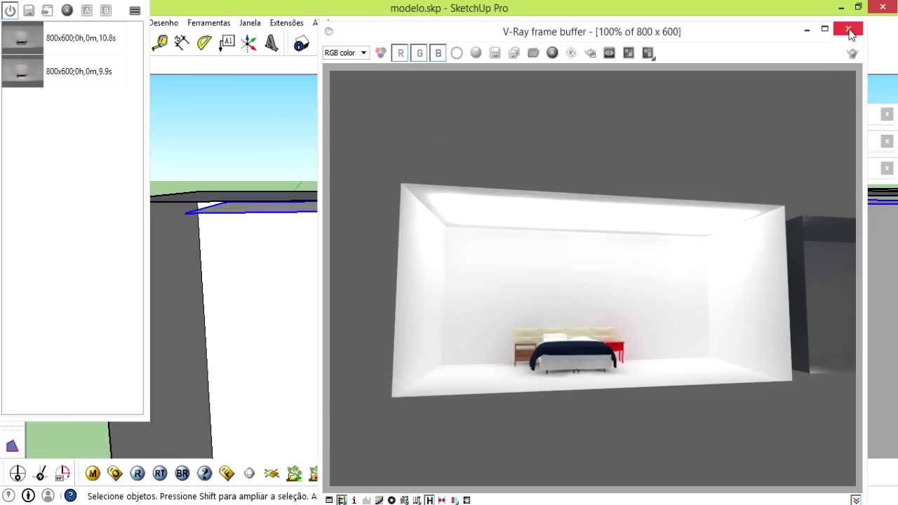
click(848, 29)
mouse_move(260, 209)
middle_down()
mouse_move(254, 215)
mouse_move(250, 206)
middle_up()
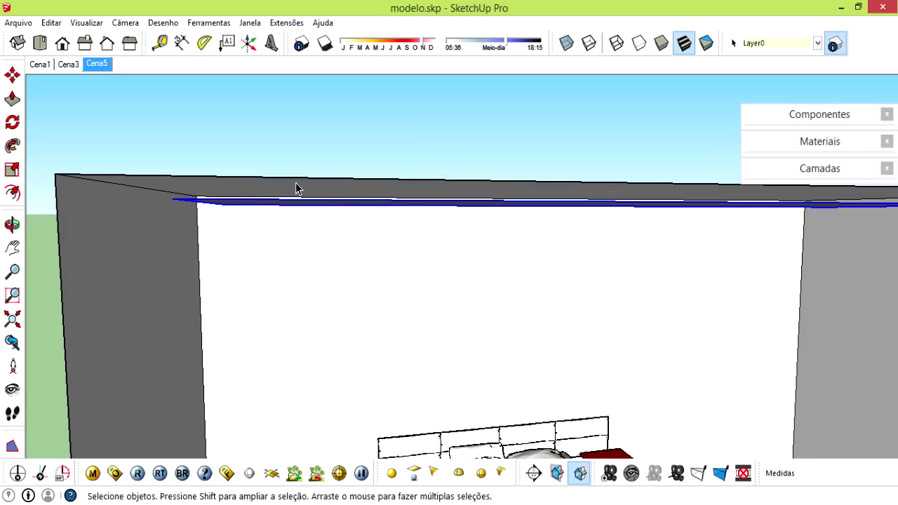
Make the ceiling rectangle light invisible at intensity 20 and re-render the bedroom from farther back.
mouse_move(311, 398)
middle_down()
mouse_move(317, 292)
mouse_move(220, 460)
middle_up()
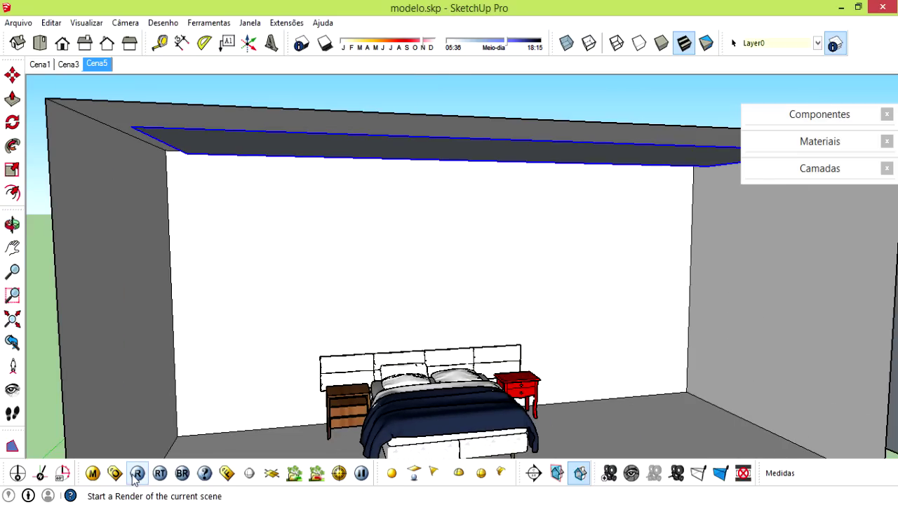
click(138, 474)
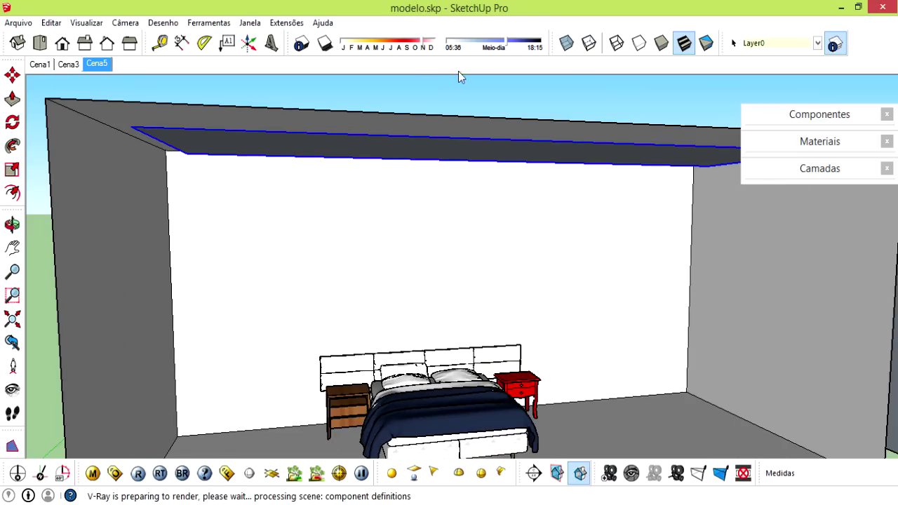
right_click(268, 144)
click(446, 360)
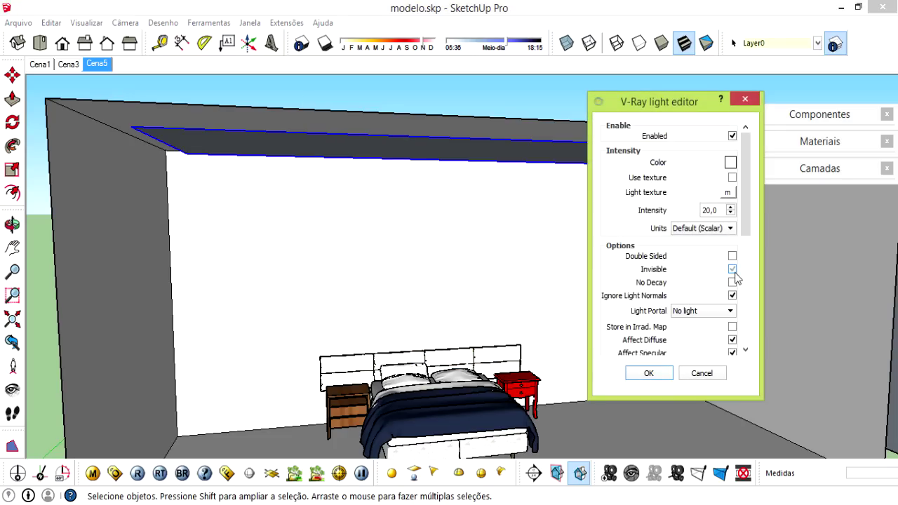
click(648, 373)
mouse_move(498, 314)
middle_down()
mouse_move(473, 286)
mouse_move(380, 410)
middle_up()
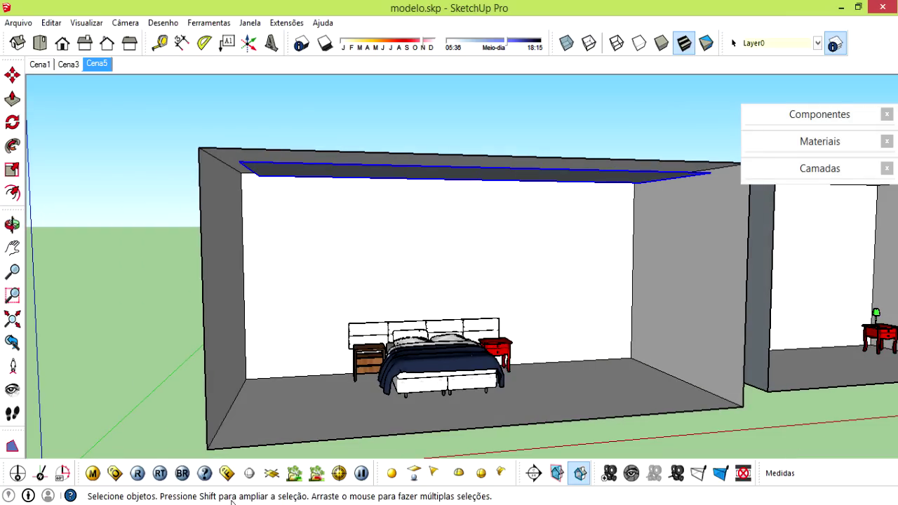
click(138, 473)
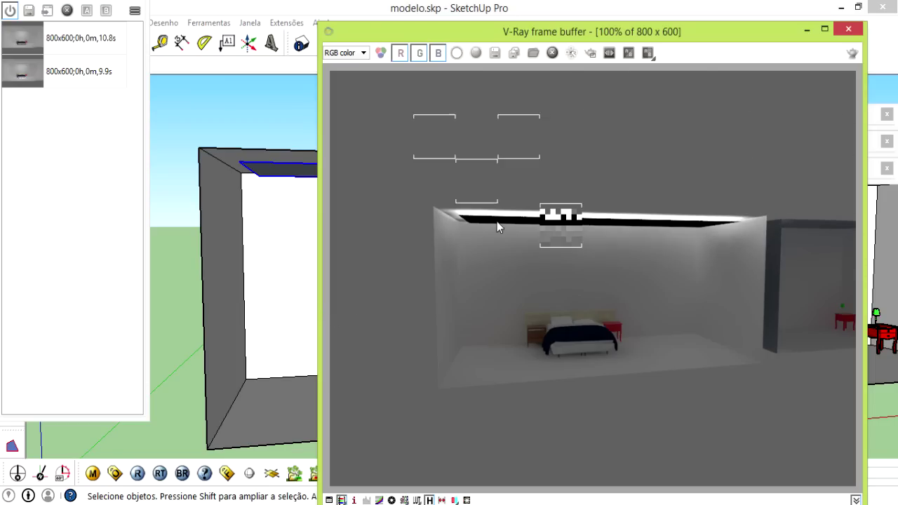
Zoom around the cove test render, close the frame buffer, and orbit toward the ceiling.
scroll(473, 222, up, 1)
scroll(442, 216, up, 1)
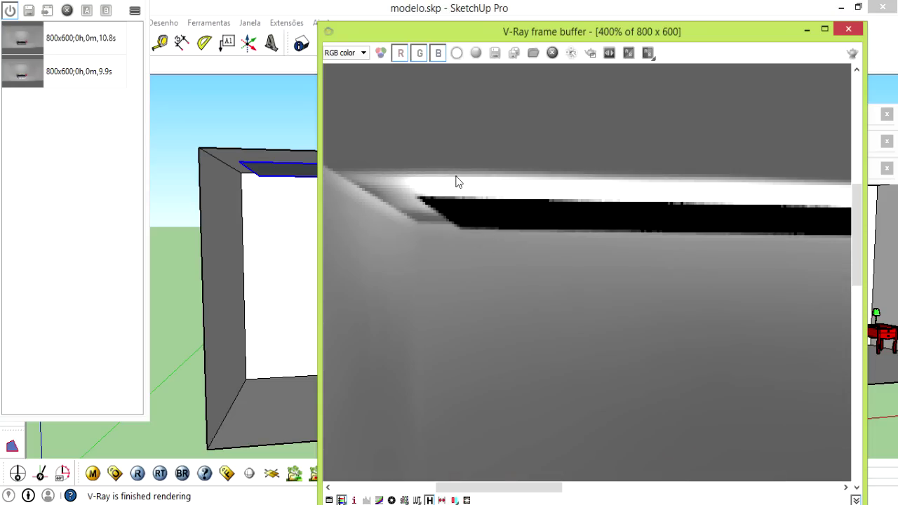
scroll(456, 182, down, 2)
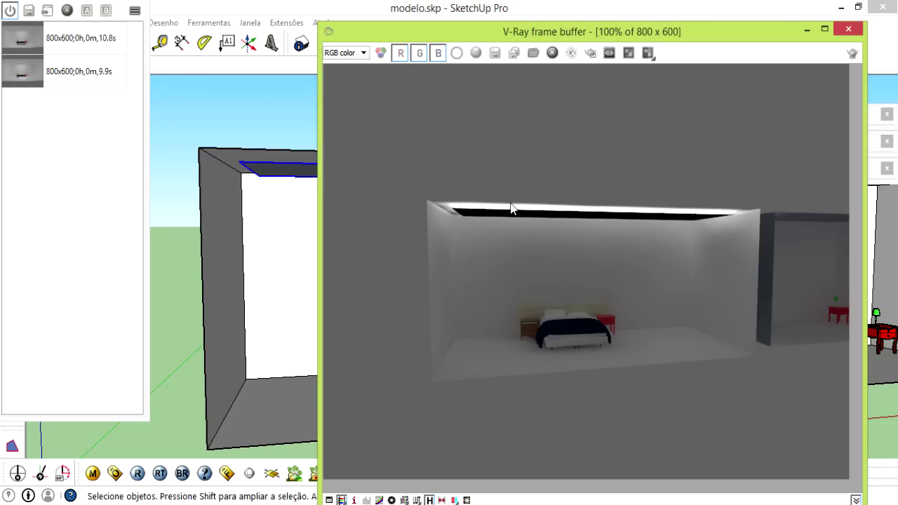
click(848, 29)
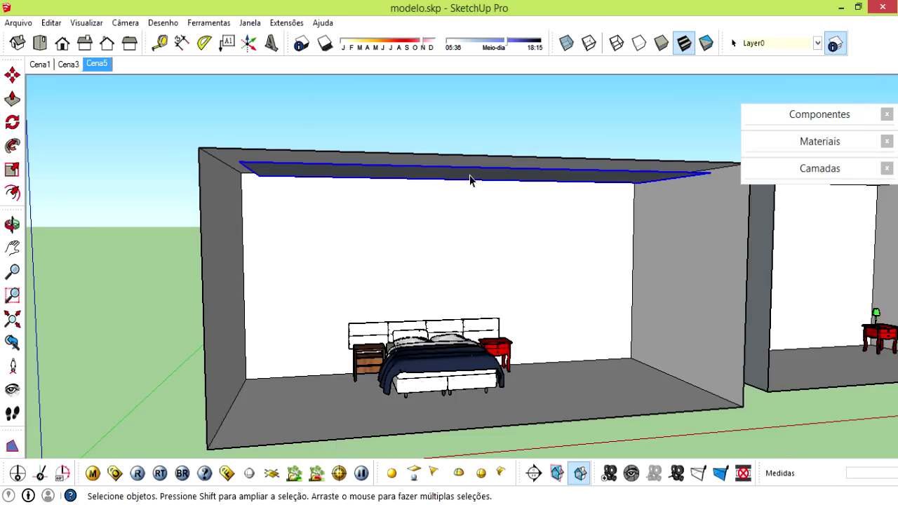
scroll(469, 175, up, 3)
mouse_move(470, 175)
middle_down()
mouse_move(436, 134)
mouse_move(466, 194)
middle_up()
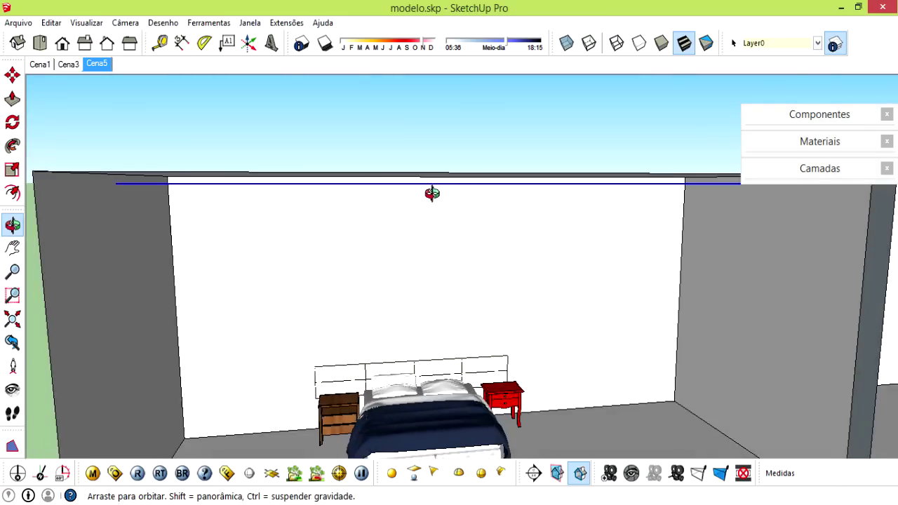
Turn the ceiling cove light 180° with the Move tool's rotate grip.
mouse_move(540, 234)
middle_down()
mouse_move(484, 194)
mouse_move(426, 184)
middle_up()
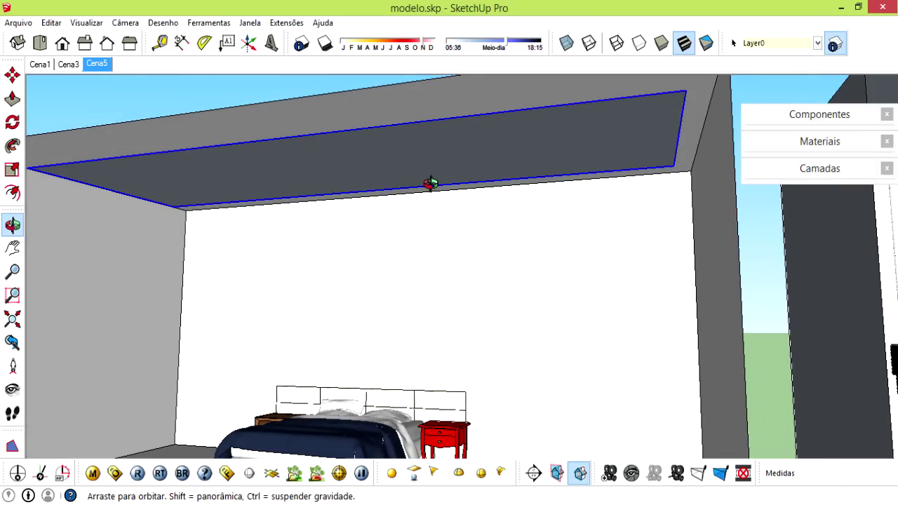
middle_drag(426, 145, 445, 186)
key(m)
click(614, 151)
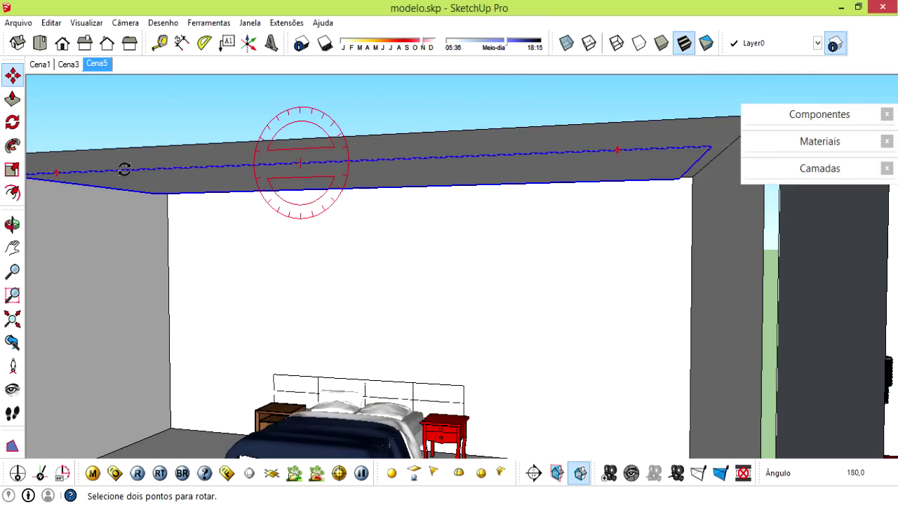
click(115, 169)
scroll(313, 209, up, 2)
key(space)
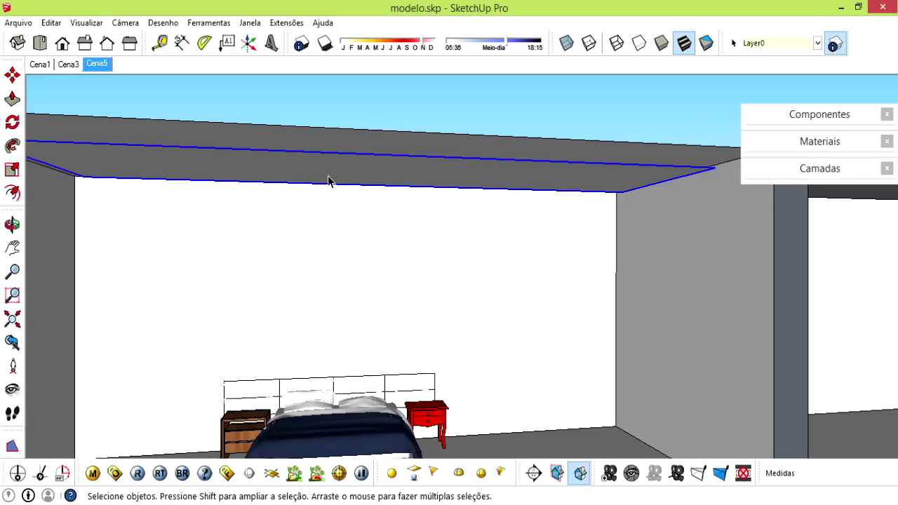
Tick Invisible in the ceiling light's V-Ray settings, then zoom down to the nightstand.
right_click(327, 175)
click(527, 392)
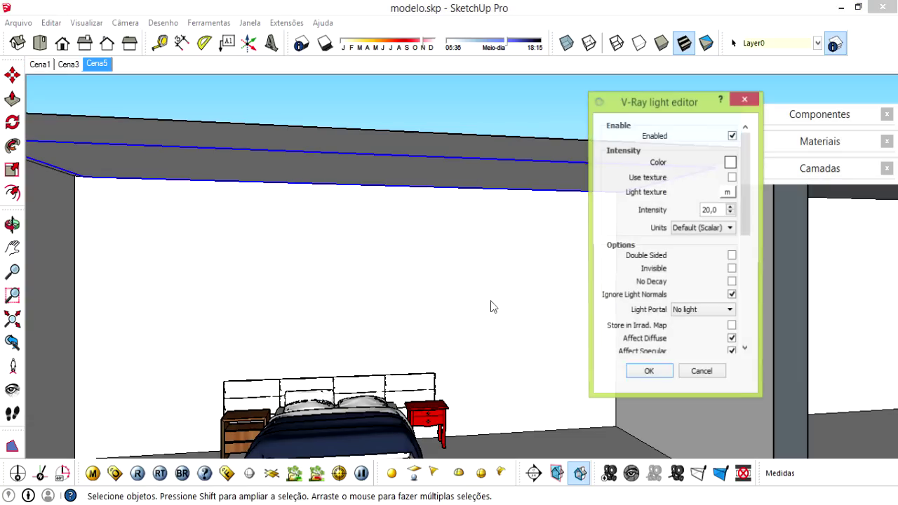
click(648, 373)
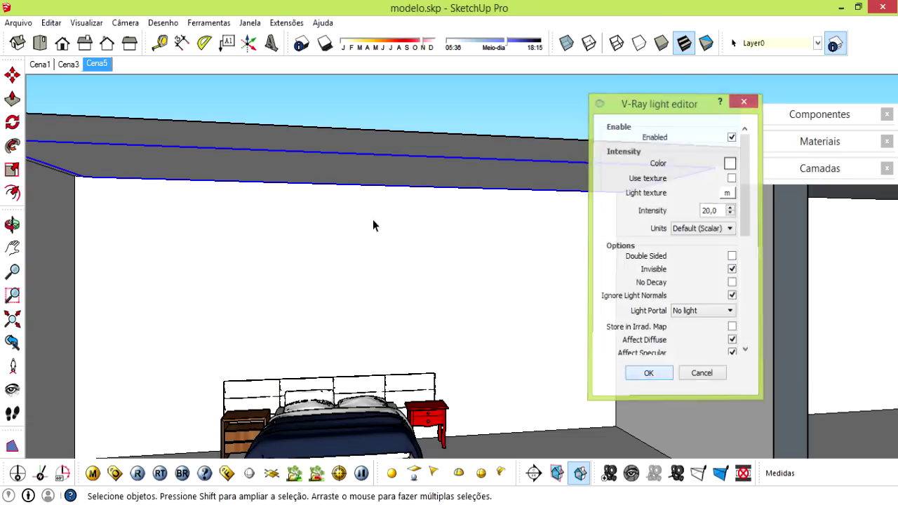
scroll(444, 242, down, 3)
middle_drag(444, 242, 399, 242)
scroll(491, 337, up, 3)
scroll(459, 302, up, 3)
scroll(462, 284, up, 3)
mouse_move(517, 374)
middle_down()
mouse_move(481, 331)
mouse_move(489, 403)
mouse_move(446, 360)
middle_up()
scroll(491, 399, up, 2)
Draw a V-Ray rectangle light on the red nightstand's top.
click(414, 474)
click(412, 328)
click(471, 354)
middle_drag(435, 337, 441, 356)
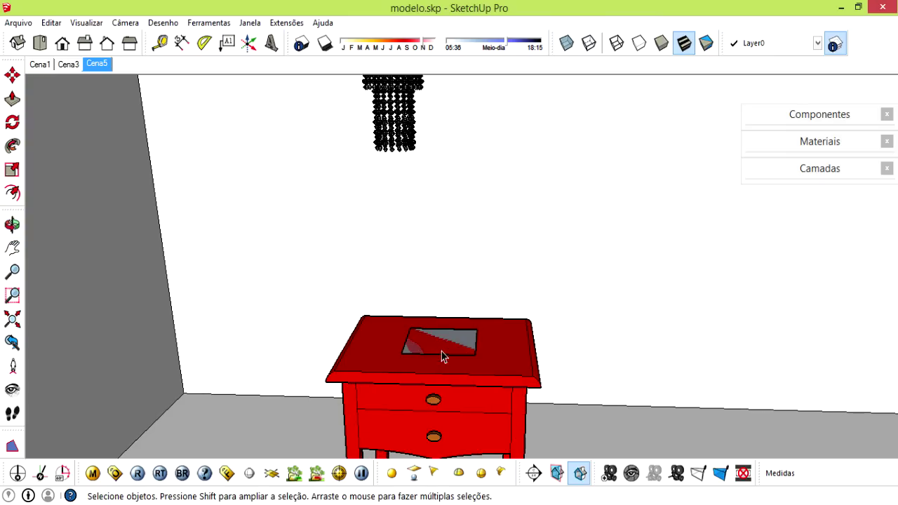
Move the new rectangle light up into the hanging chandelier.
key(m)
click(457, 347)
mouse_move(461, 254)
middle_down()
mouse_move(431, 314)
mouse_move(485, 88)
mouse_move(451, 251)
middle_up()
scroll(441, 298, up, 2)
mouse_move(471, 188)
middle_down()
mouse_move(481, 353)
mouse_move(418, 187)
middle_up()
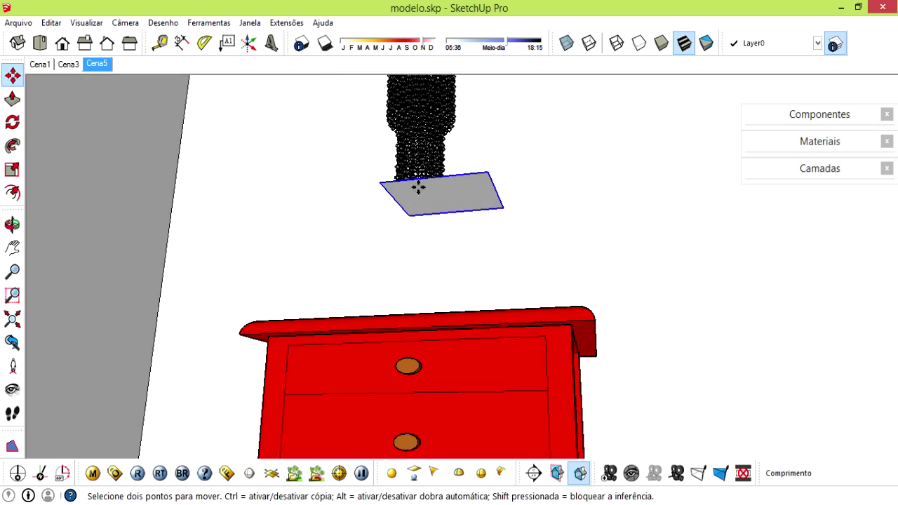
mouse_move(391, 234)
middle_down()
mouse_move(479, 313)
mouse_move(512, 242)
mouse_move(439, 182)
mouse_move(442, 386)
mouse_move(382, 184)
mouse_move(399, 295)
mouse_move(414, 280)
mouse_move(467, 306)
middle_up()
click(437, 290)
key(space)
Scale the chandelier light to 0,82 on the red axis.
key(s)
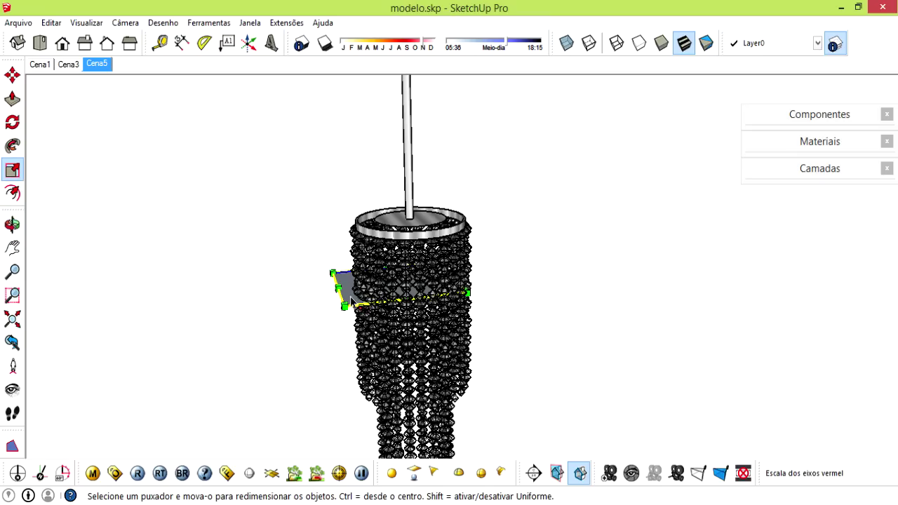
drag(466, 291, 437, 302)
mouse_move(466, 291)
middle_down()
mouse_move(448, 148)
mouse_move(399, 275)
mouse_move(397, 364)
mouse_move(413, 368)
middle_up()
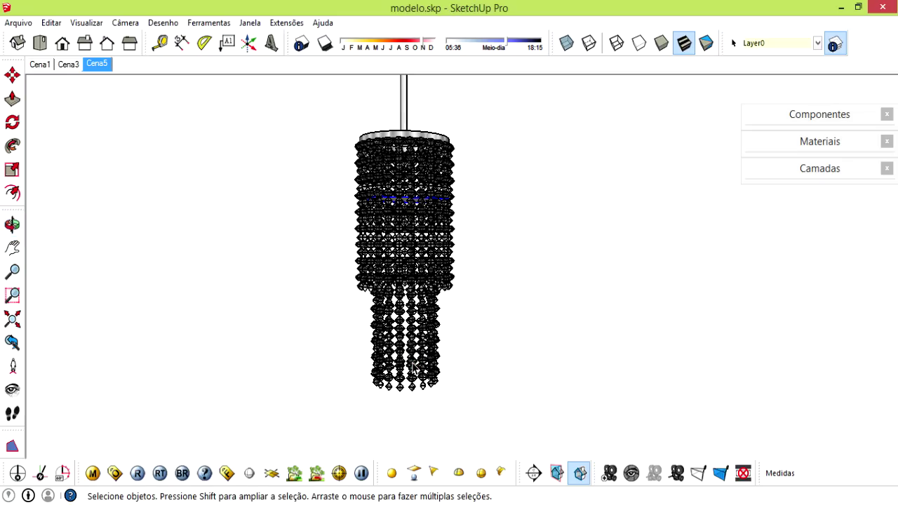
scroll(413, 368, down, 1)
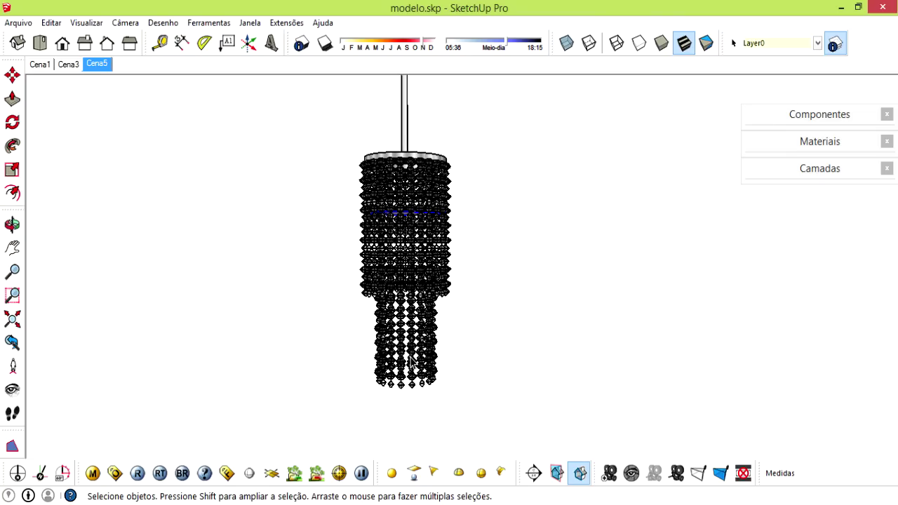
mouse_move(407, 249)
middle_down()
mouse_move(417, 245)
mouse_move(411, 271)
mouse_move(421, 225)
mouse_move(405, 279)
middle_up()
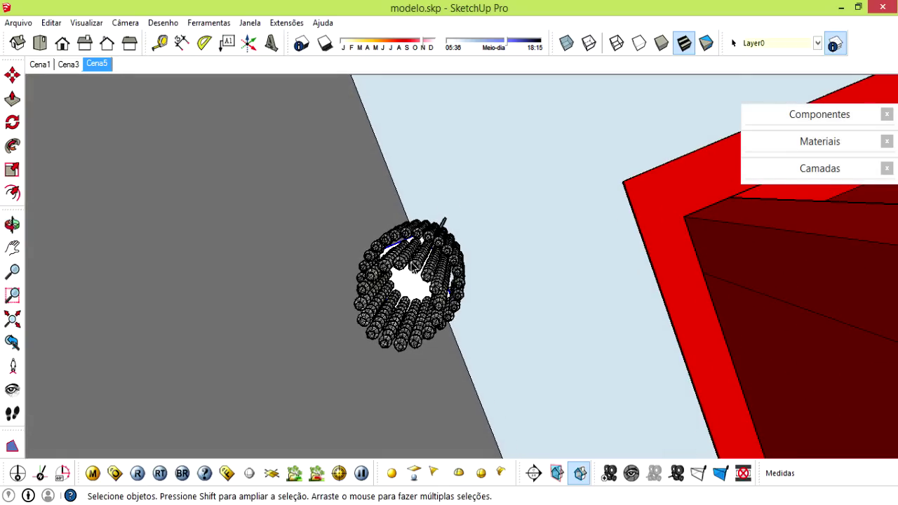
right_click(405, 280)
mouse_move(461, 268)
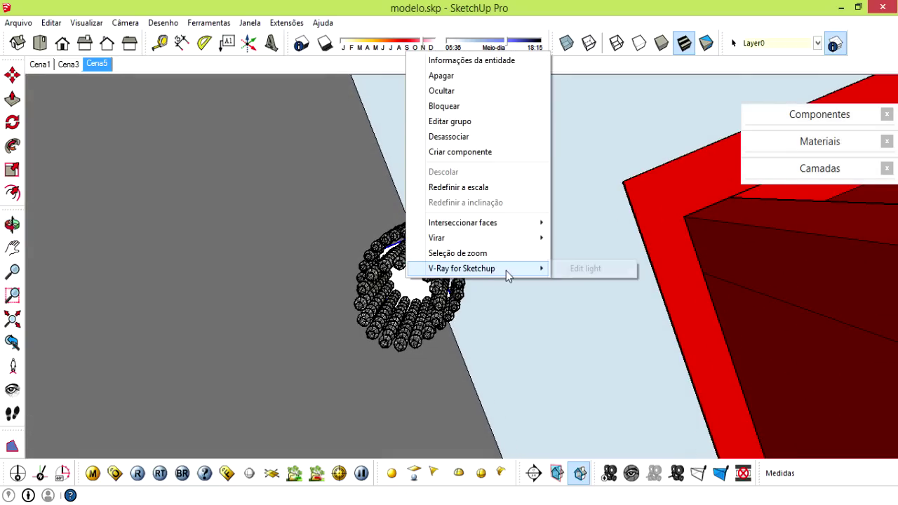
Set the chandelier light's V-Ray intensity to 500.
click(575, 270)
drag(677, 103, 285, 117)
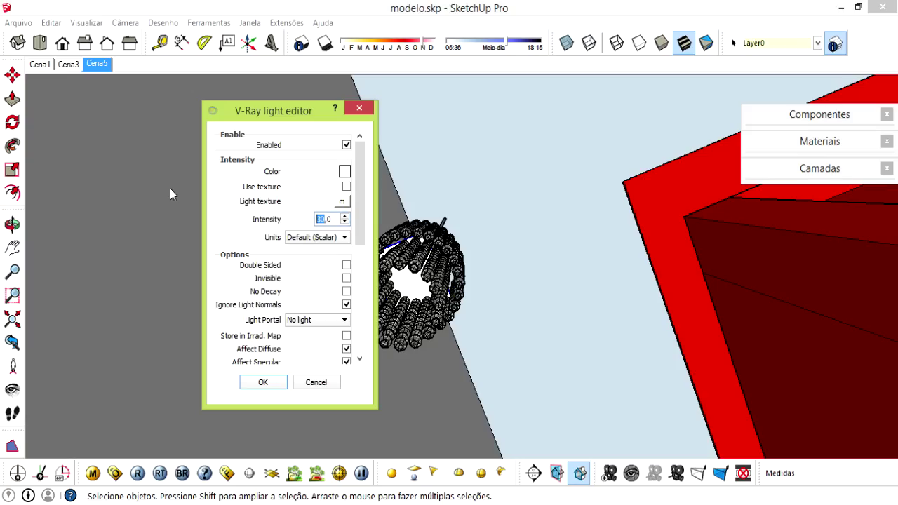
text(00)
click(262, 382)
Frame the hanging lamp and red cabinet with floor in view, and start a test render.
mouse_move(459, 231)
middle_down()
mouse_move(515, 301)
mouse_move(412, 247)
middle_up()
scroll(412, 247, down, 3)
scroll(413, 246, down, 1)
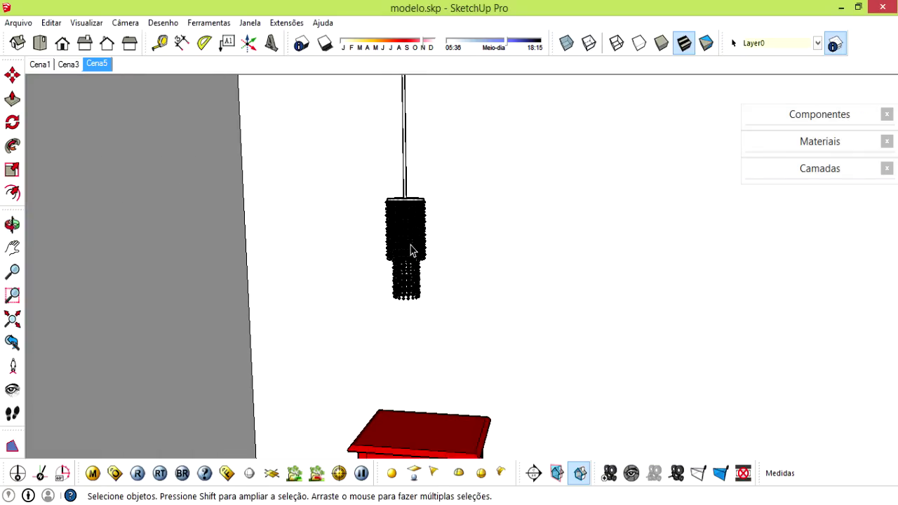
middle_drag(410, 253, 425, 218)
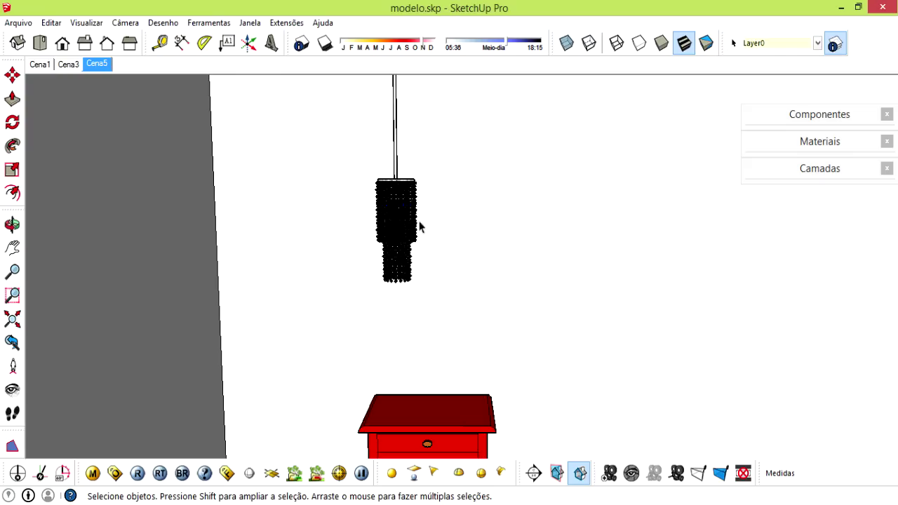
mouse_move(397, 221)
middle_down()
mouse_move(453, 261)
mouse_move(398, 262)
middle_up()
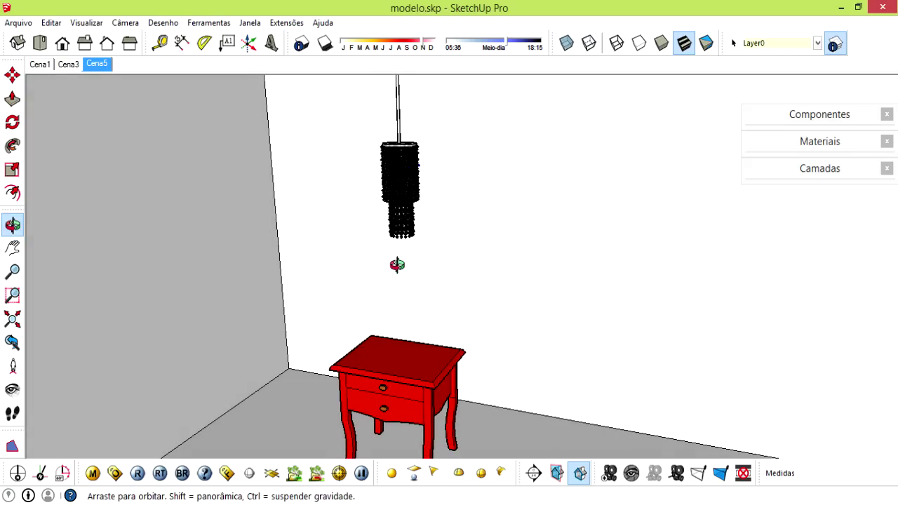
click(137, 473)
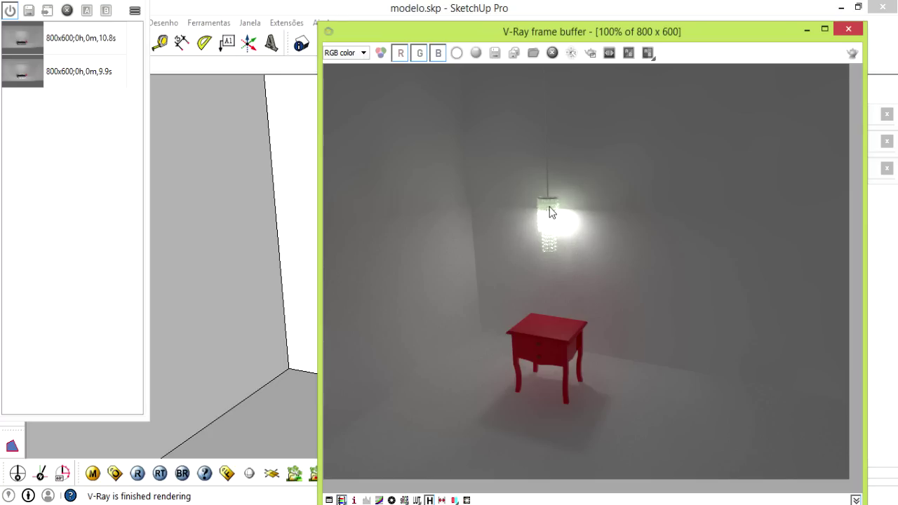
Close the render window and orbit to a front view of the chandelier.
click(849, 30)
scroll(401, 161, up, 3)
mouse_move(400, 161)
middle_down()
mouse_move(425, 236)
mouse_move(425, 225)
mouse_move(407, 270)
mouse_move(429, 298)
mouse_move(530, 206)
middle_up()
scroll(422, 251, up, 3)
Open and close the chandelier group to get back to its inner light.
click(407, 270)
double_click(429, 298)
right_click(531, 206)
click(551, 208)
mouse_move(421, 295)
middle_down()
mouse_move(371, 241)
mouse_move(460, 258)
mouse_move(403, 272)
mouse_move(352, 223)
middle_up()
key(s)
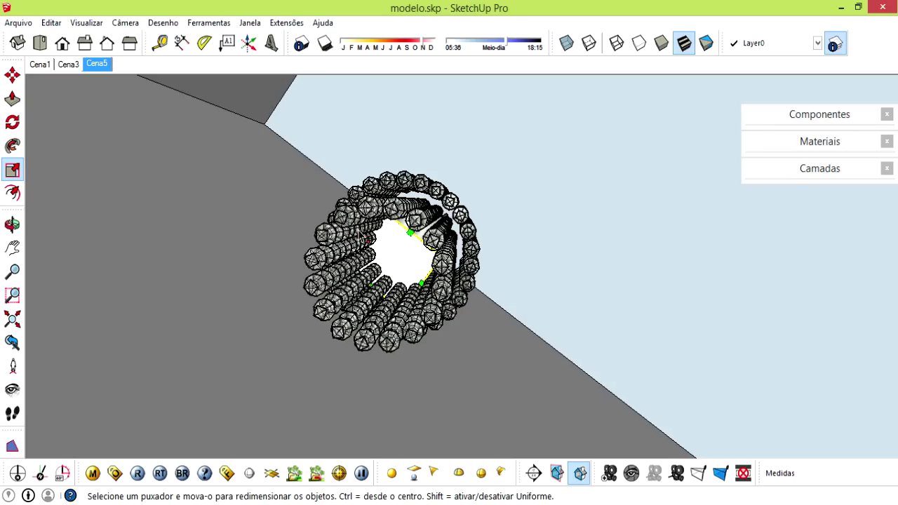
Rescale the chandelier light, shrinking it to about 0,68 on the green axis.
mouse_move(359, 235)
mouse_down()
mouse_move(381, 241)
mouse_move(404, 270)
mouse_up()
mouse_move(403, 270)
middle_down()
mouse_move(547, 291)
mouse_move(484, 267)
mouse_move(467, 272)
middle_up()
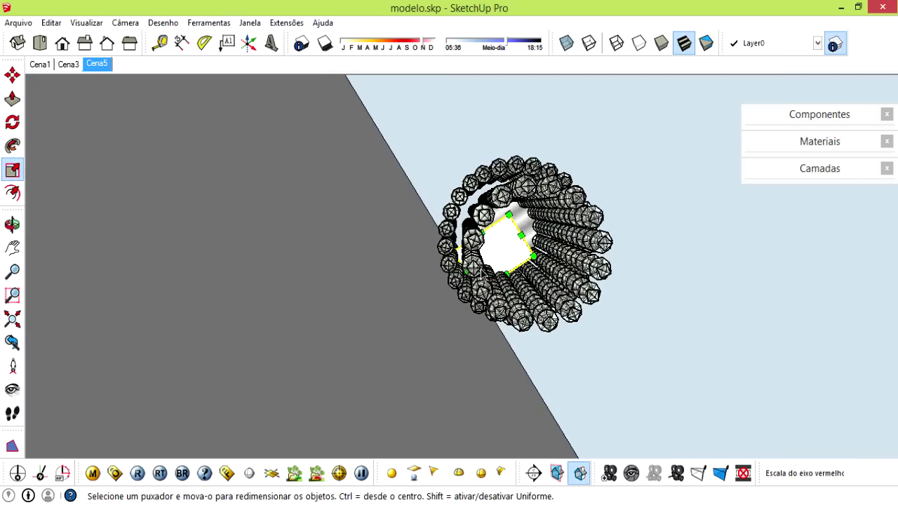
drag(467, 272, 481, 265)
mouse_move(500, 253)
middle_down()
mouse_move(465, 260)
mouse_move(389, 252)
mouse_move(305, 273)
mouse_move(456, 208)
middle_up()
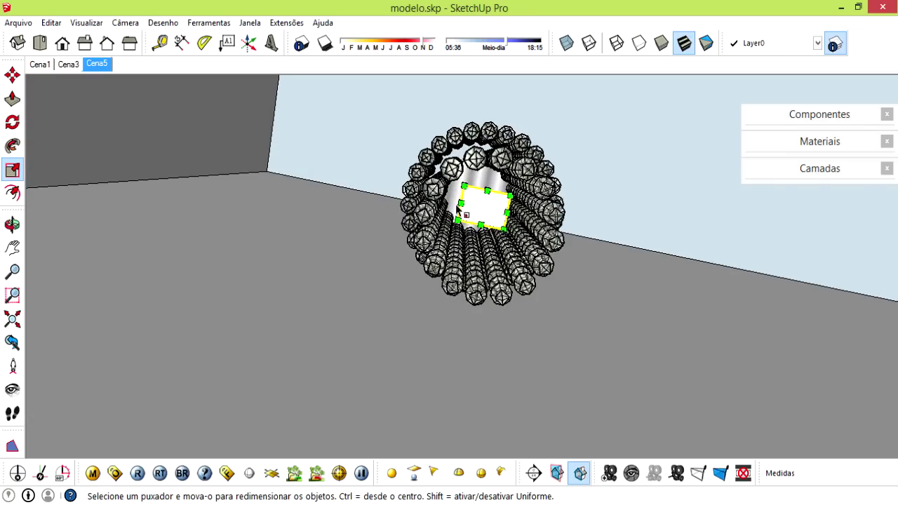
Raise the chandelier light higher toward the lamp's top cap.
key(m)
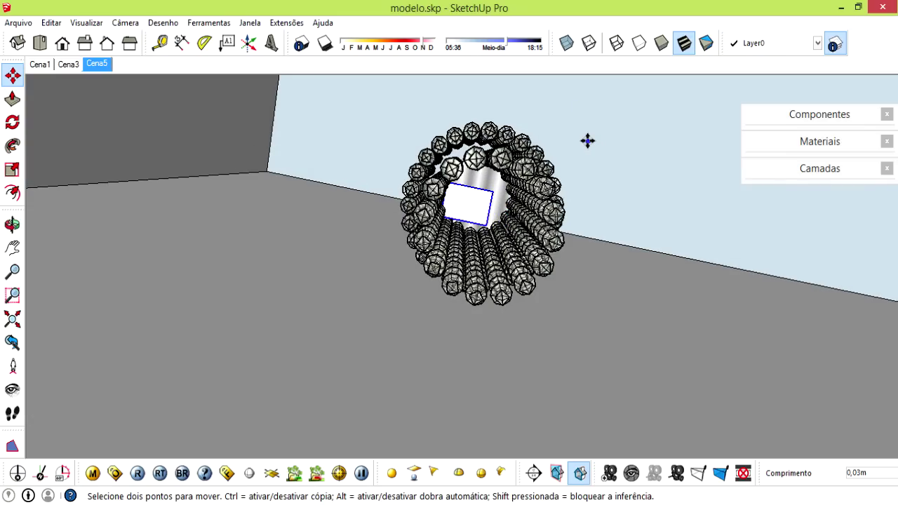
mouse_move(589, 141)
middle_down()
mouse_move(444, 399)
mouse_move(545, 136)
middle_up()
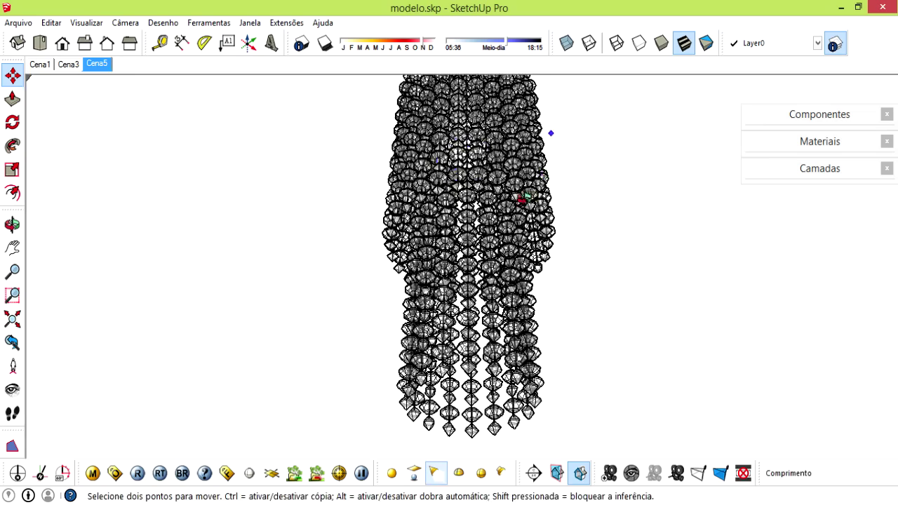
middle_drag(495, 232, 522, 241)
click(604, 217)
click(603, 172)
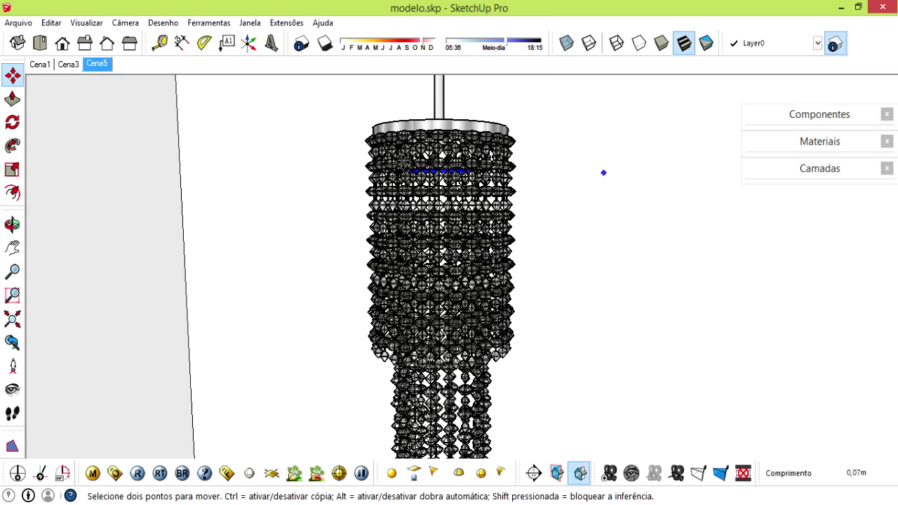
mouse_move(330, 223)
middle_down()
mouse_move(457, 67)
mouse_move(426, 260)
middle_up()
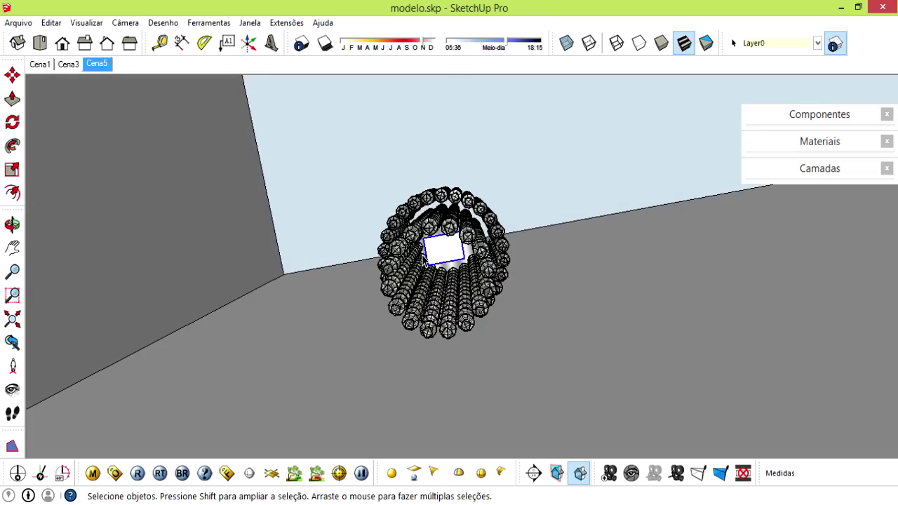
Check the chandelier light's V-Ray settings, then start a test render.
right_click(442, 250)
click(611, 462)
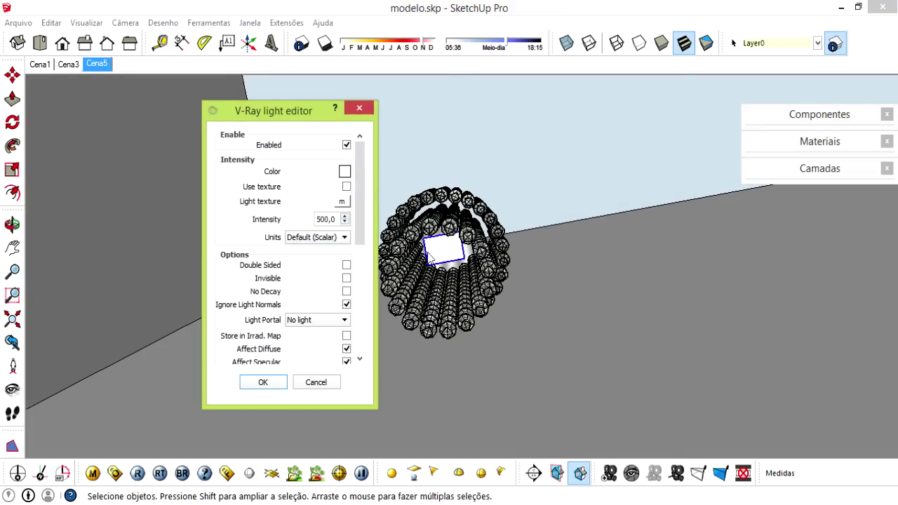
click(359, 109)
mouse_move(421, 232)
middle_down()
mouse_move(442, 255)
mouse_move(415, 343)
mouse_move(474, 281)
mouse_move(437, 285)
mouse_move(435, 300)
middle_up()
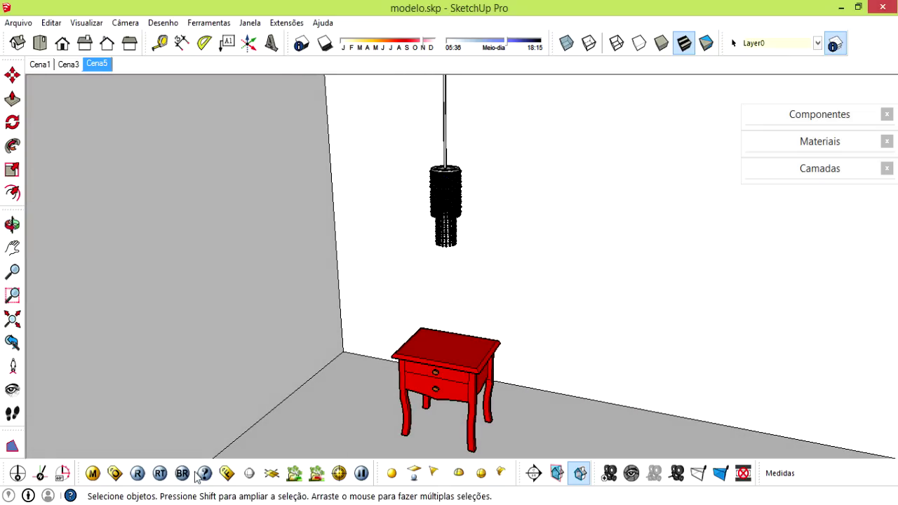
click(138, 474)
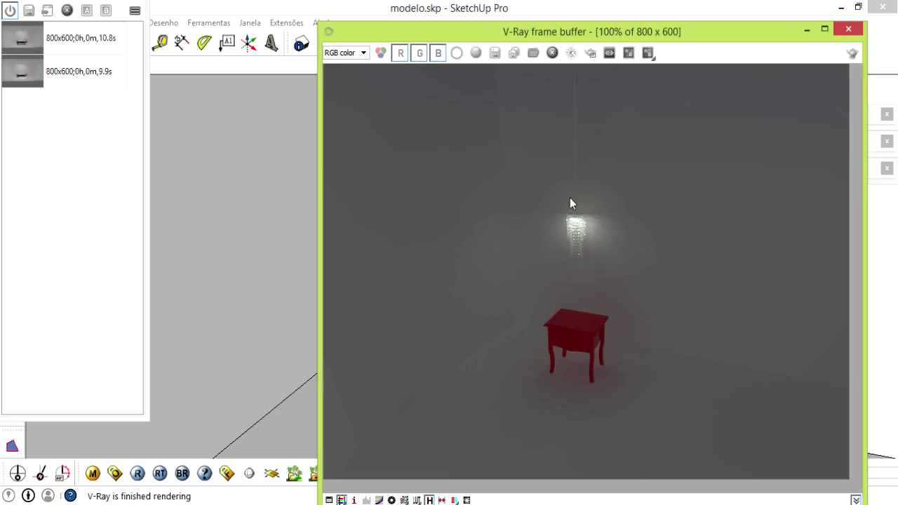
Zoom in and out of the frame buffer to inspect the glowing chandelier render.
scroll(567, 237, up, 1)
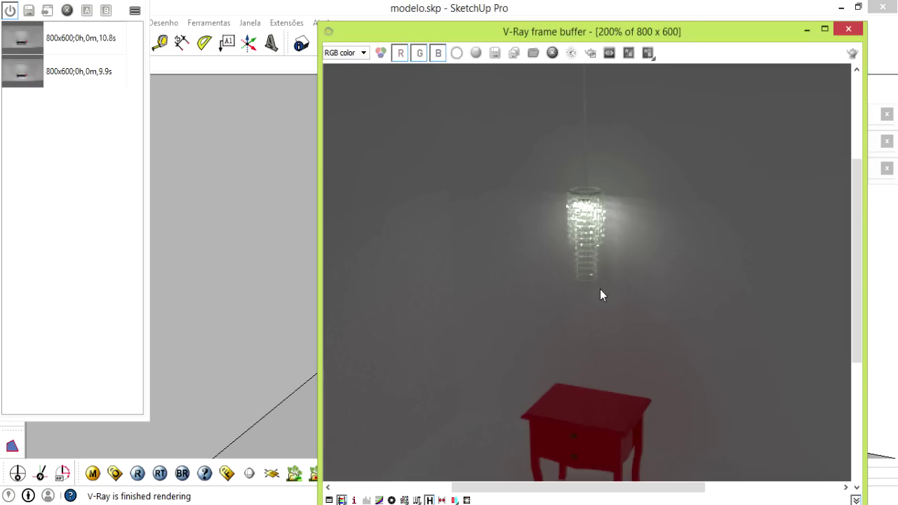
scroll(593, 277, down, 2)
scroll(587, 269, up, 2)
scroll(593, 272, down, 2)
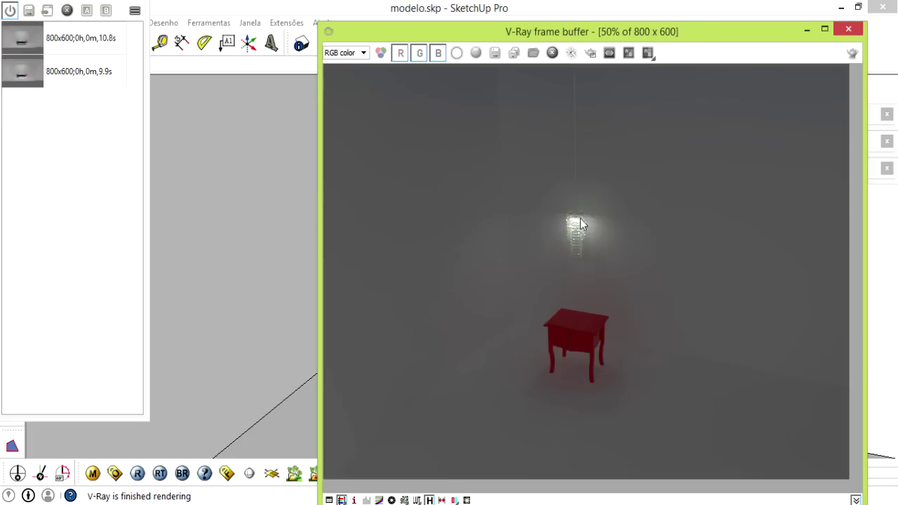
scroll(588, 253, up, 1)
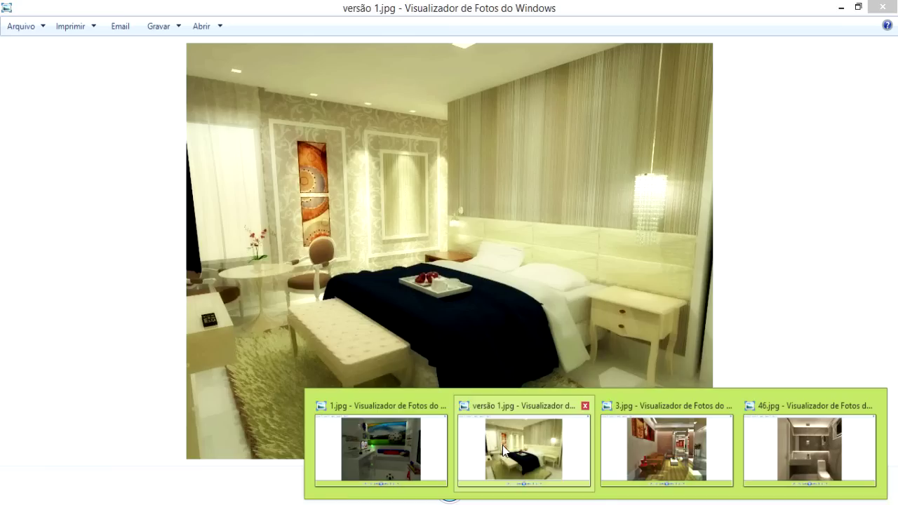
Bring up the versão 1.jpg reference render in Windows Photo Viewer.
click(505, 445)
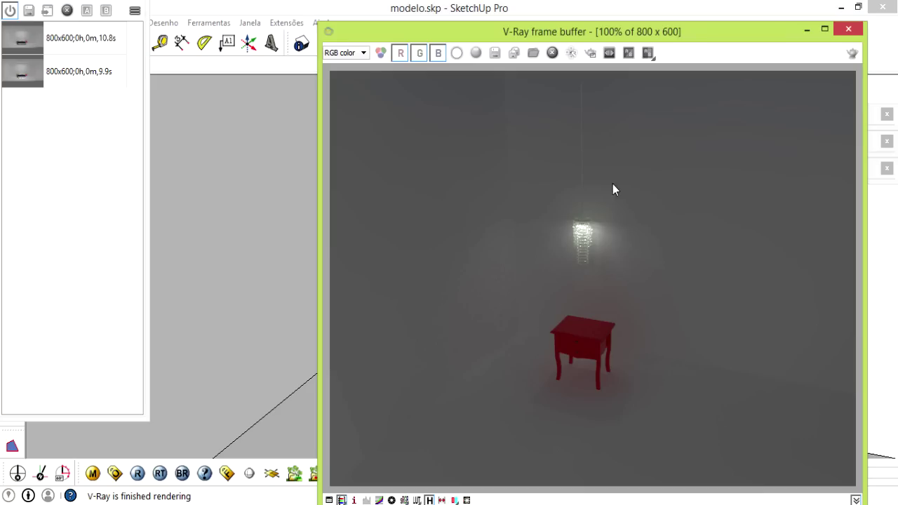
Minimize the V-Ray frame buffer and frame the green table lamp on the red nightstand up close.
click(806, 29)
scroll(457, 224, up, 3)
scroll(473, 250, up, 3)
middle_drag(463, 256, 467, 199)
scroll(463, 182, down, 2)
scroll(454, 175, down, 2)
scroll(449, 188, down, 2)
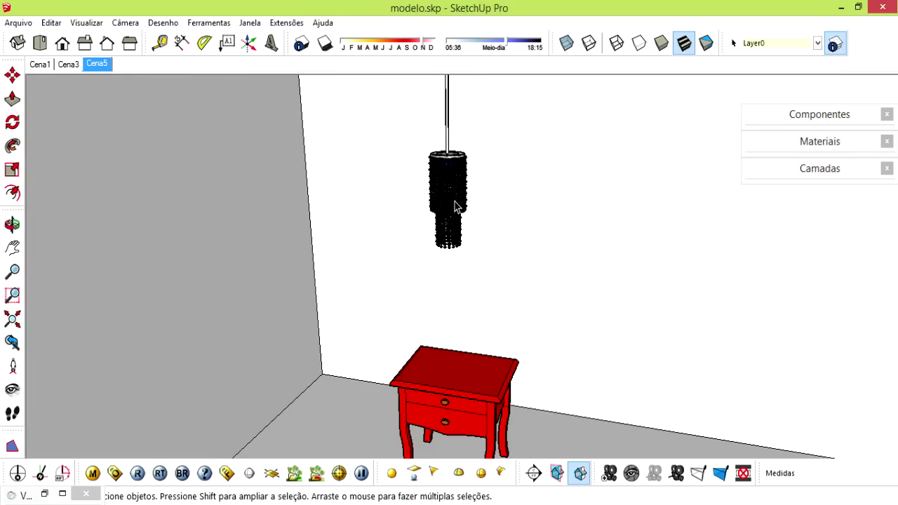
mouse_move(504, 359)
middle_down()
mouse_move(455, 321)
mouse_move(413, 329)
mouse_move(632, 326)
mouse_move(533, 326)
mouse_move(581, 316)
mouse_move(564, 424)
mouse_move(540, 301)
mouse_move(445, 222)
mouse_move(477, 236)
mouse_move(468, 234)
middle_up()
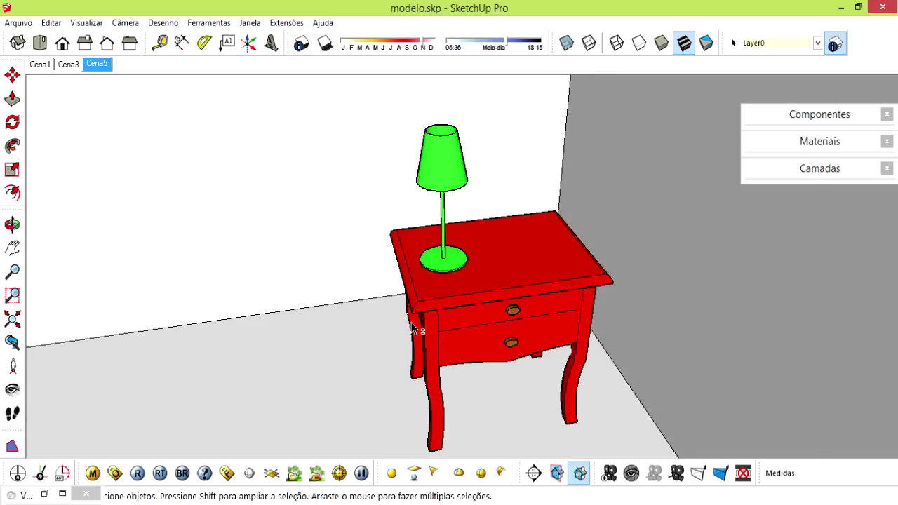
Navigate up and under the chandelier to bring its rectangle light into view.
shift+middle_drag(454, 273, 415, 314)
click(414, 473)
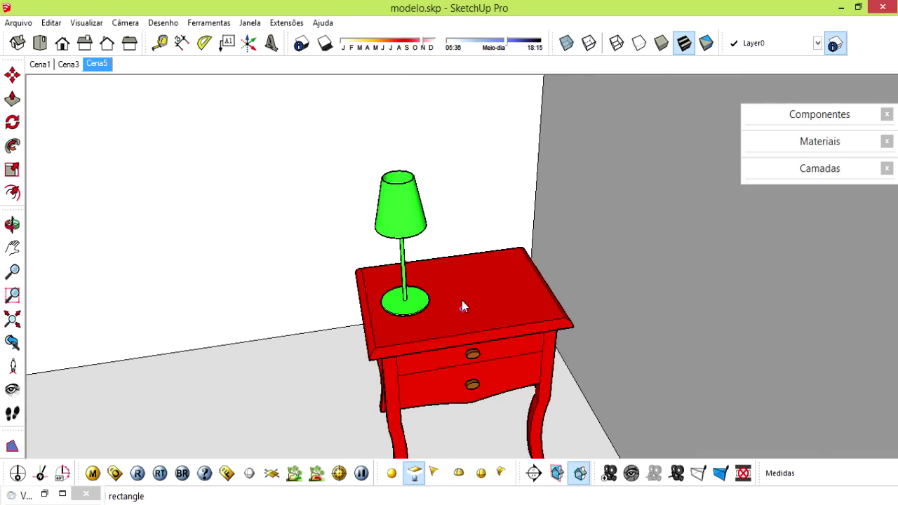
key(space)
middle_drag(463, 294, 604, 235)
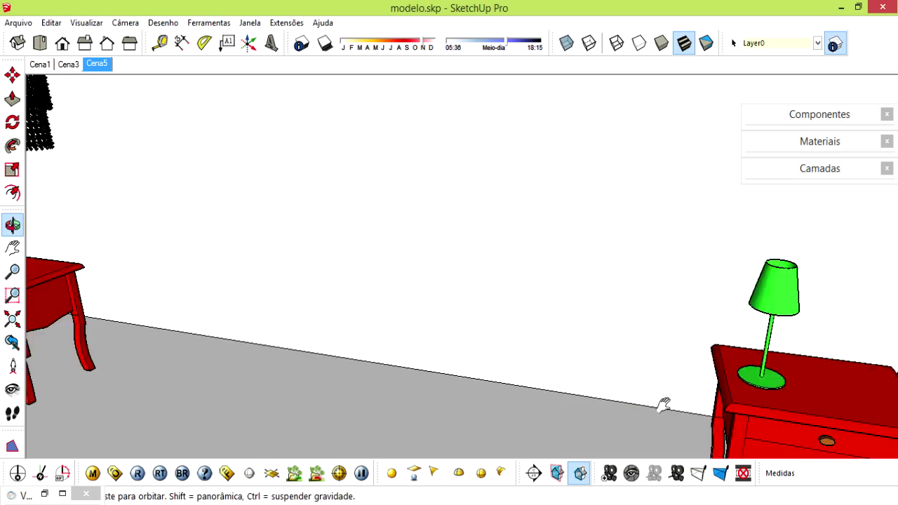
scroll(428, 202, up, 2)
scroll(420, 210, up, 2)
scroll(409, 224, up, 2)
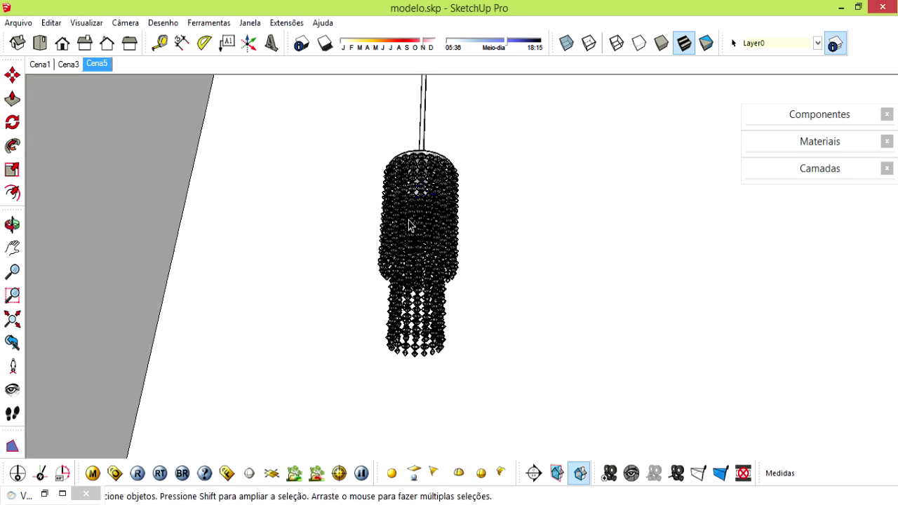
scroll(413, 217, up, 2)
mouse_move(413, 219)
middle_down()
mouse_move(481, 76)
mouse_move(475, 60)
mouse_move(375, 263)
mouse_move(433, 256)
middle_up()
Move a copy of the chandelier's rectangle light down into the green lampshade.
key(m)
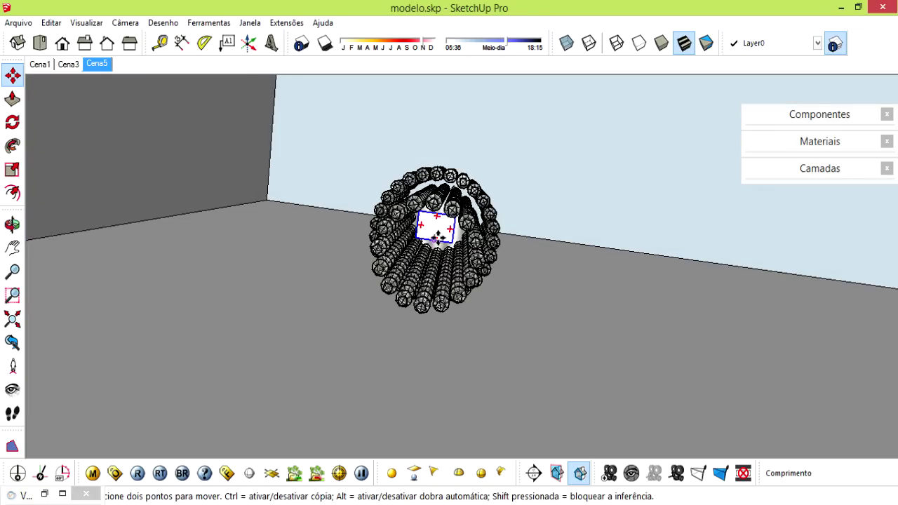
click(438, 237)
key(ctrl)
middle_drag(661, 239, 646, 406)
mouse_move(739, 405)
middle_down()
mouse_move(552, 373)
mouse_move(607, 414)
mouse_move(523, 331)
mouse_move(530, 357)
mouse_move(326, 317)
mouse_move(766, 333)
middle_up()
scroll(659, 290, up, 3)
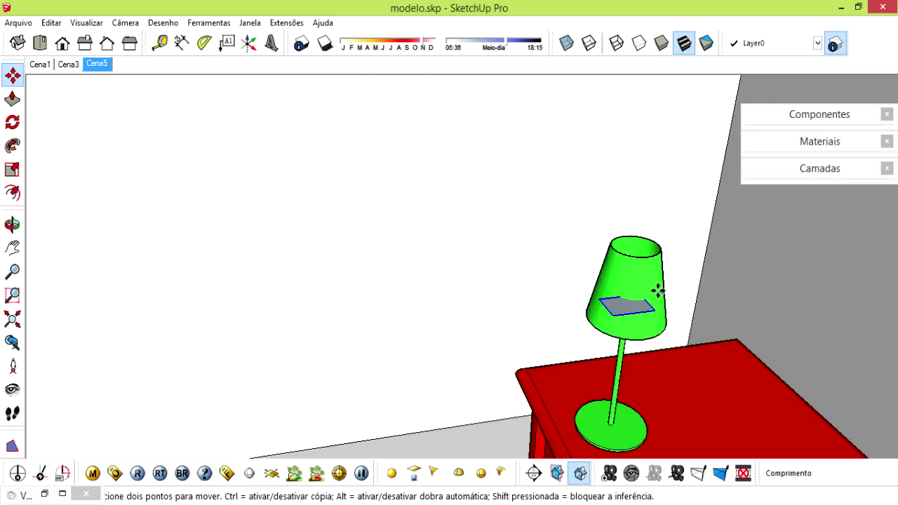
middle_drag(651, 290, 615, 369)
mouse_move(611, 325)
middle_down()
mouse_move(470, 347)
mouse_move(610, 371)
mouse_move(477, 300)
middle_up()
click(610, 371)
Scale the copied light along the red and green axes to fit inside the shade opening.
key(s)
drag(478, 280, 491, 277)
drag(437, 305, 442, 311)
middle_drag(442, 310, 619, 317)
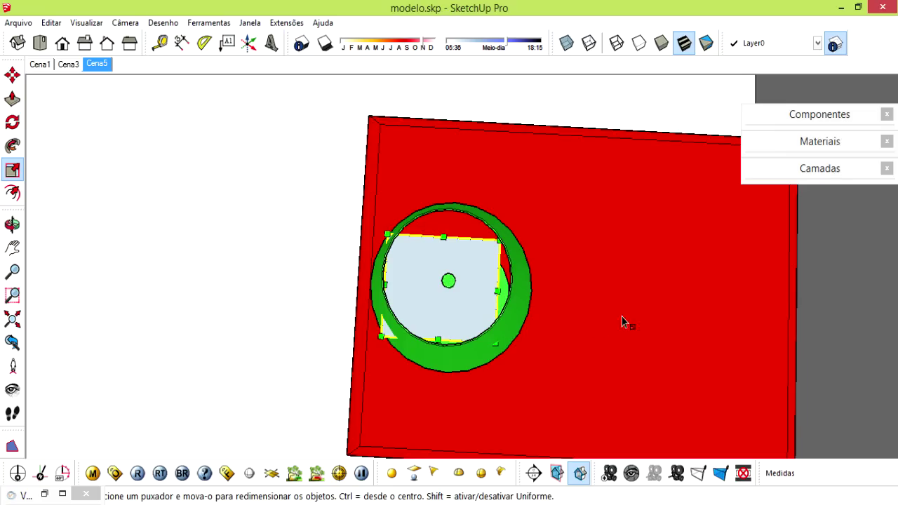
key(m)
key(s)
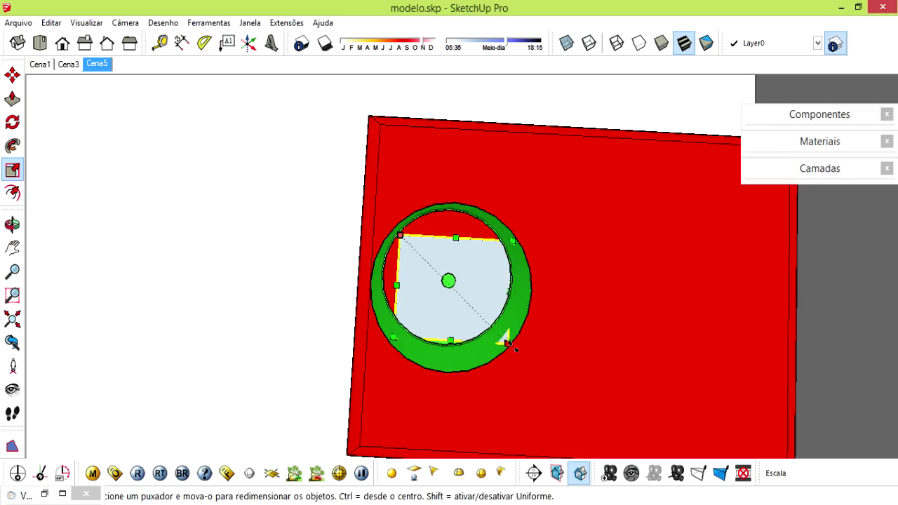
drag(510, 292, 499, 292)
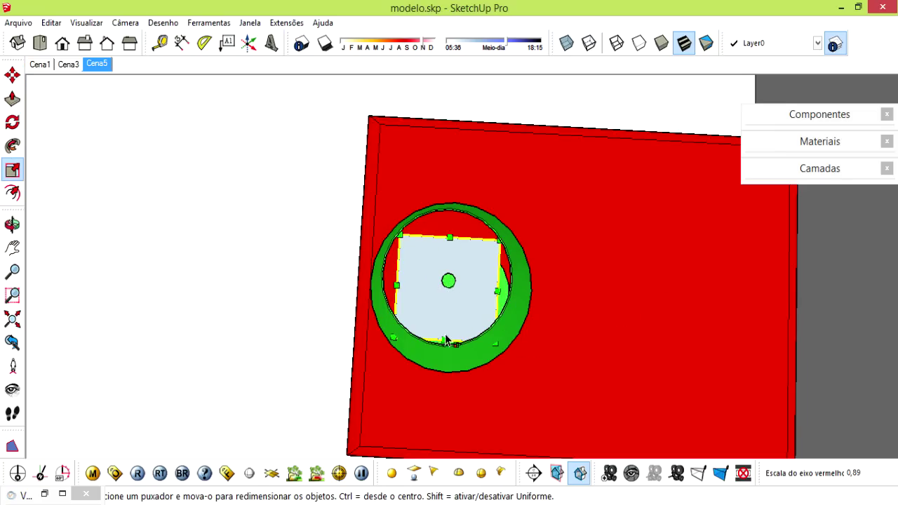
drag(443, 336, 443, 327)
key(space)
Orbit out to the whole nightstand and start a V-Ray test render.
middle_drag(459, 322, 439, 234)
scroll(439, 259, down, 5)
mouse_move(477, 311)
middle_down()
mouse_move(479, 253)
mouse_move(487, 267)
mouse_move(474, 290)
middle_up()
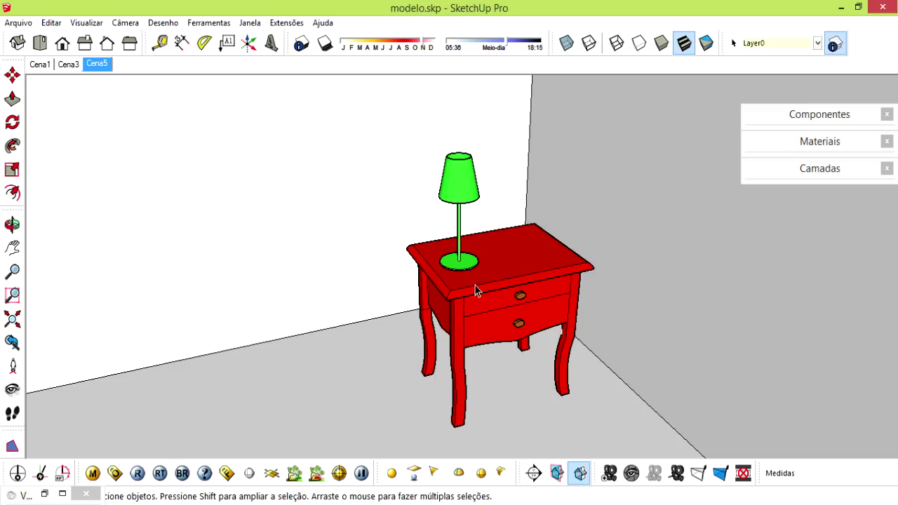
click(138, 474)
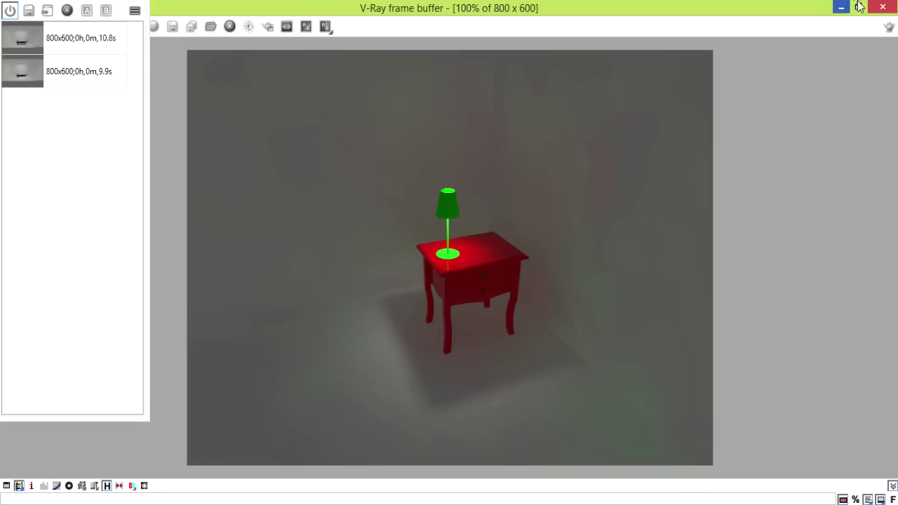
Close the render window and zoom down into the lampshade.
click(881, 7)
scroll(429, 277, up, 2)
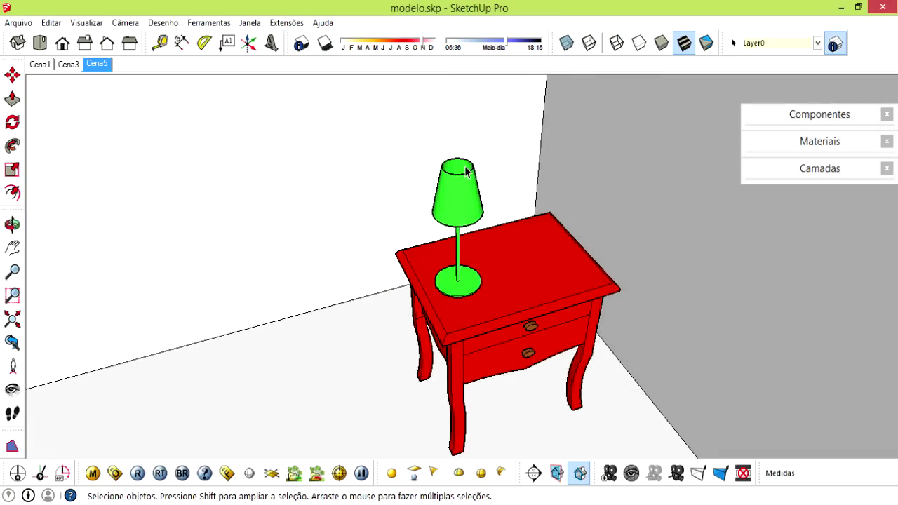
middle_drag(429, 277, 460, 202)
scroll(459, 243, up, 2)
scroll(465, 242, up, 2)
Review the lampshade light's V-Ray Edit light settings, close them unchanged, and reframe the nightstand.
right_click(464, 241)
mouse_move(519, 453)
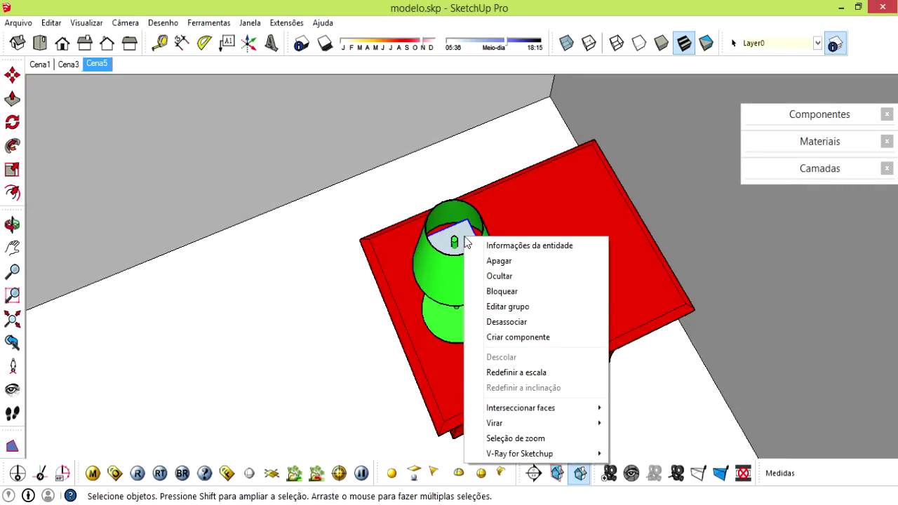
click(639, 454)
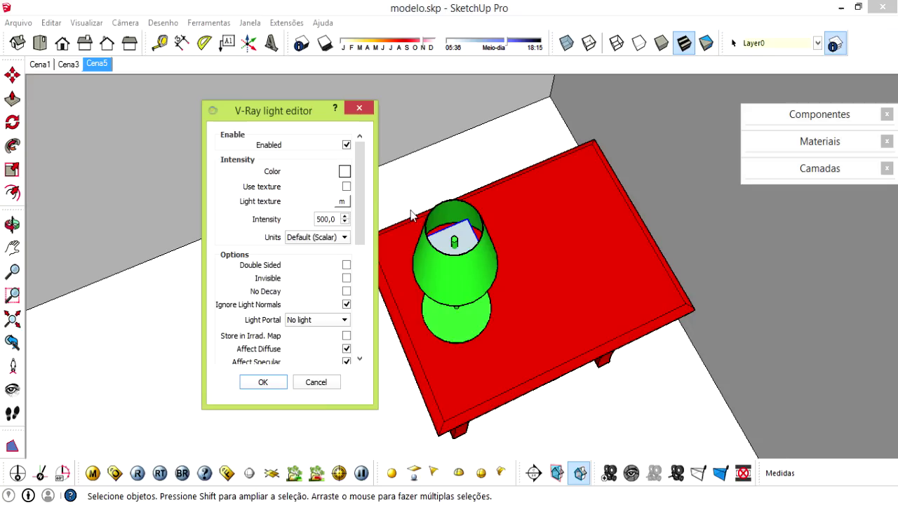
scroll(360, 223, down, 2)
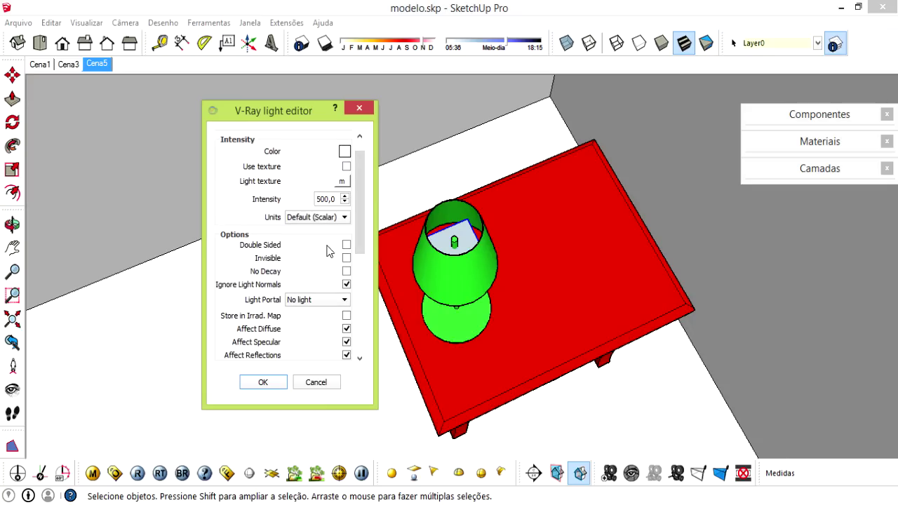
click(359, 107)
mouse_move(421, 287)
middle_down()
mouse_move(435, 208)
mouse_move(457, 190)
mouse_move(434, 203)
mouse_move(487, 257)
middle_up()
mouse_move(463, 285)
middle_down()
mouse_move(423, 213)
mouse_move(412, 319)
mouse_move(416, 300)
mouse_move(444, 311)
middle_up()
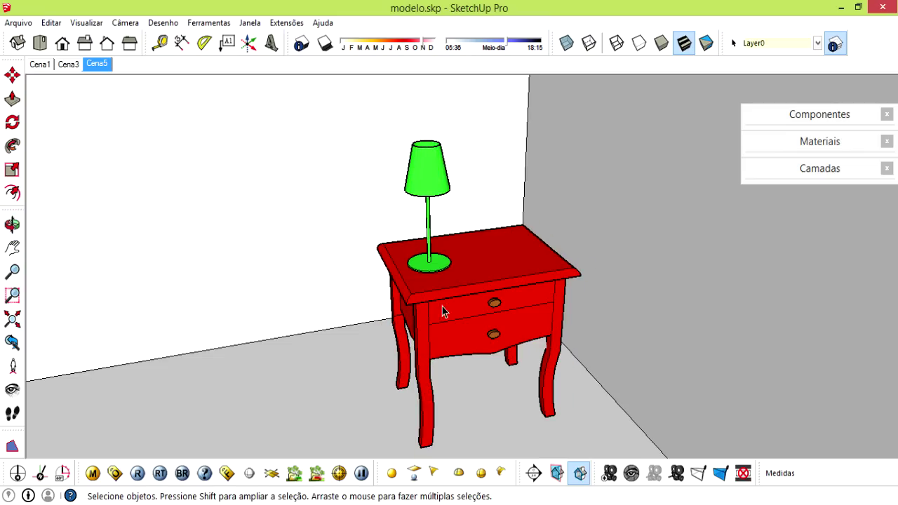
Render another lamp test, compare it with the 1.jpg reference photo, then close the frame buffer.
click(139, 474)
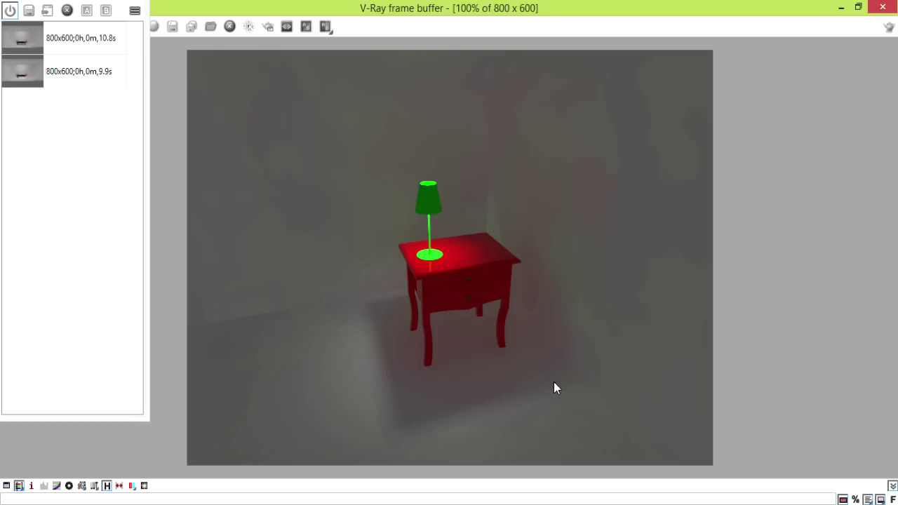
click(649, 500)
click(374, 440)
click(885, 8)
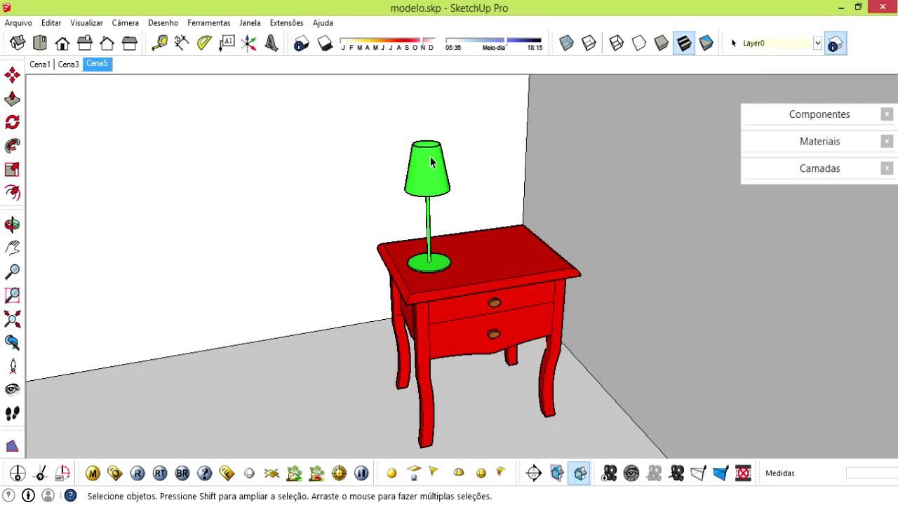
Sample the lamp's green Cor_G01 material and open the V-Ray material editor on it.
click(819, 141)
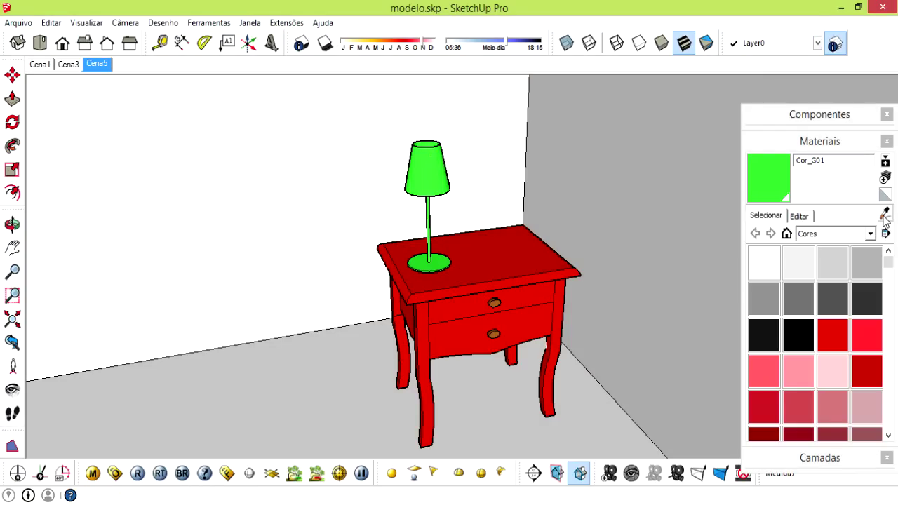
click(883, 214)
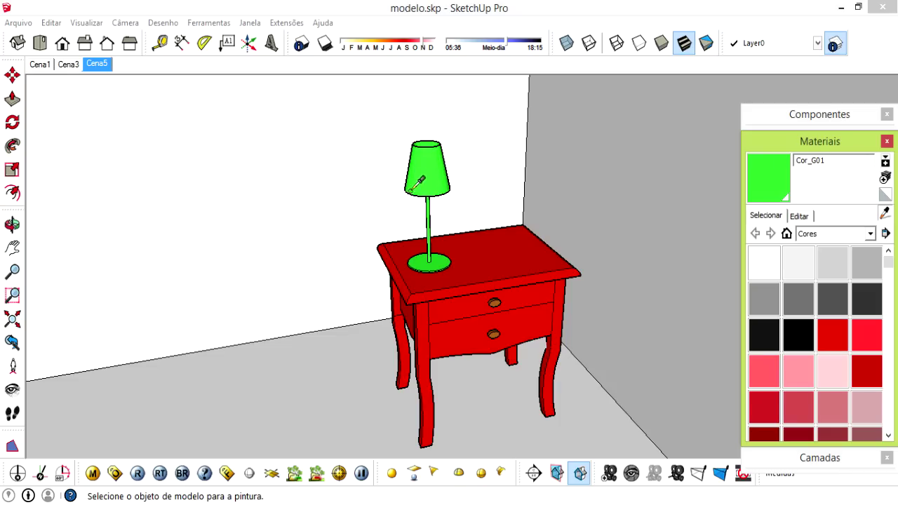
click(813, 143)
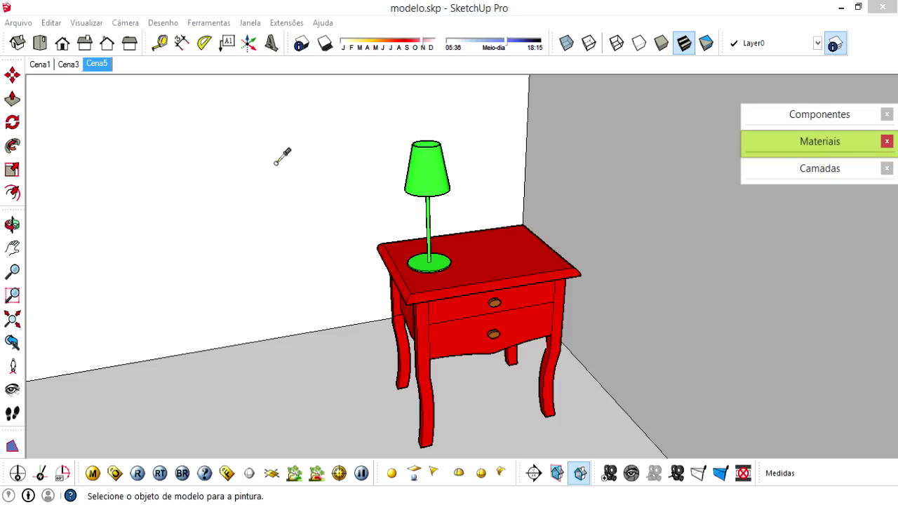
key(space)
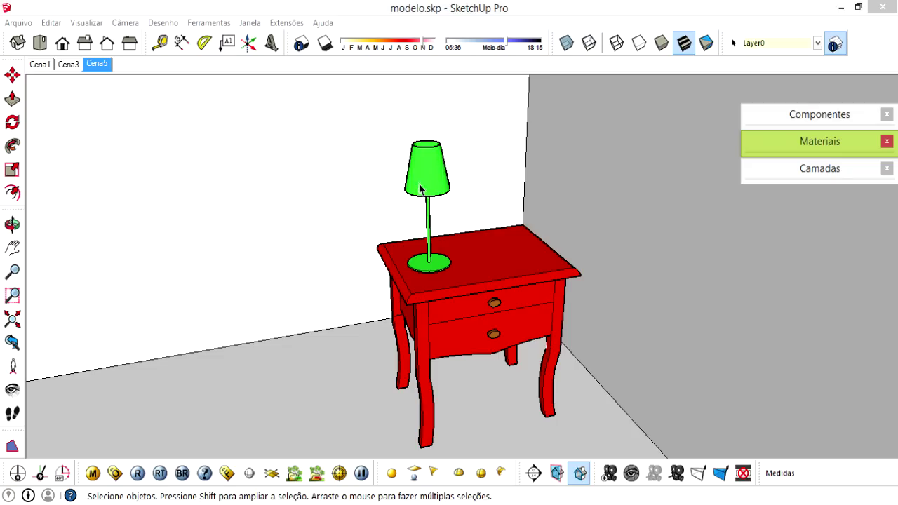
key(b)
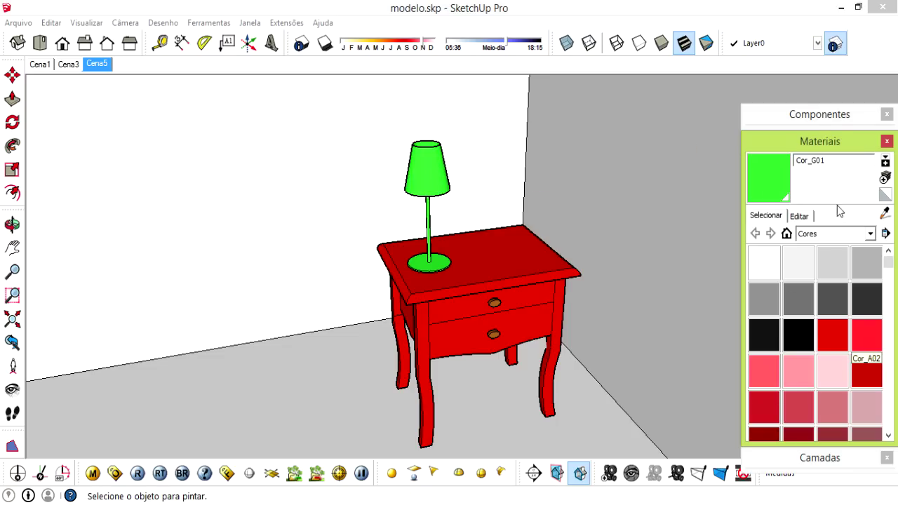
click(429, 162)
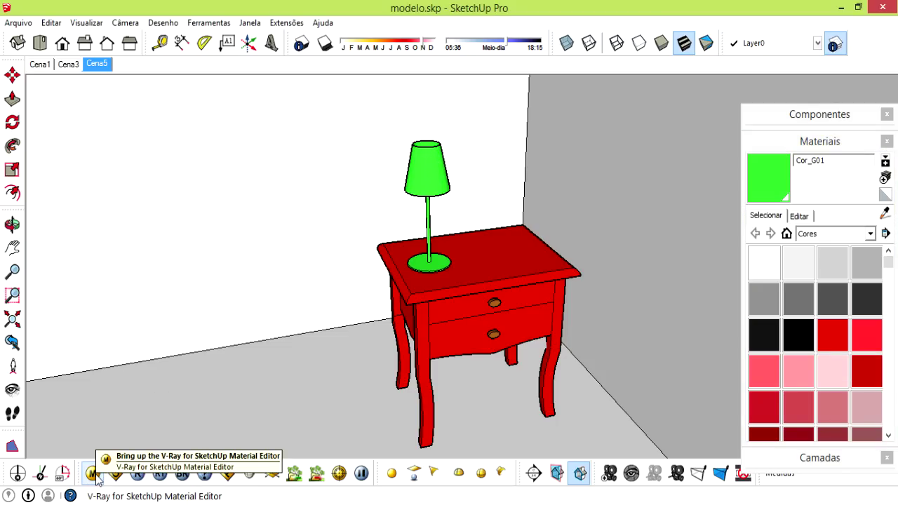
click(94, 474)
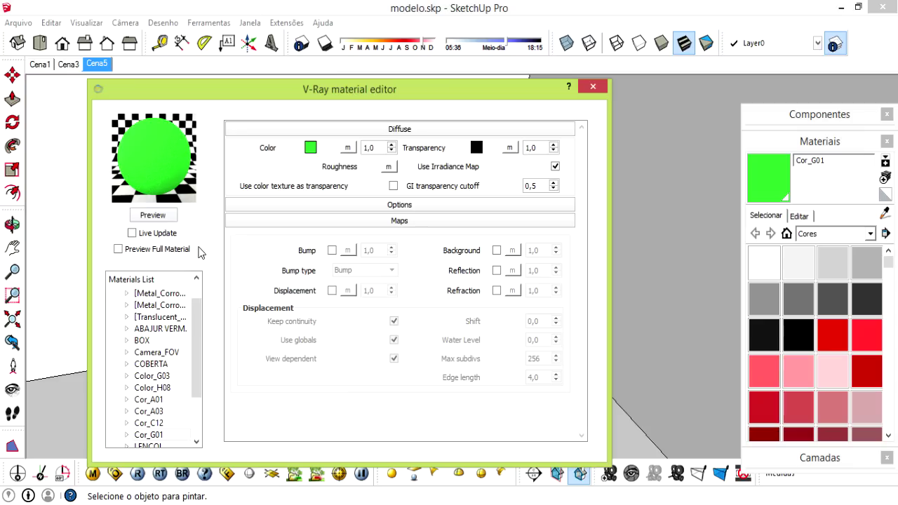
Rename the green Cor_G01 material to Luminária Cima.
drag(197, 320, 197, 342)
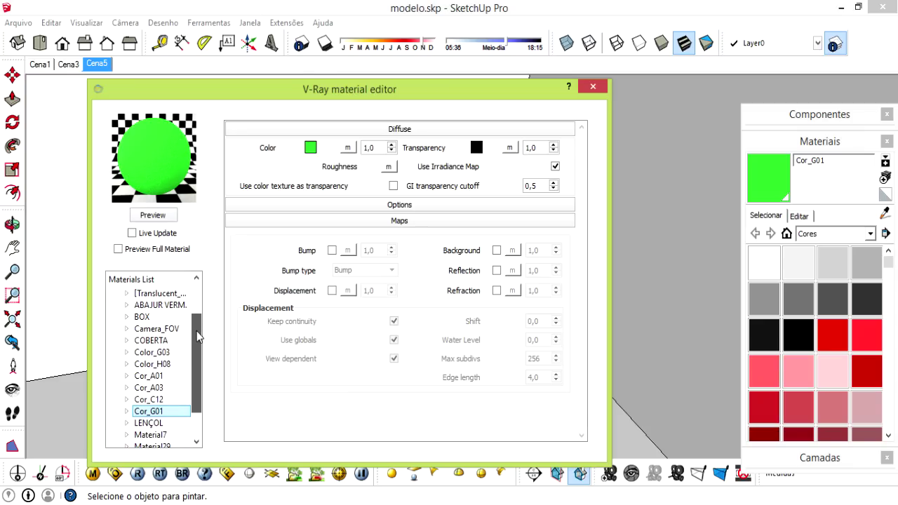
click(838, 166)
drag(837, 166, 741, 172)
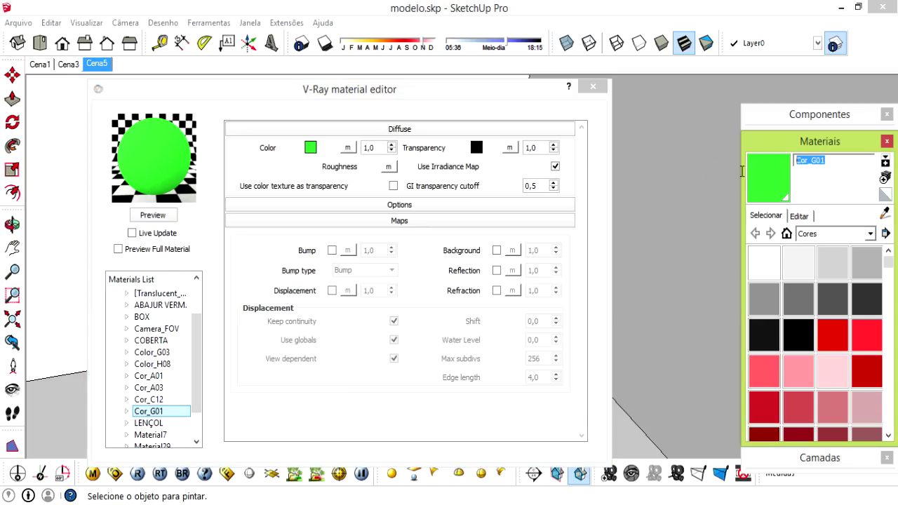
text(Luminária Cima)
click(320, 364)
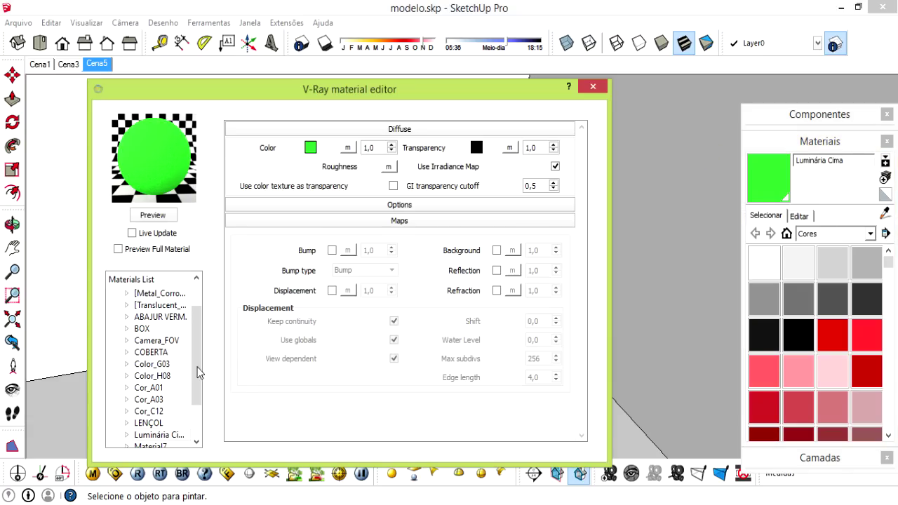
Duplicate Luminária Cima in the V-Ray list and rename the copy Luminária Baixo.
scroll(158, 399, down, 1)
click(158, 399)
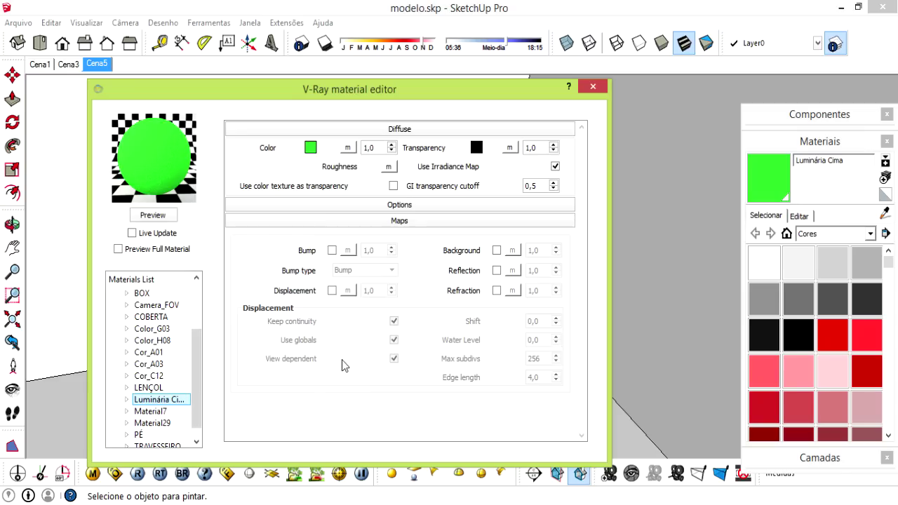
right_click(165, 405)
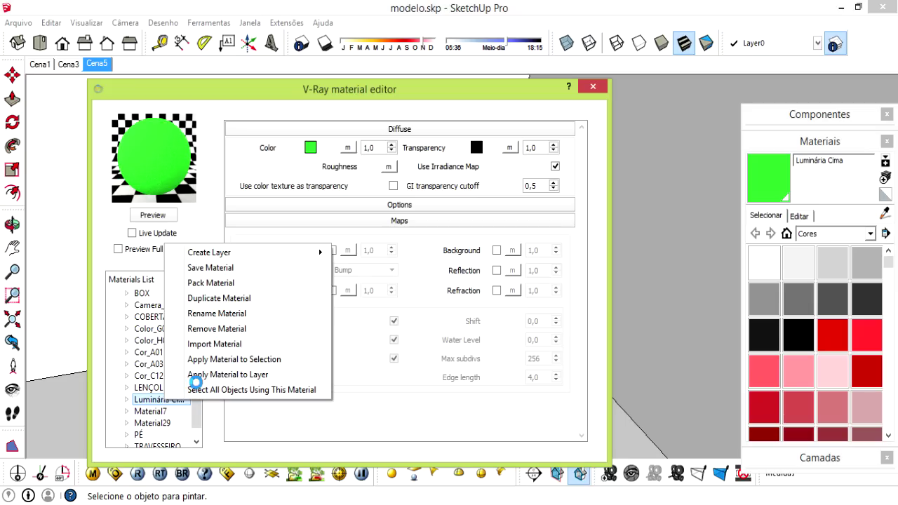
click(218, 298)
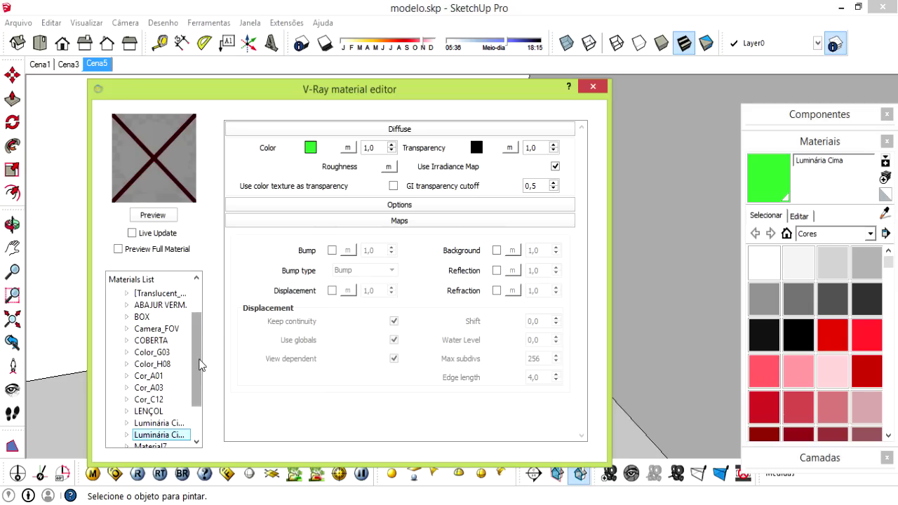
scroll(179, 404, down, 1)
click(177, 399)
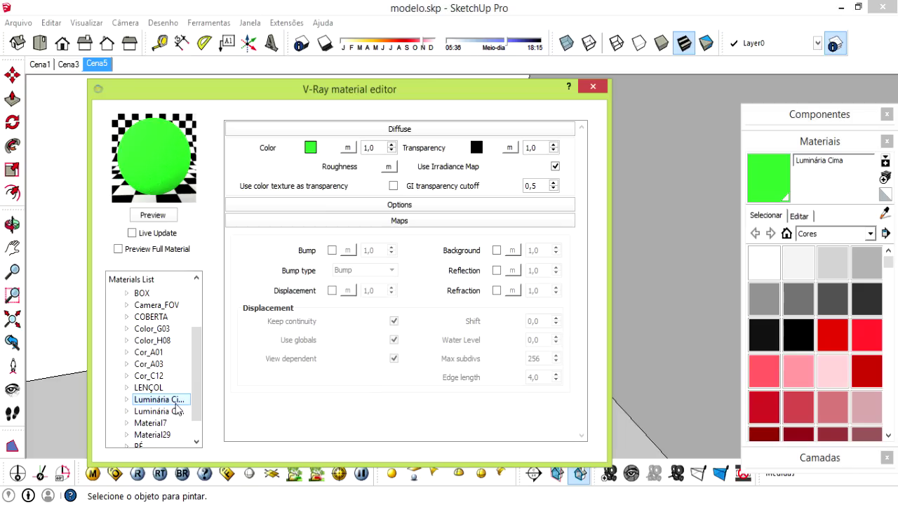
click(174, 413)
right_click(173, 414)
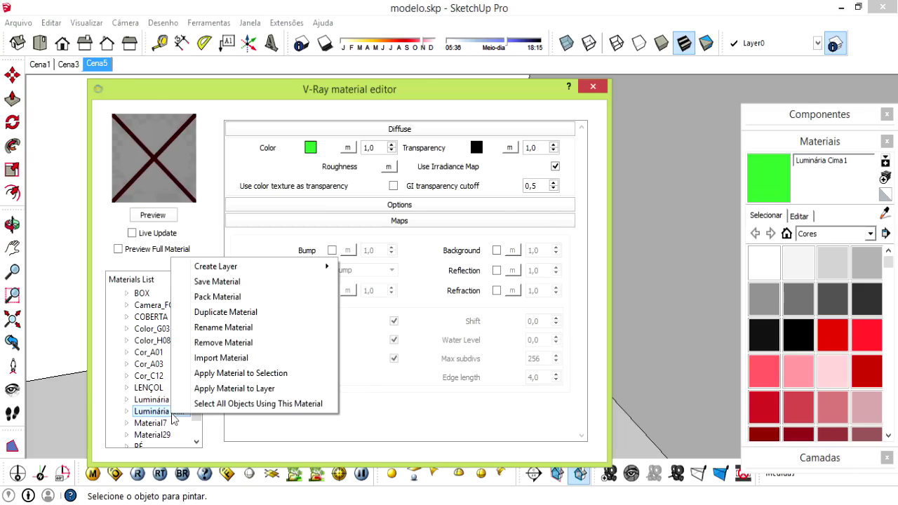
click(223, 328)
click(359, 279)
text(Luminária Baixo)
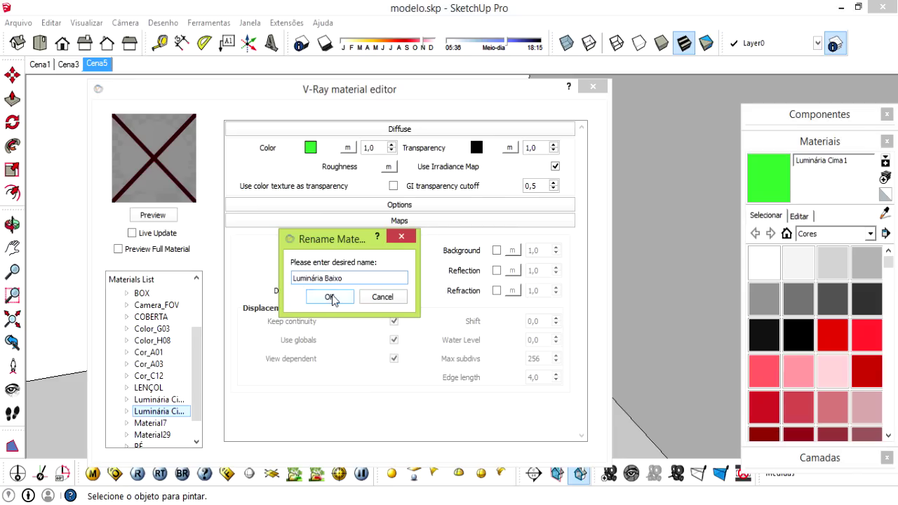
click(329, 297)
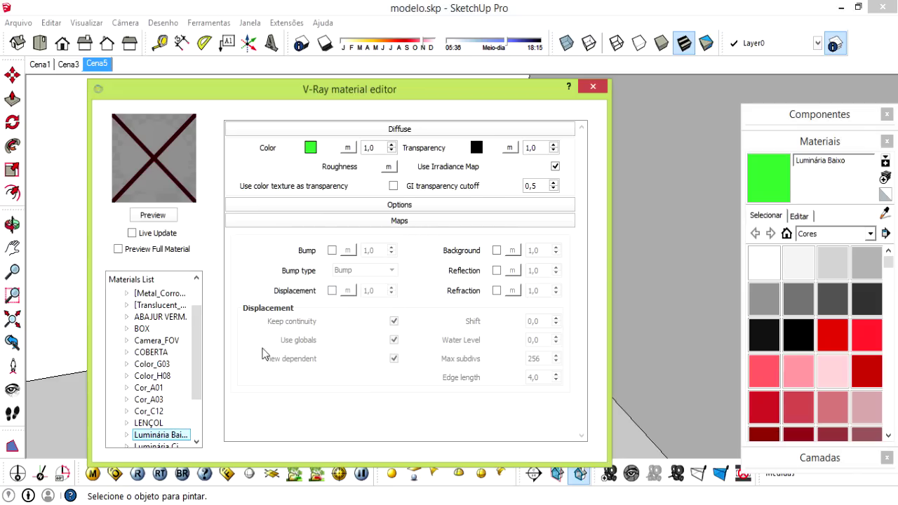
Preview Luminária Baixo, then reselect Luminária Cima and bring up its options.
drag(200, 383, 200, 412)
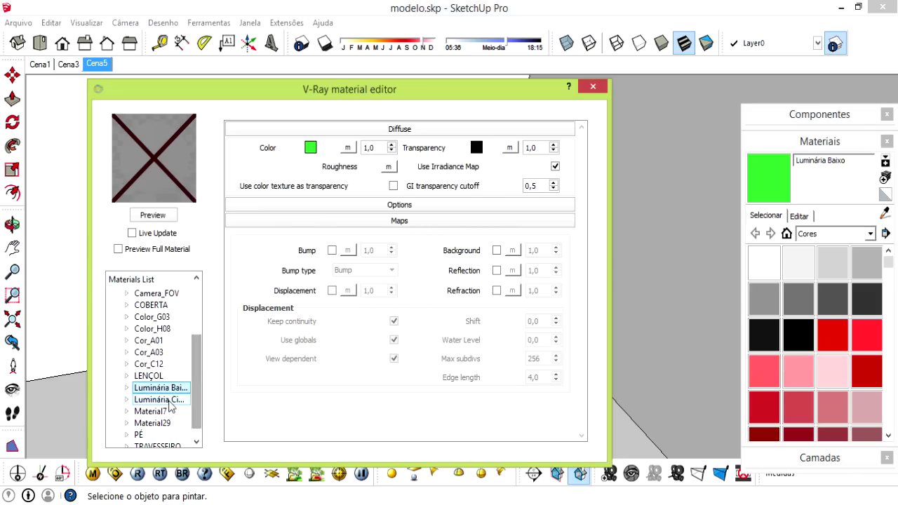
click(158, 399)
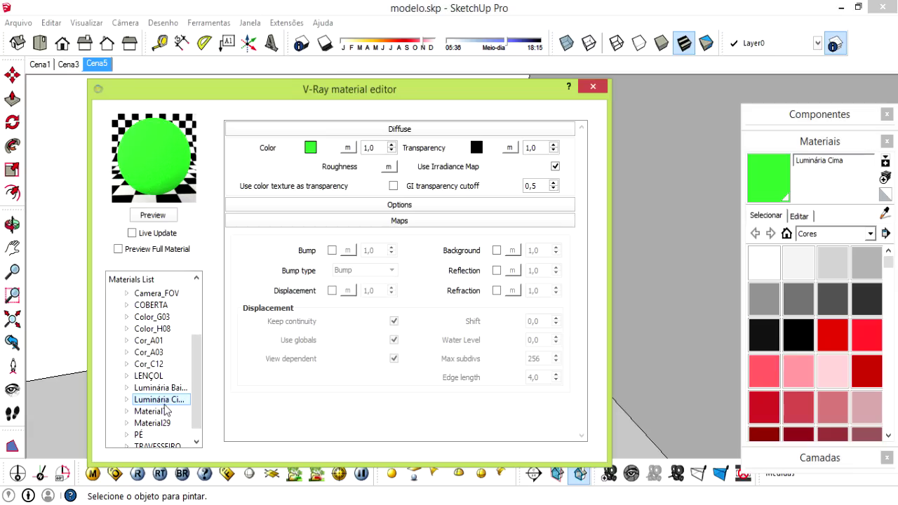
click(150, 390)
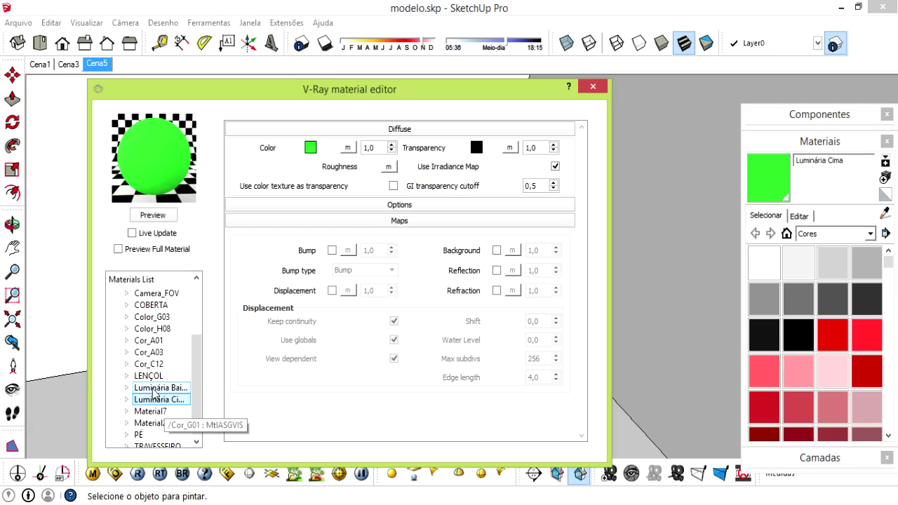
click(145, 215)
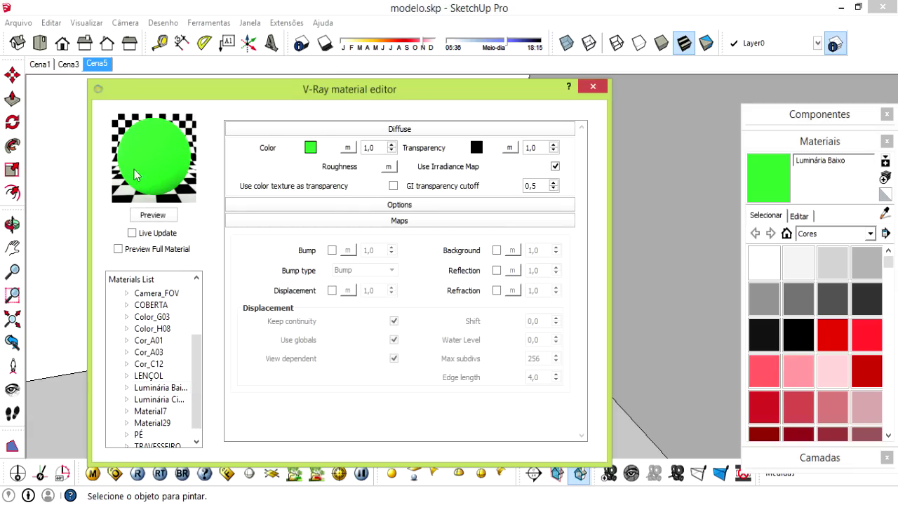
click(165, 402)
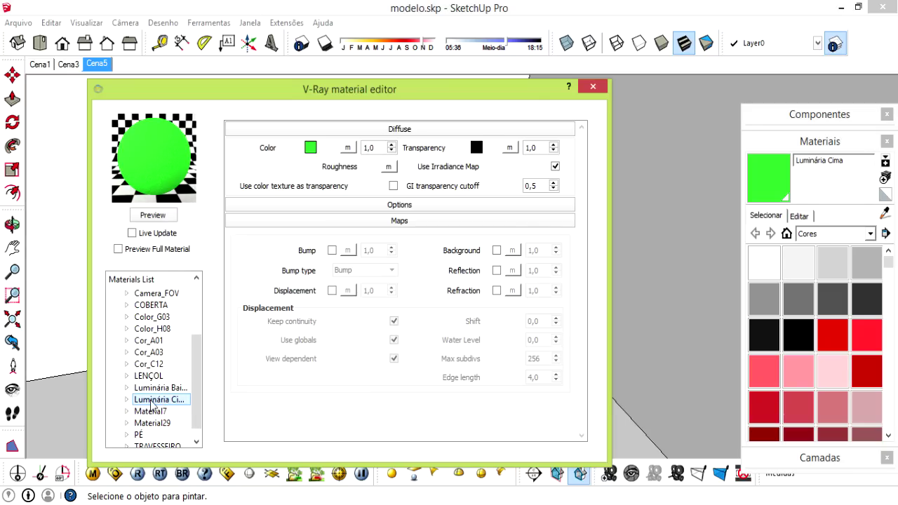
right_click(151, 402)
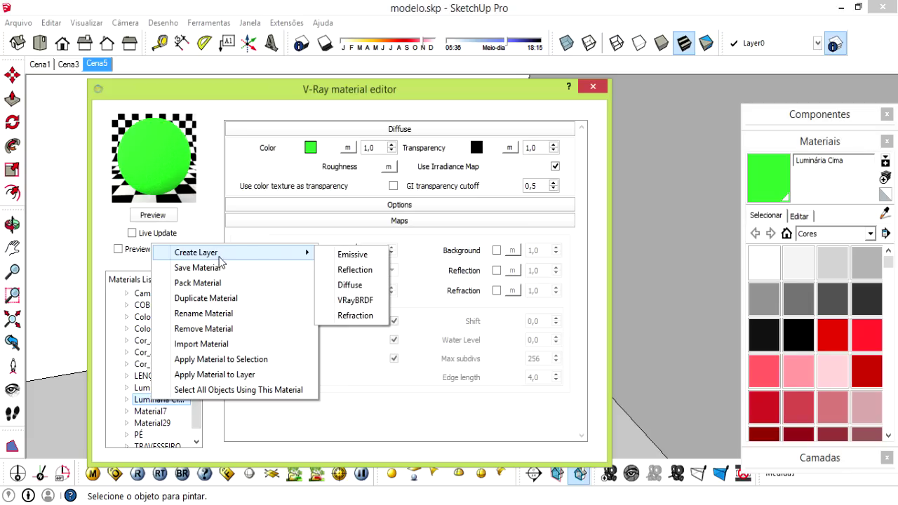
mouse_move(196, 252)
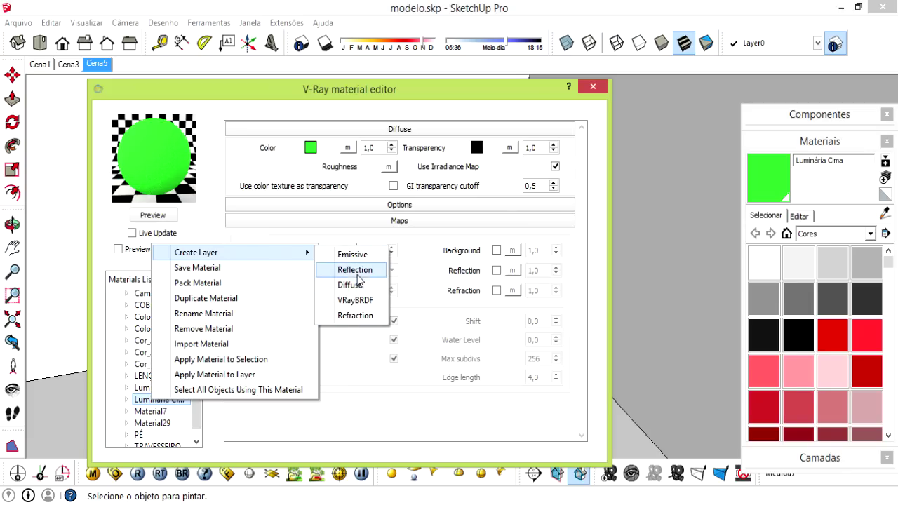
Add a white Emissive layer at multiplier 1,0 to Luminária Cima, preview it, and shift the editor right.
click(353, 255)
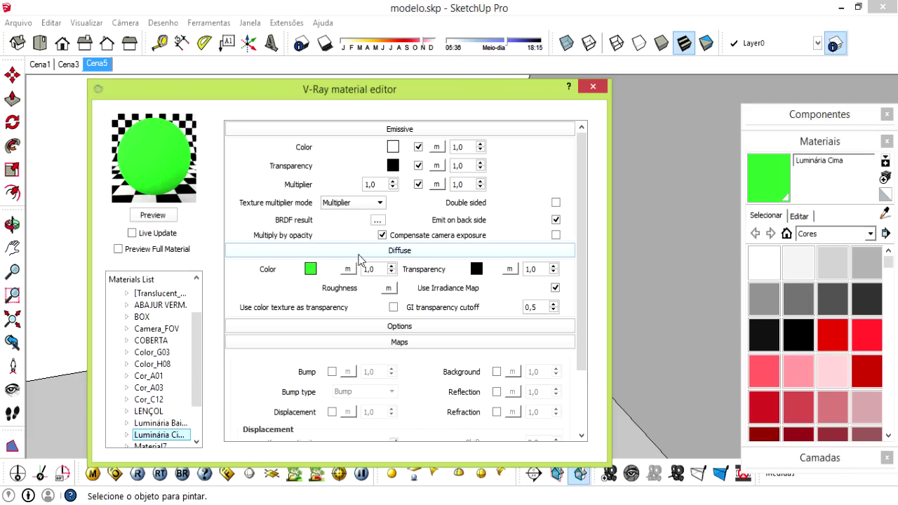
click(159, 216)
click(173, 219)
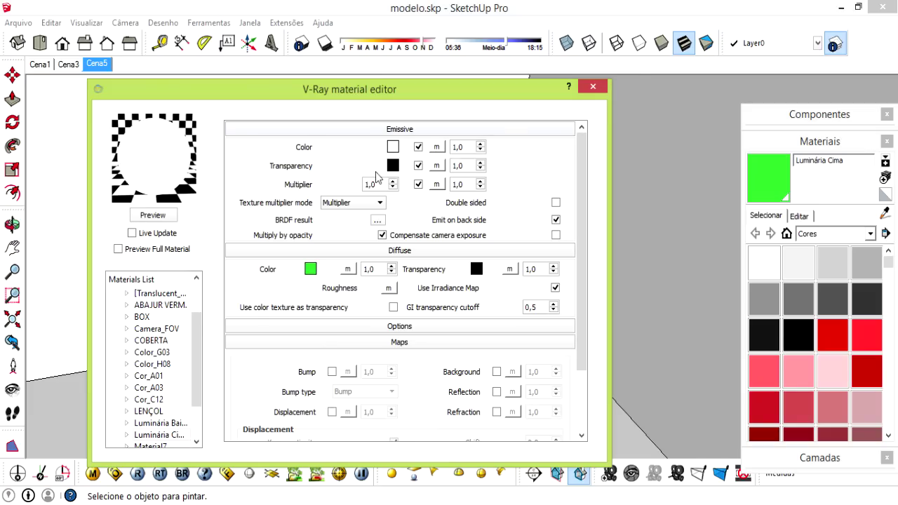
scroll(198, 369, down, 1)
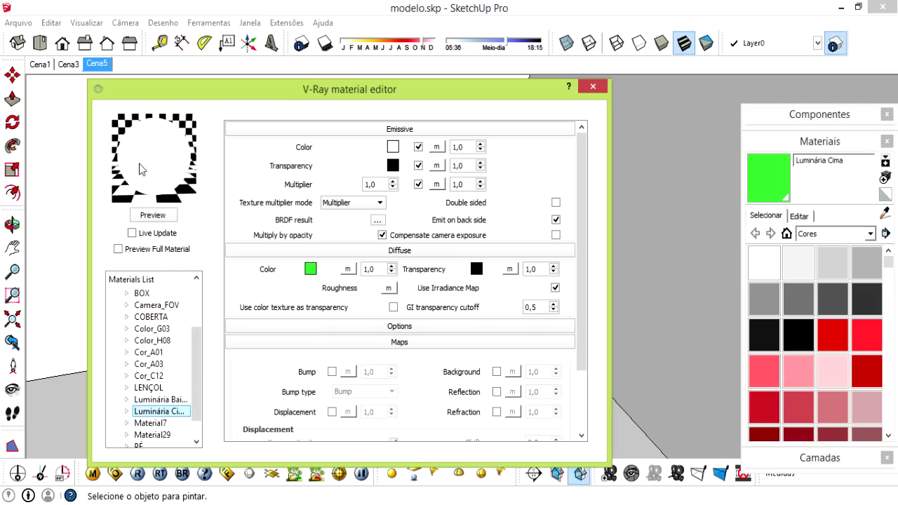
drag(181, 90, 633, 80)
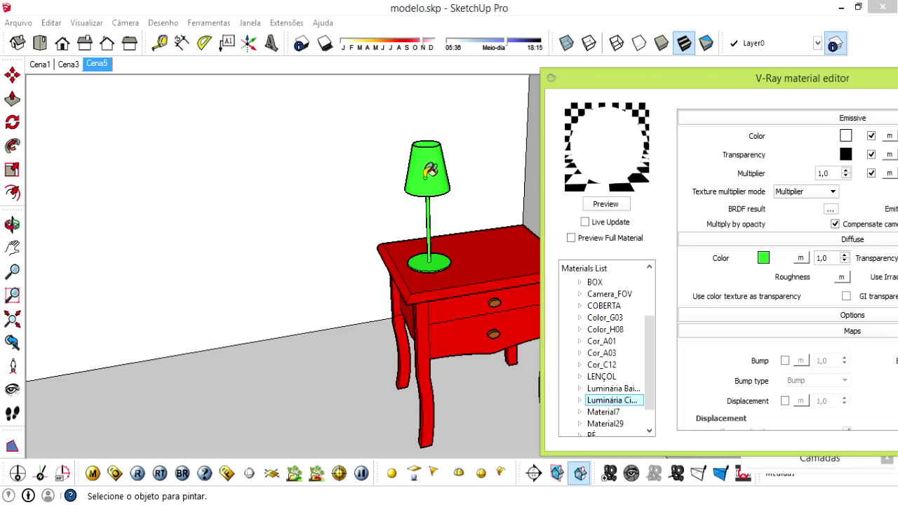
Open the lamp group and its shade group to select the shade faces.
click(612, 400)
middle_drag(426, 170, 426, 181)
key(space)
click(427, 181)
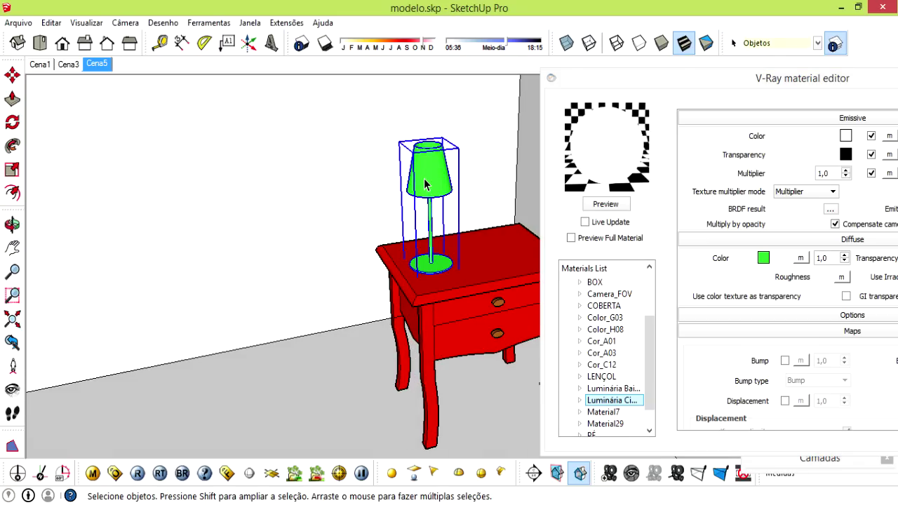
double_click(426, 181)
click(436, 176)
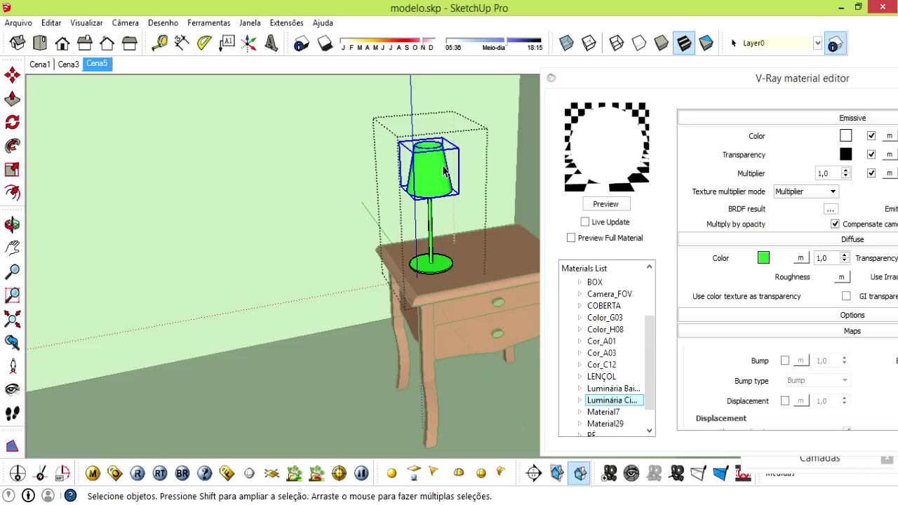
double_click(435, 163)
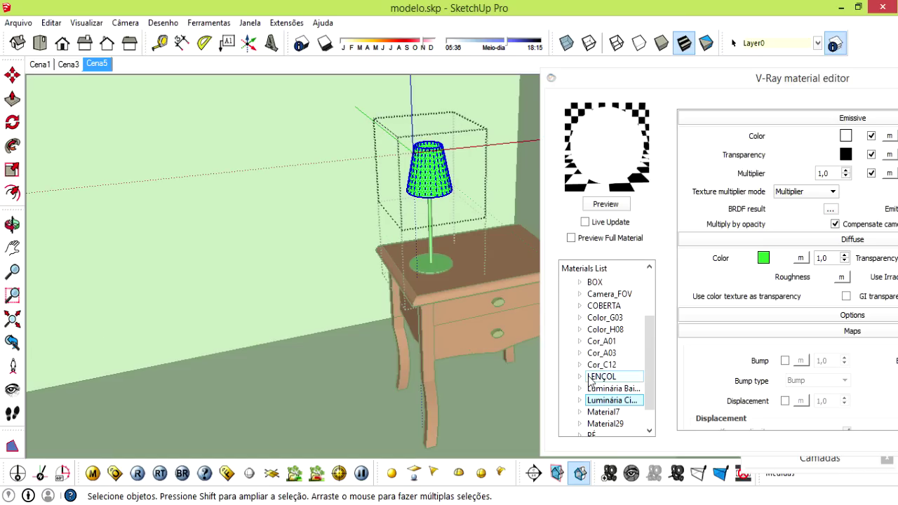
Apply Luminária Cima to the shade, close the material editor, and exit the lamp group.
right_click(619, 404)
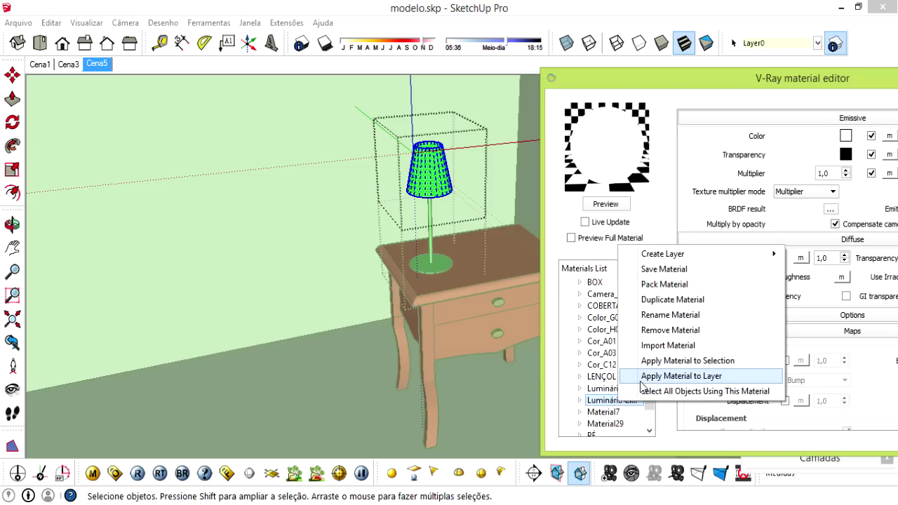
click(693, 367)
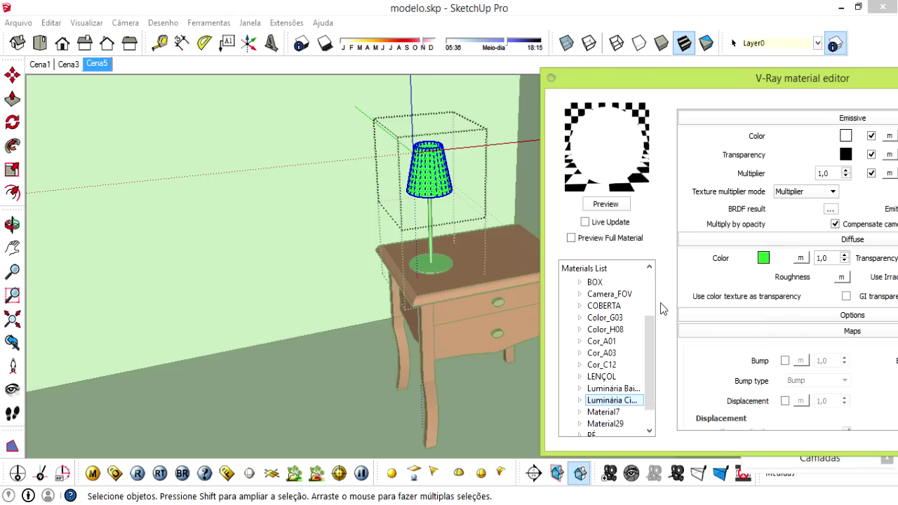
mouse_move(702, 82)
mouse_down()
mouse_move(239, 59)
mouse_move(165, 78)
mouse_move(214, 224)
mouse_move(173, 81)
mouse_up()
drag(209, 106, 267, 207)
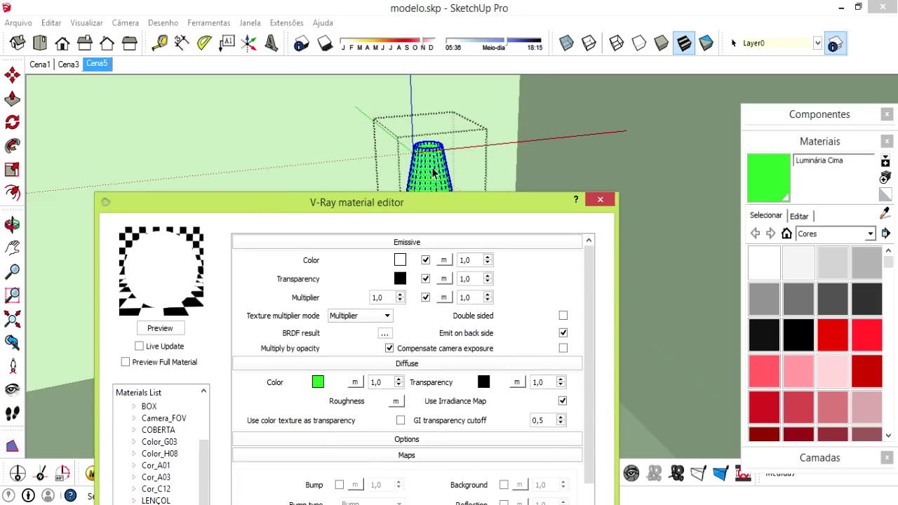
mouse_move(407, 195)
mouse_down()
mouse_move(408, 178)
mouse_move(351, 177)
mouse_move(352, 167)
mouse_up()
click(601, 160)
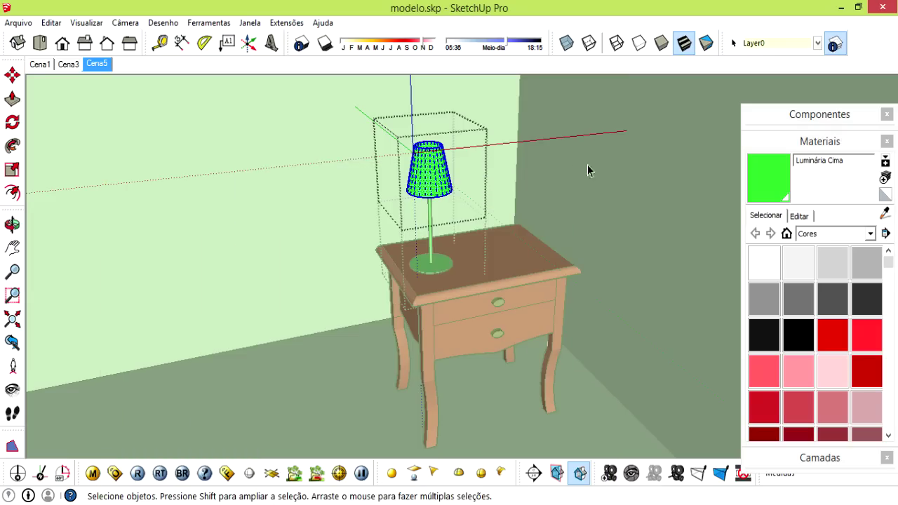
right_click(571, 169)
click(596, 180)
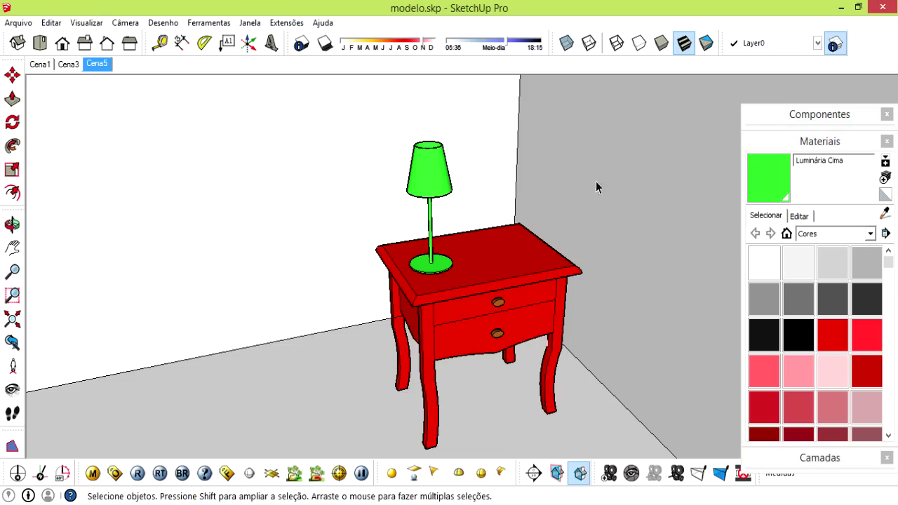
Sample the lamp base material, then open the lamp group and select its stem and base.
click(885, 213)
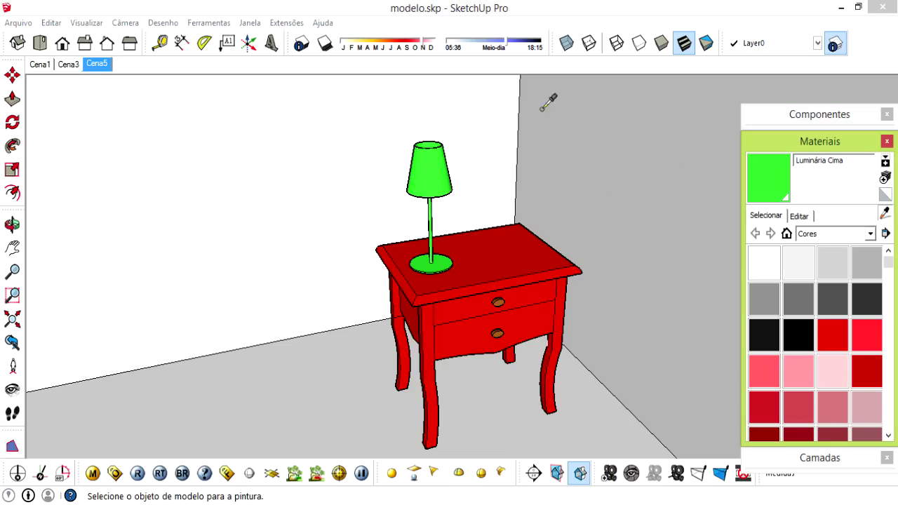
click(435, 264)
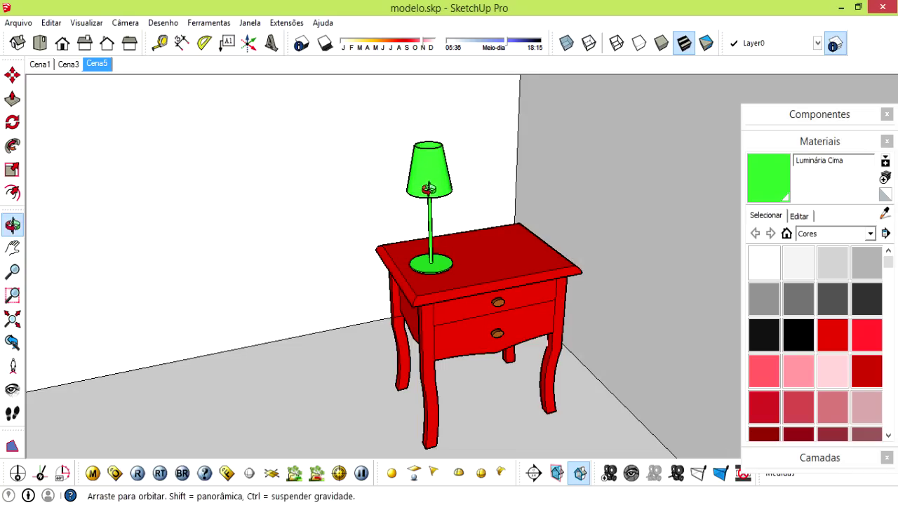
middle_drag(429, 176, 438, 201)
key(space)
click(433, 224)
double_click(433, 231)
click(433, 233)
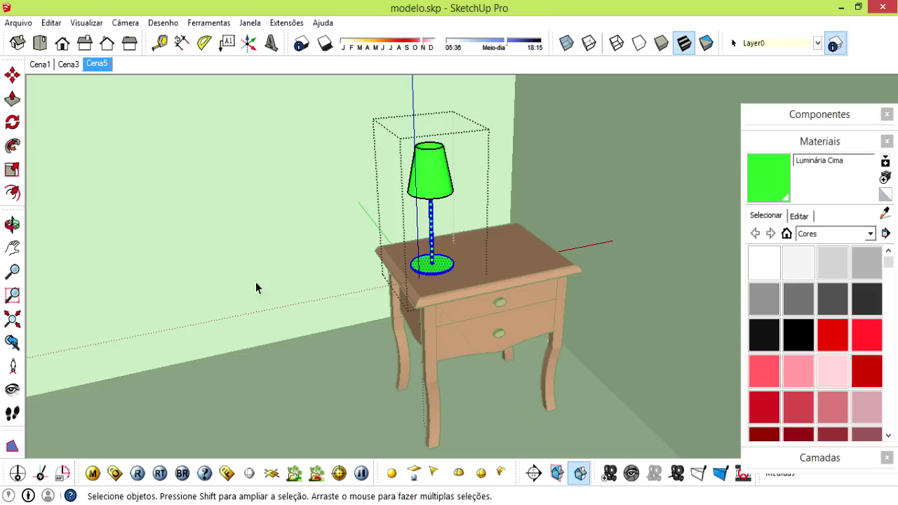
Apply the Luminária Baixo V-Ray material to the selected stem and base.
click(92, 474)
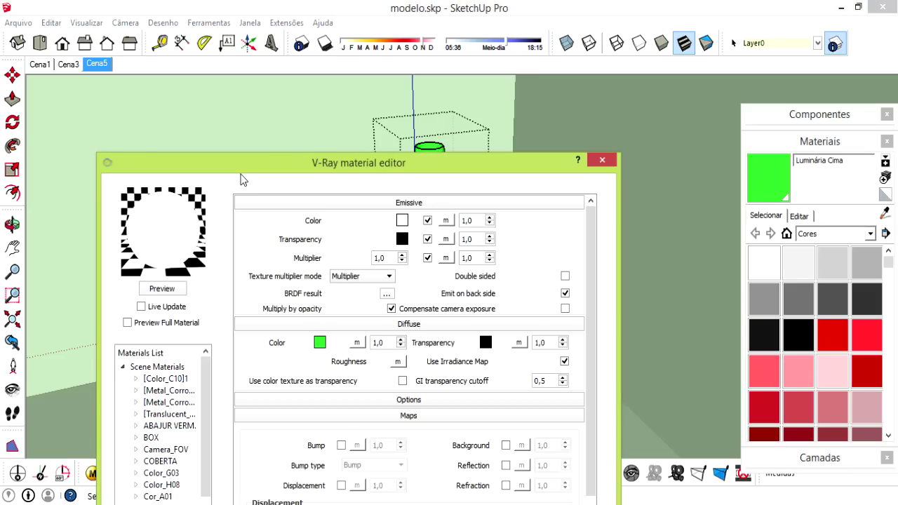
drag(270, 165, 616, 72)
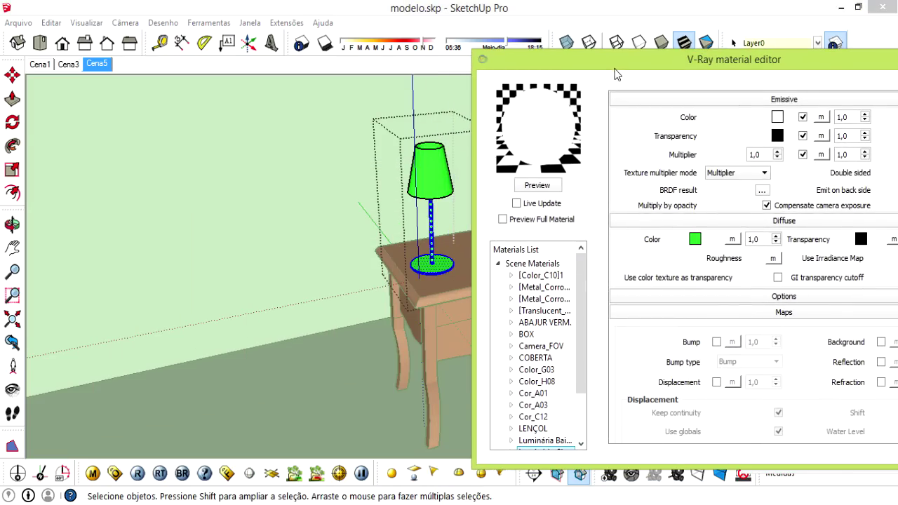
scroll(533, 351, down, 1)
scroll(519, 378, down, 1)
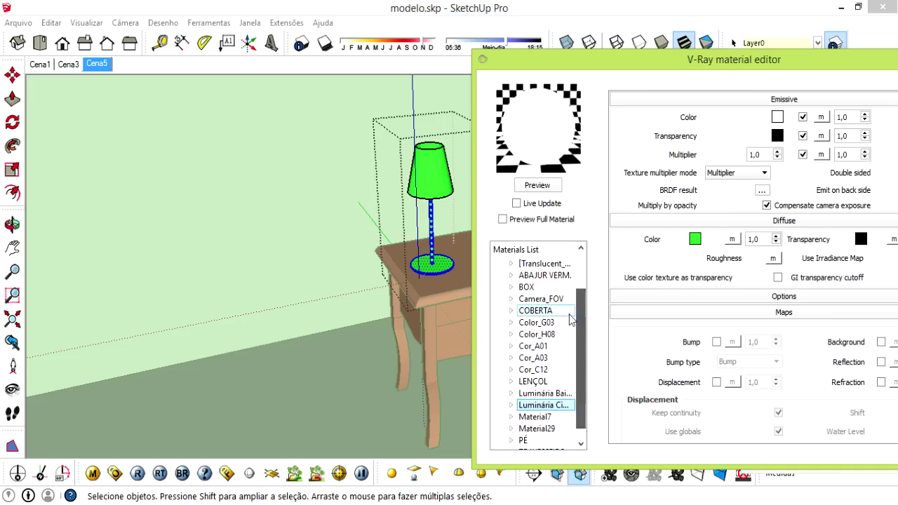
click(531, 395)
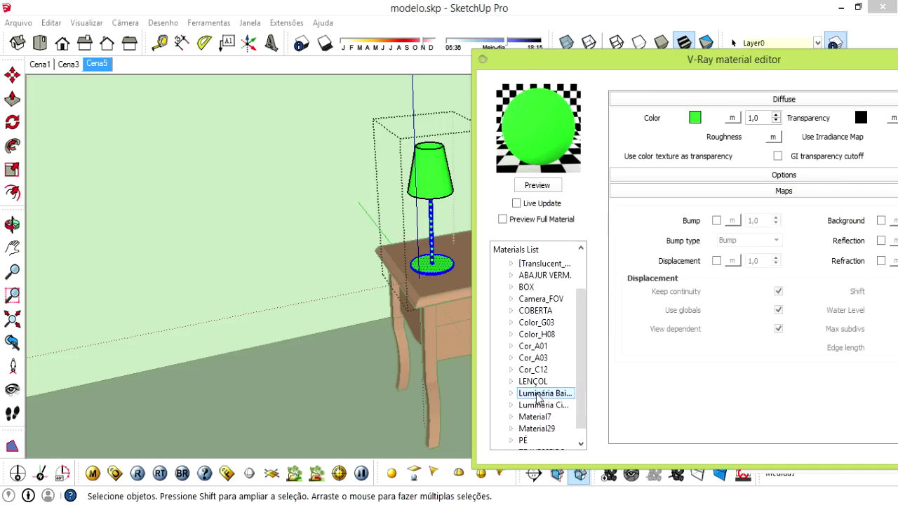
right_click(538, 398)
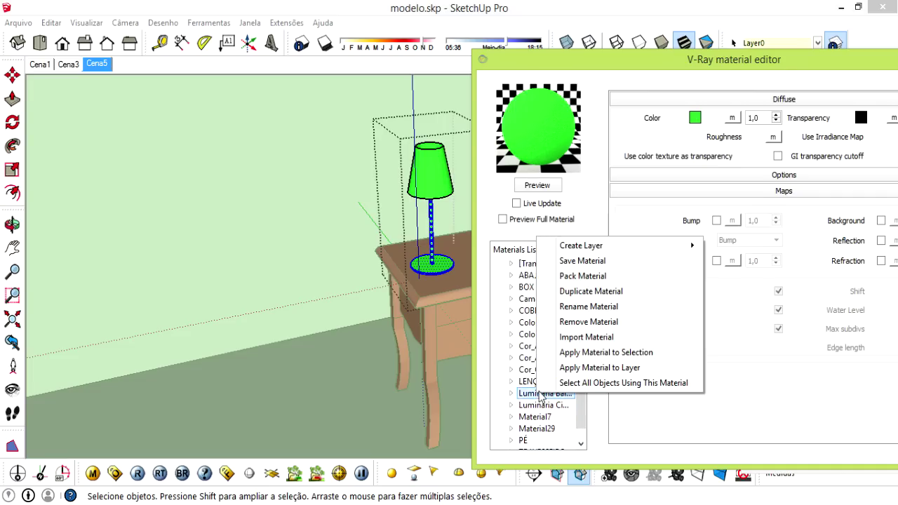
click(653, 355)
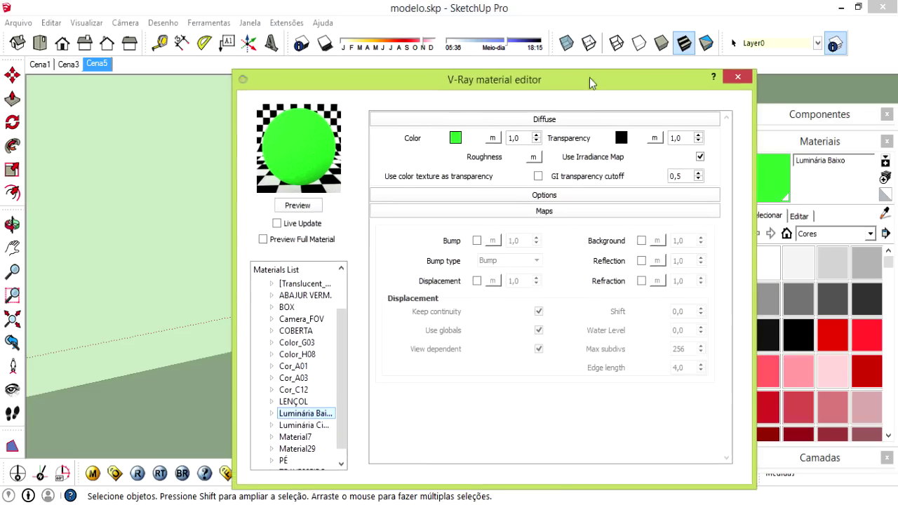
Close the V-Ray material editor and leave the lamp group.
drag(607, 91, 438, 66)
click(569, 61)
right_click(547, 186)
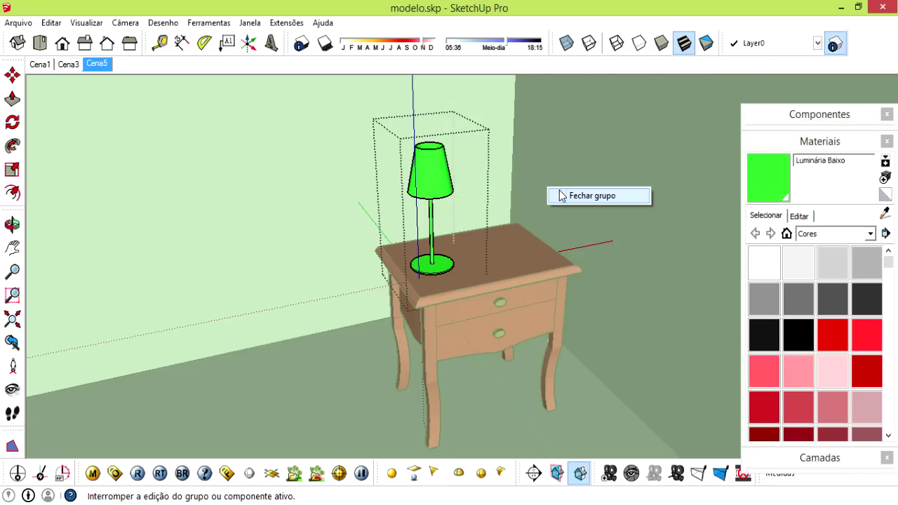
click(582, 192)
click(884, 214)
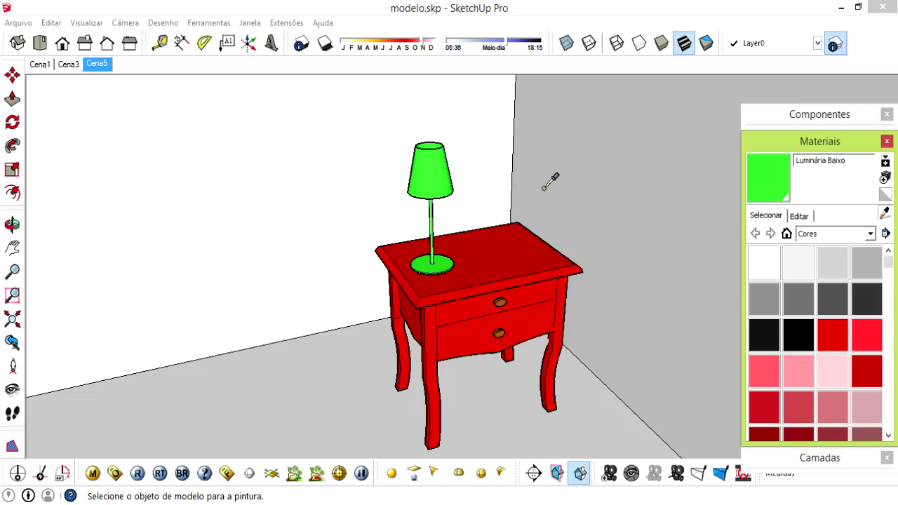
Sample the lampshade and stem materials, then render a test showing the shade still pale.
click(430, 169)
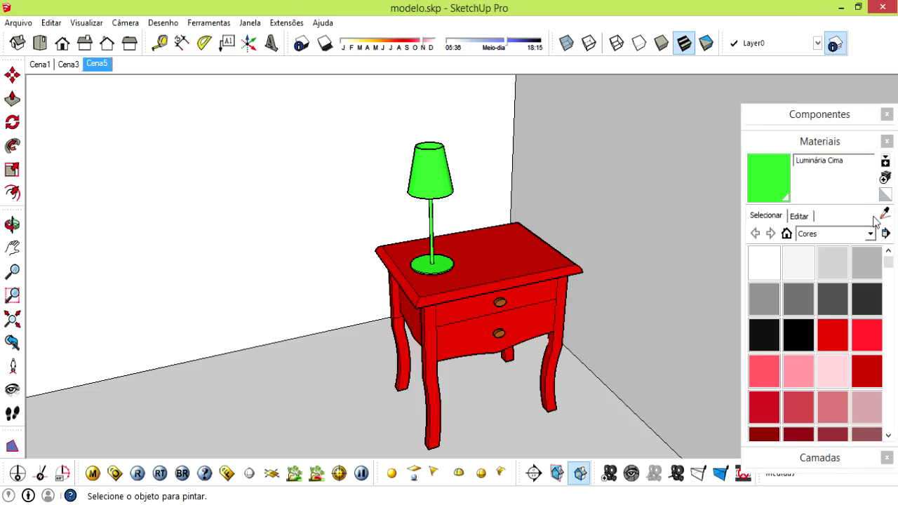
click(884, 214)
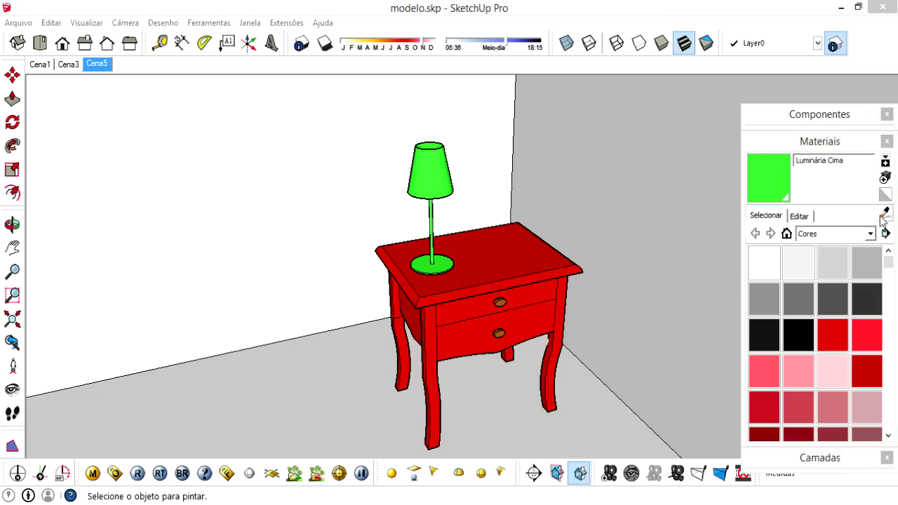
click(435, 267)
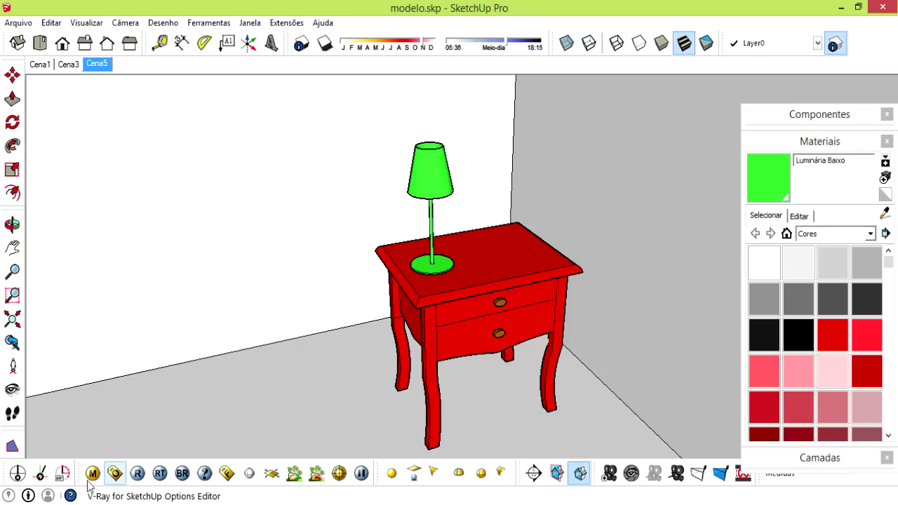
click(138, 473)
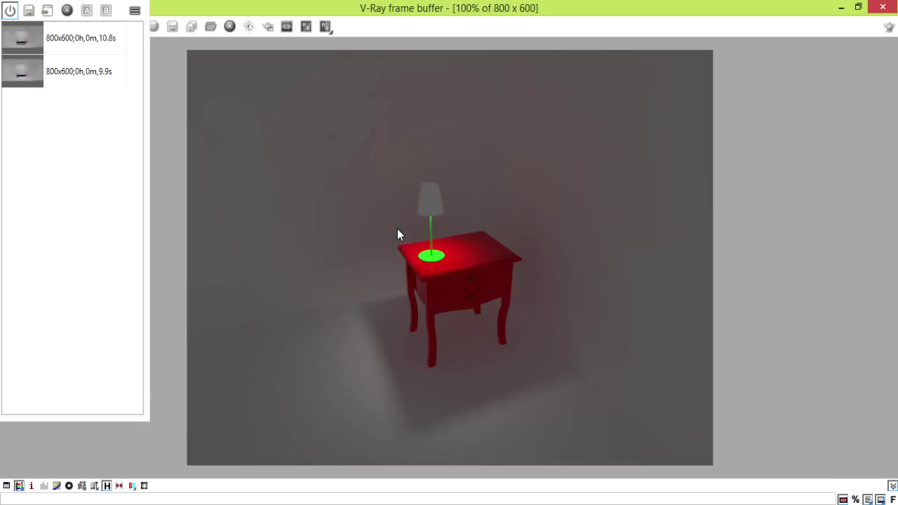
double_click(727, 9)
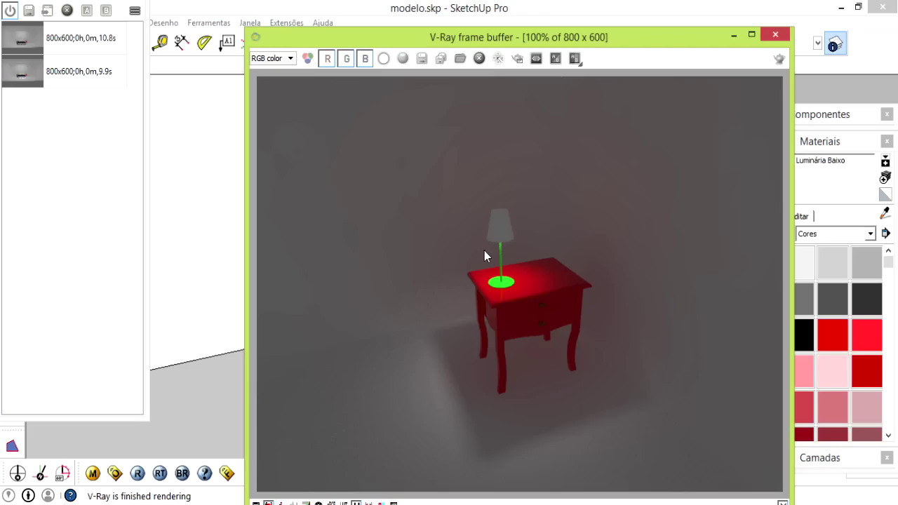
click(774, 34)
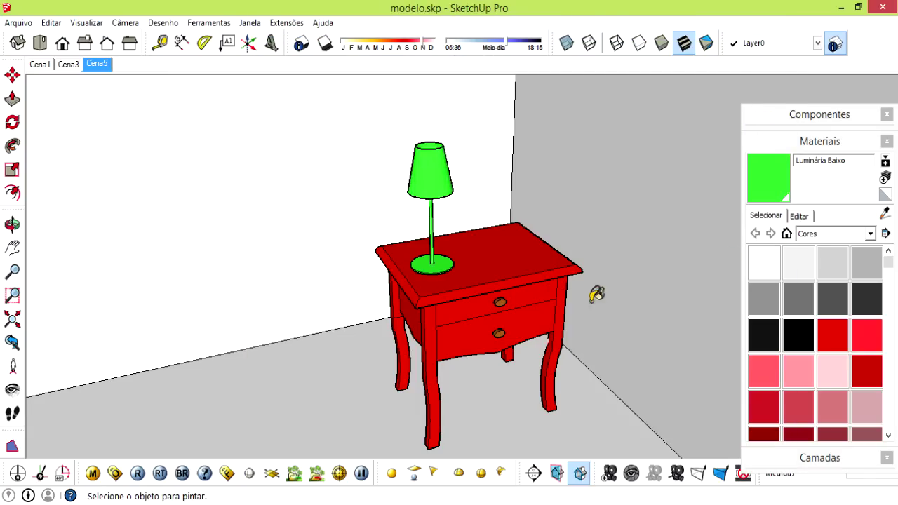
Sample the lampshade again and open the V-Ray material editor on Luminária Cima.
click(884, 213)
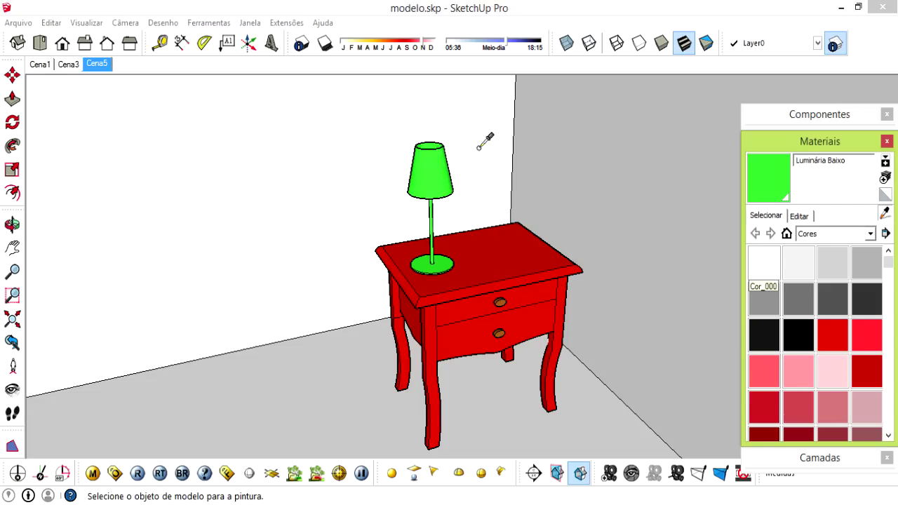
click(428, 174)
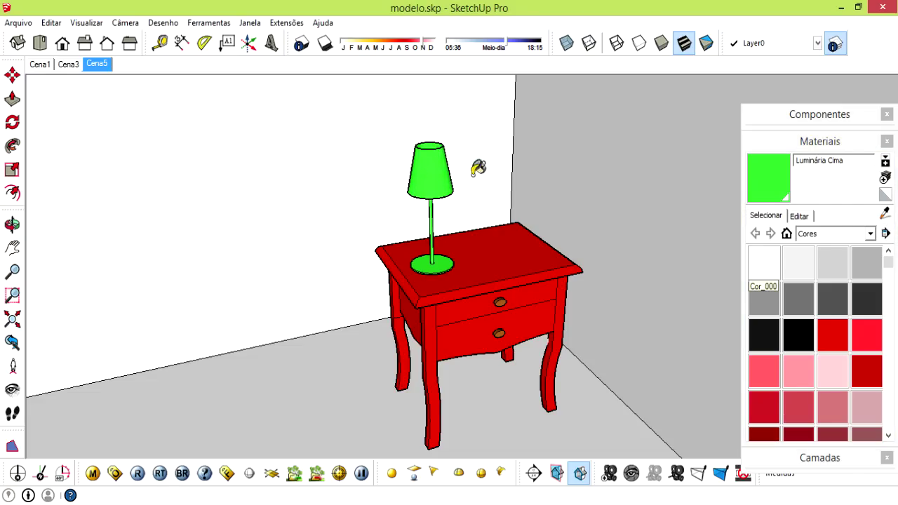
click(92, 474)
drag(274, 63, 397, 61)
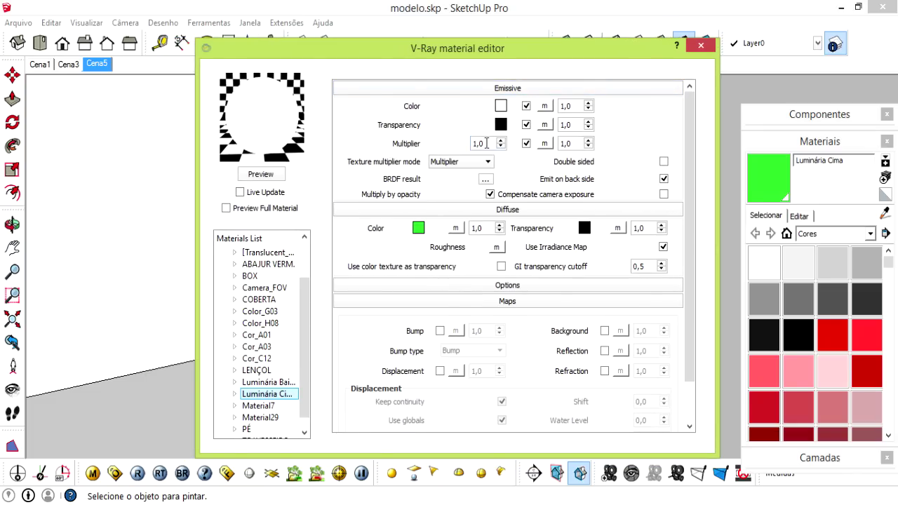
Set the Luminária Cima emissive multiplier to 20.
drag(484, 143, 434, 148)
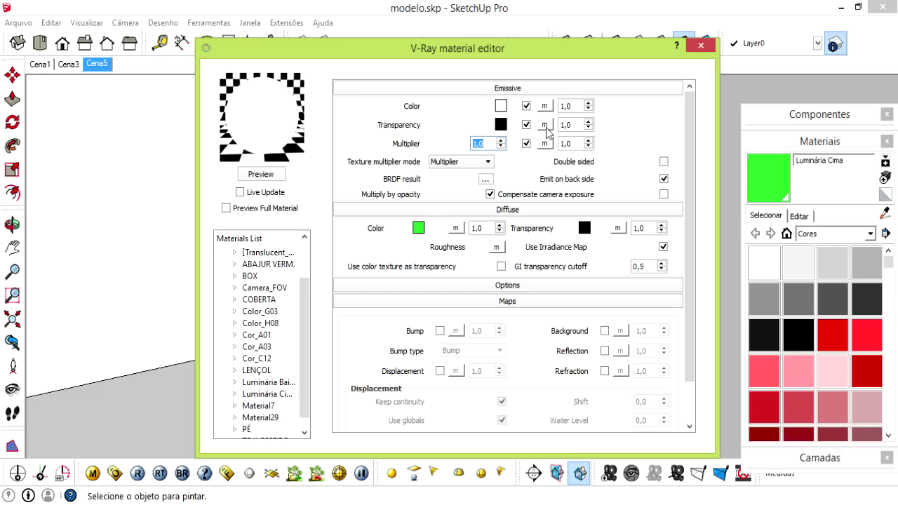
text(20)
click(267, 179)
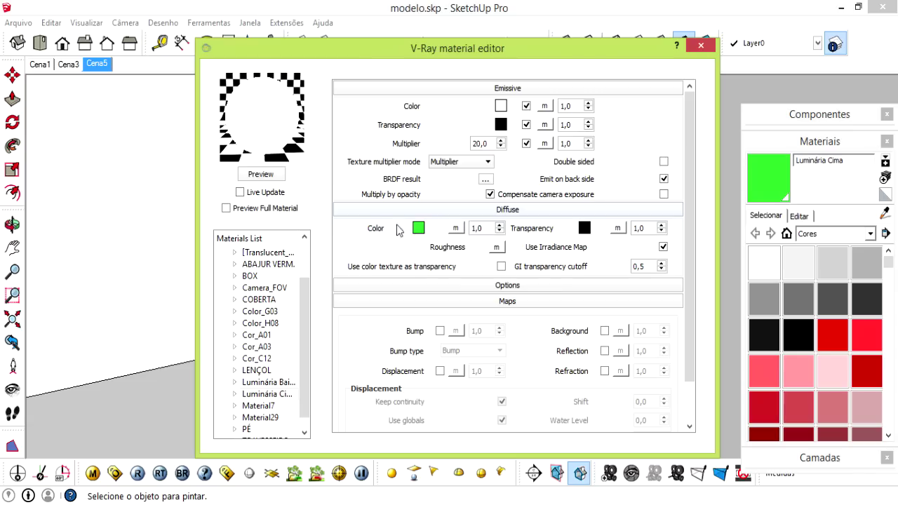
mouse_move(385, 49)
mouse_down()
mouse_move(699, 51)
mouse_move(512, 77)
mouse_move(312, 44)
mouse_up()
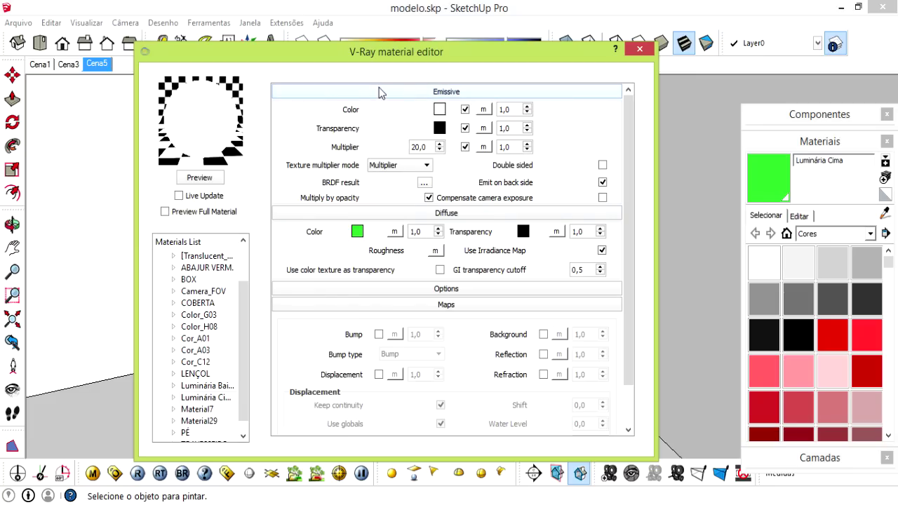
Make the emissive colour green (R50 G255 B50), refresh the preview and close the editor.
click(439, 110)
drag(429, 122, 421, 84)
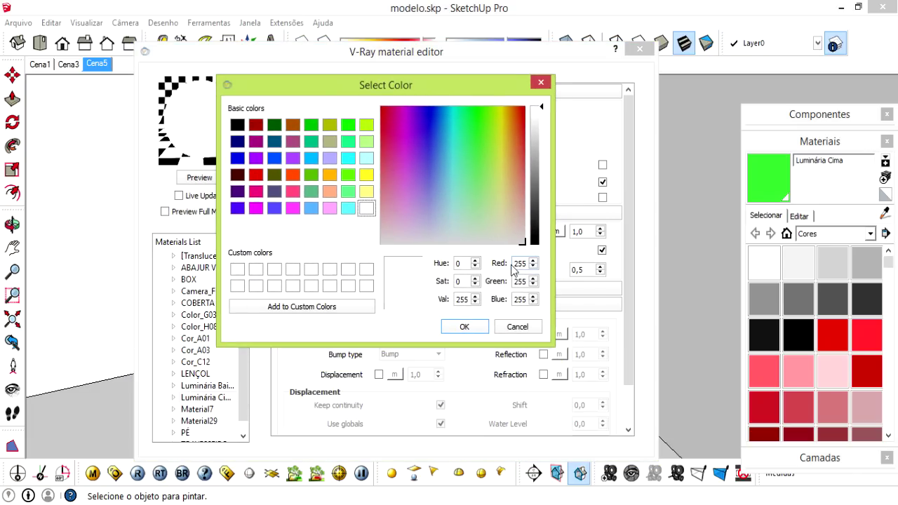
double_click(520, 263)
text(50)
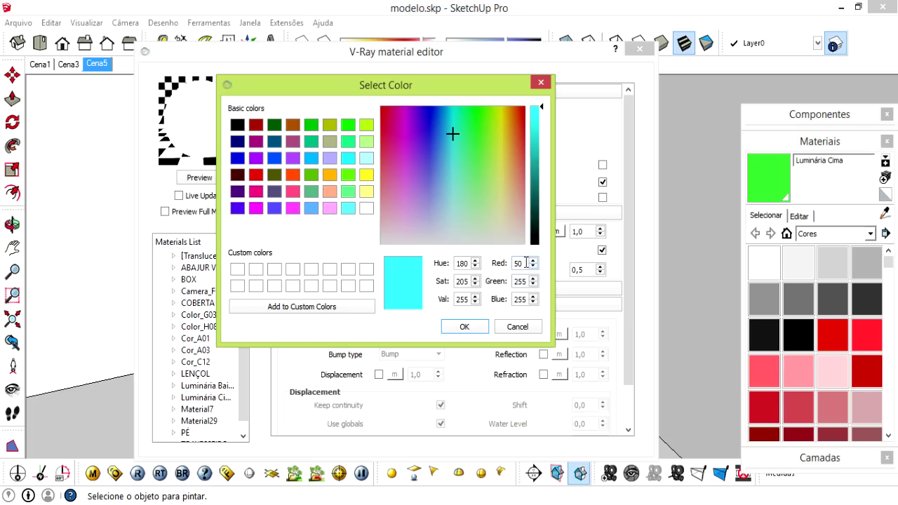
double_click(521, 299)
text(50)
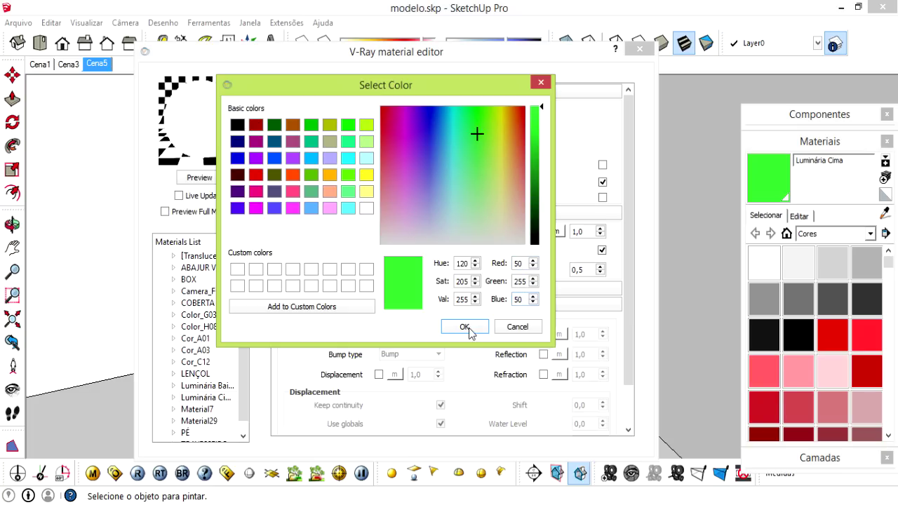
click(464, 327)
click(202, 179)
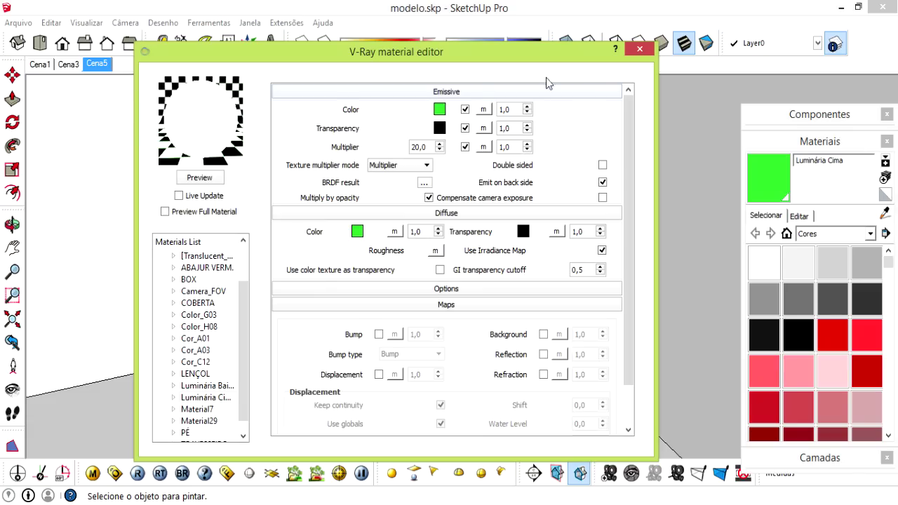
click(638, 49)
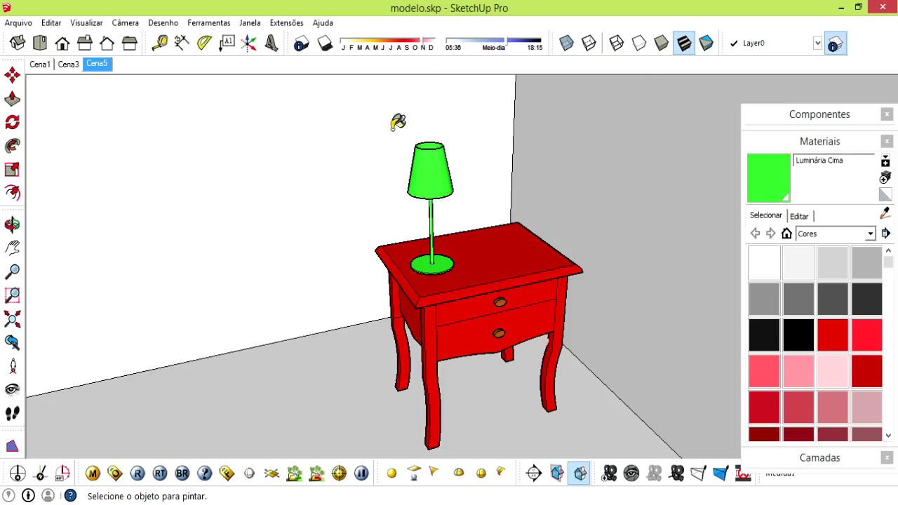
Run a test render of the current lamp and close the render windows.
click(139, 474)
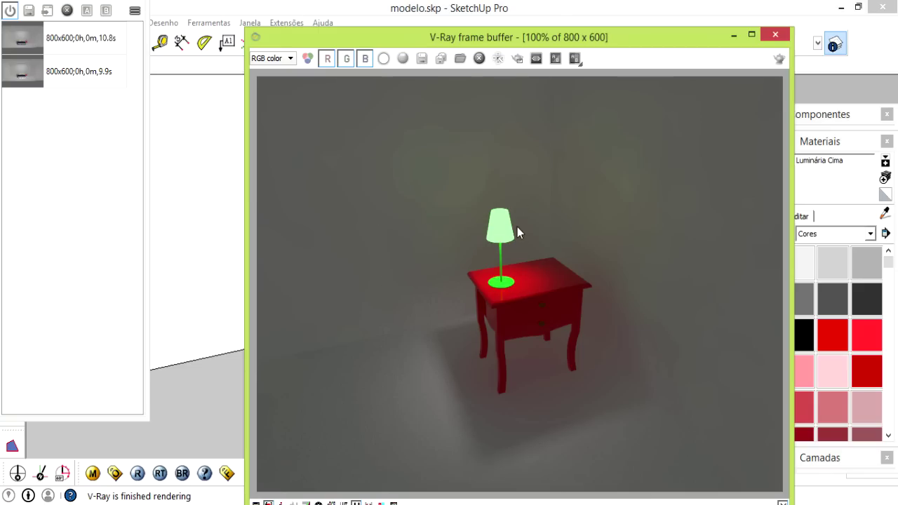
click(775, 35)
click(884, 213)
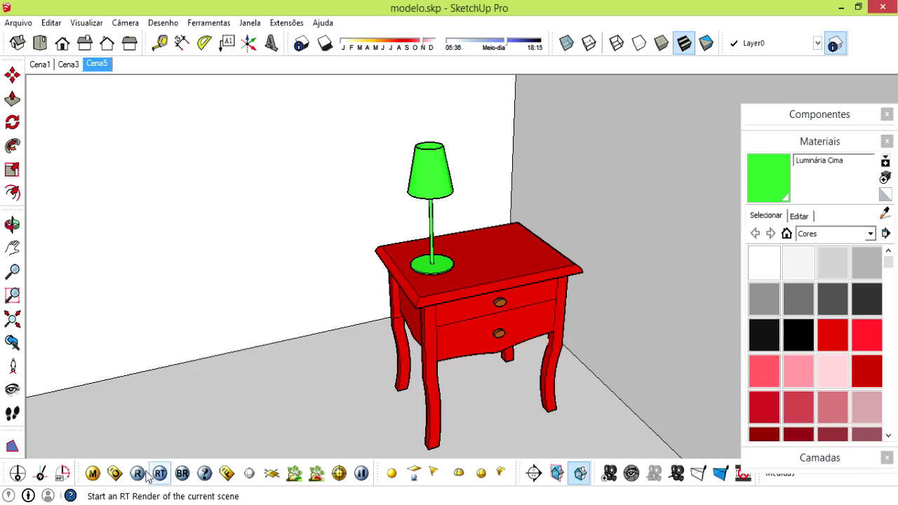
Lower the lampshade's emissive multiplier to 10 in the V-Ray material settings.
click(93, 474)
drag(416, 147, 410, 149)
text(1)
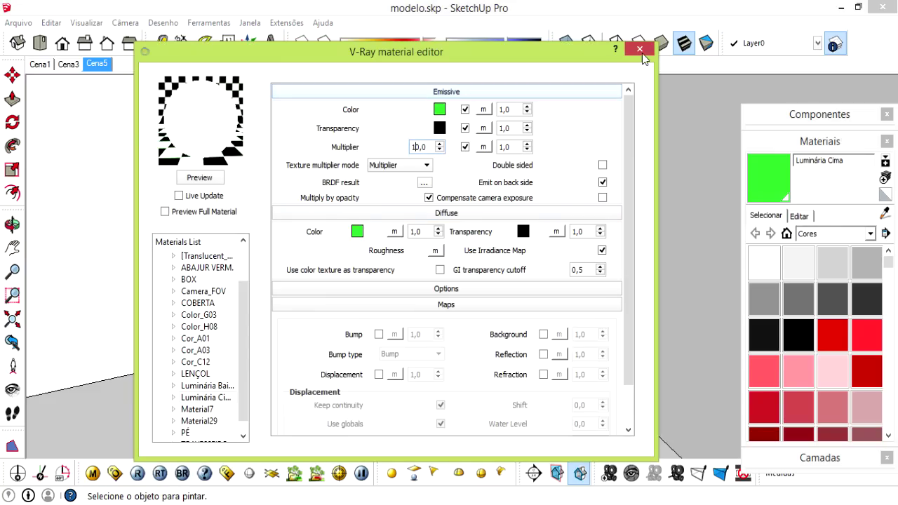
click(639, 49)
Render the scene, compare it against the 1.jpg reference image, then close the render.
click(137, 473)
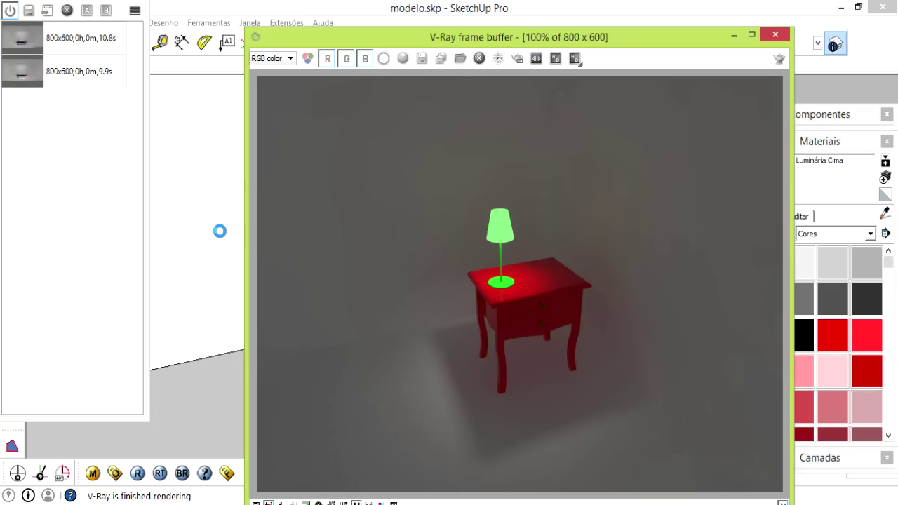
click(596, 502)
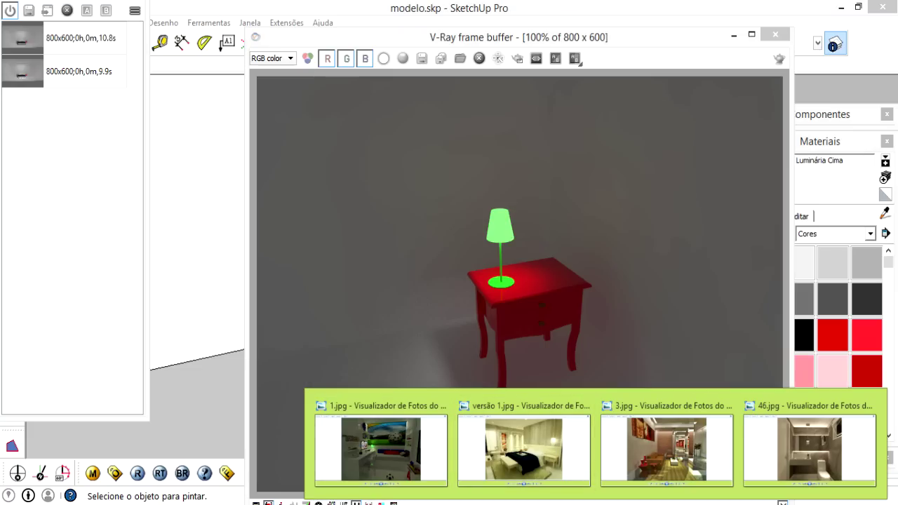
click(391, 456)
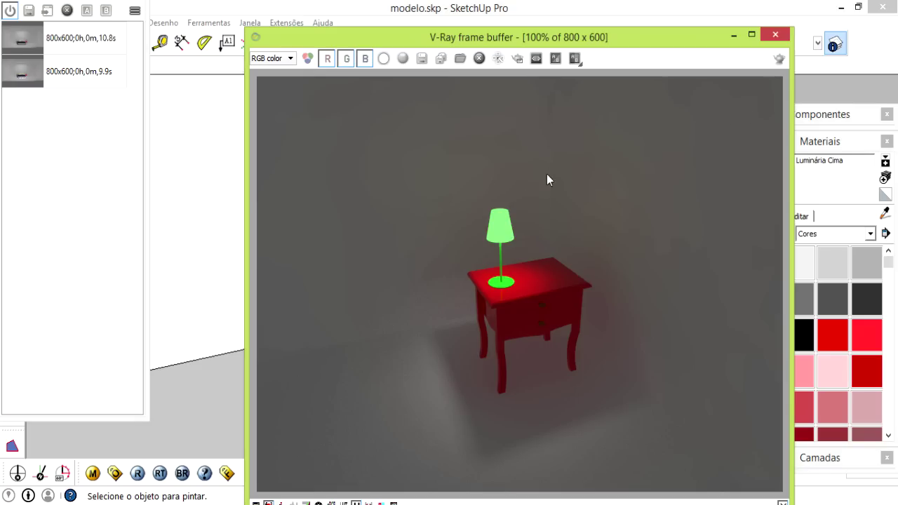
click(772, 36)
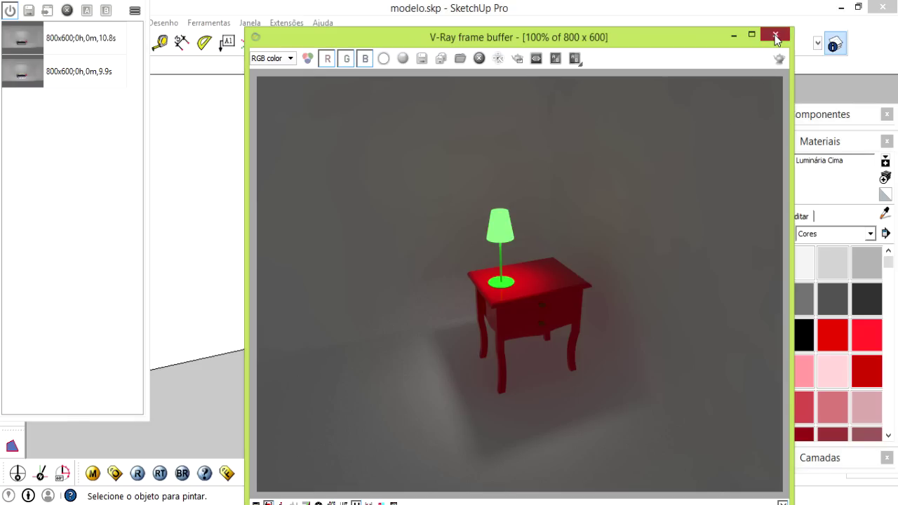
From a top view, change the lampshade light's V-Ray Subdivs from 8 to 3.
mouse_move(380, 144)
middle_down()
mouse_move(451, 216)
mouse_move(411, 258)
mouse_move(410, 284)
middle_up()
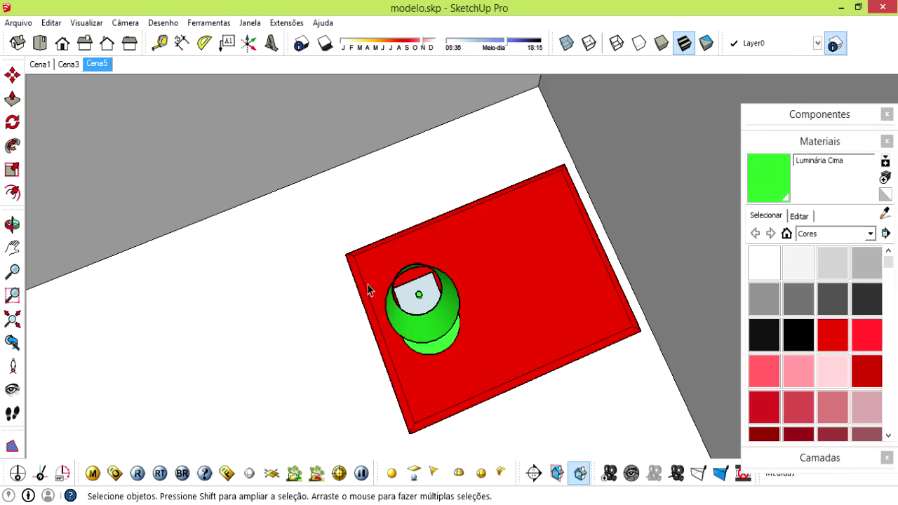
click(404, 300)
right_click(425, 293)
mouse_move(480, 275)
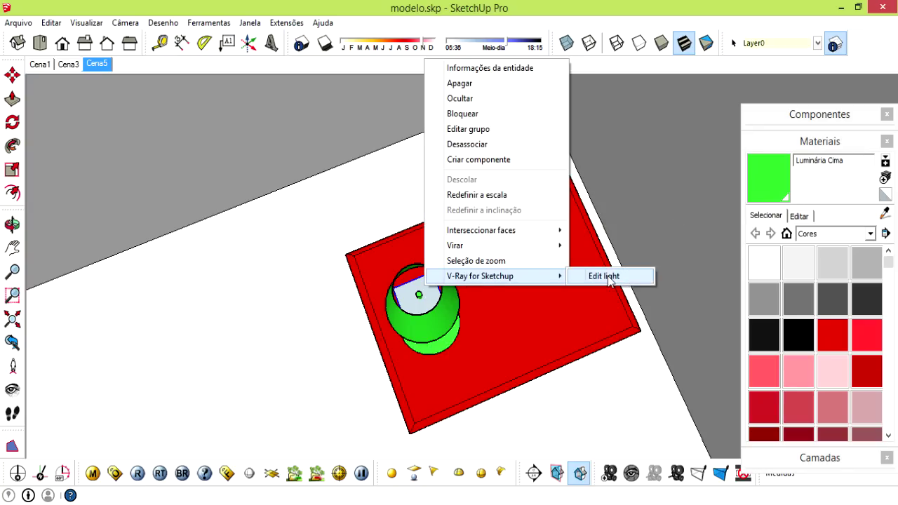
click(604, 276)
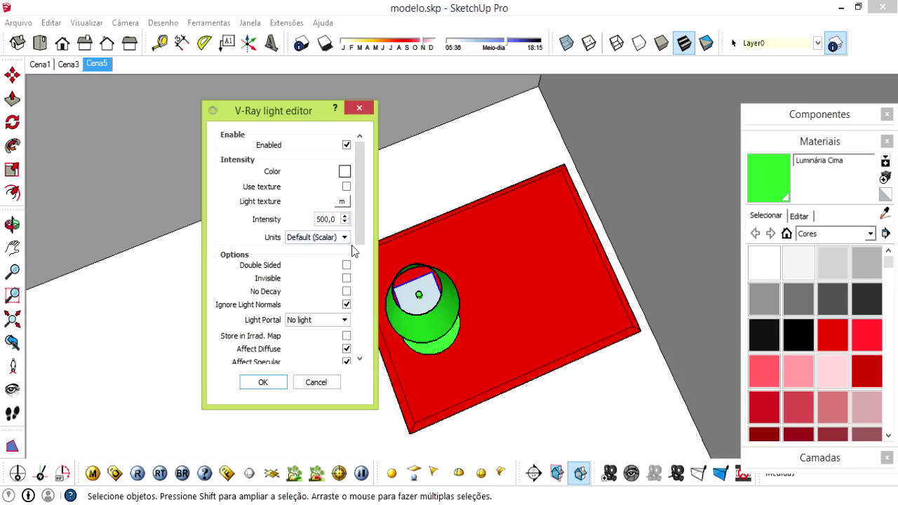
drag(358, 244, 357, 306)
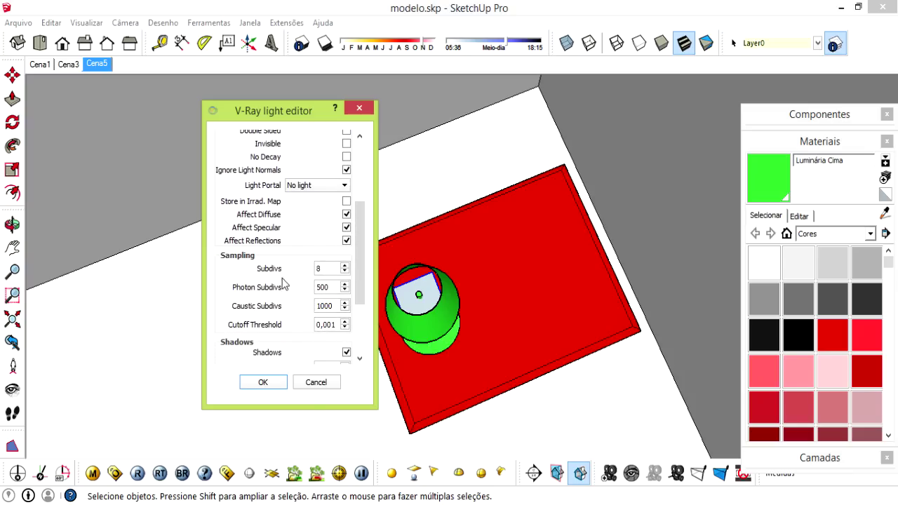
double_click(319, 268)
drag(321, 268, 305, 278)
text(3)
click(308, 384)
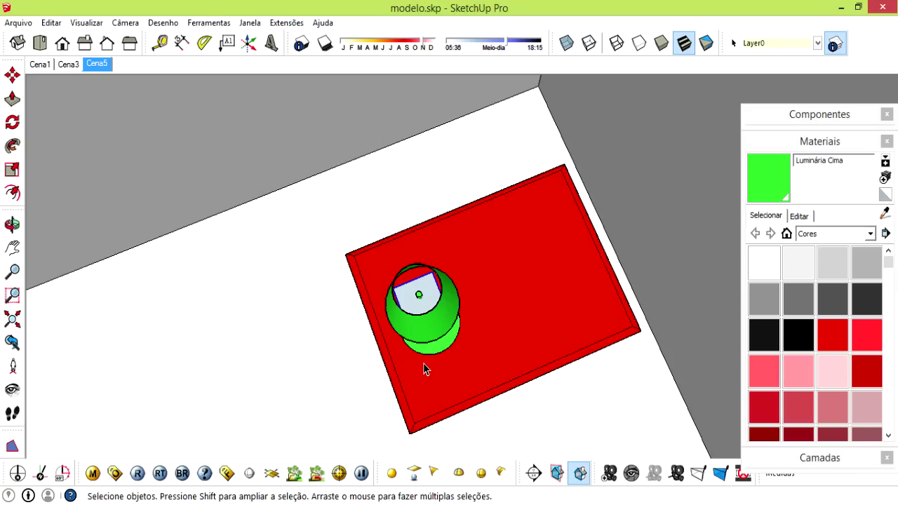
middle_drag(443, 350, 462, 227)
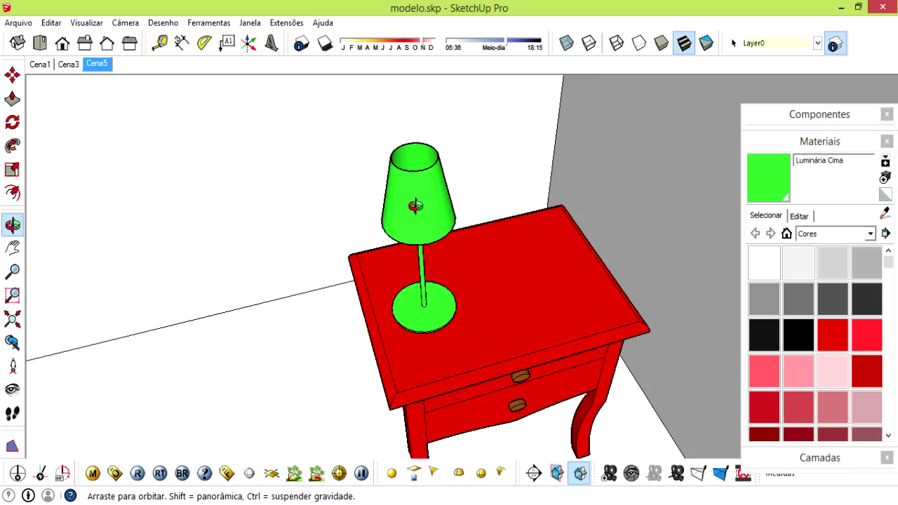
scroll(462, 227, down, 5)
mouse_move(381, 236)
middle_down()
mouse_move(410, 226)
mouse_move(485, 228)
middle_up()
key(space)
scroll(376, 237, down, 5)
scroll(376, 236, down, 3)
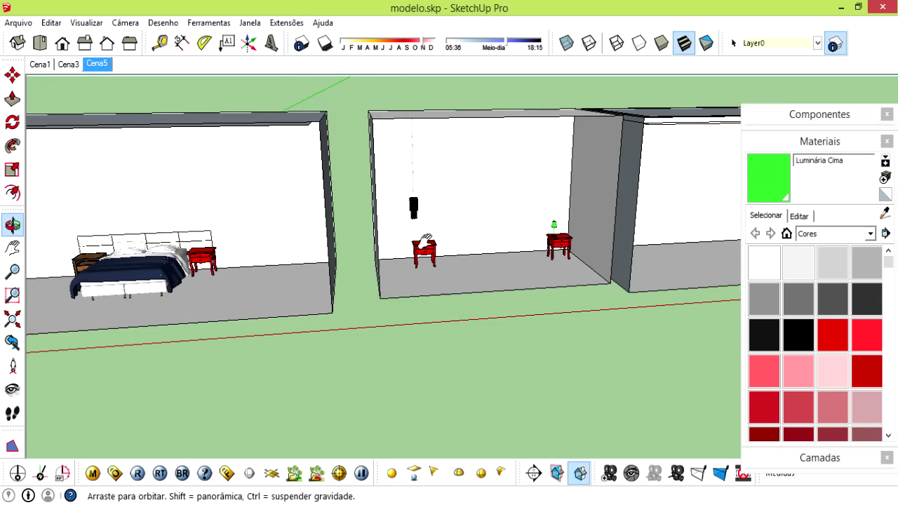
middle_drag(377, 237, 405, 210)
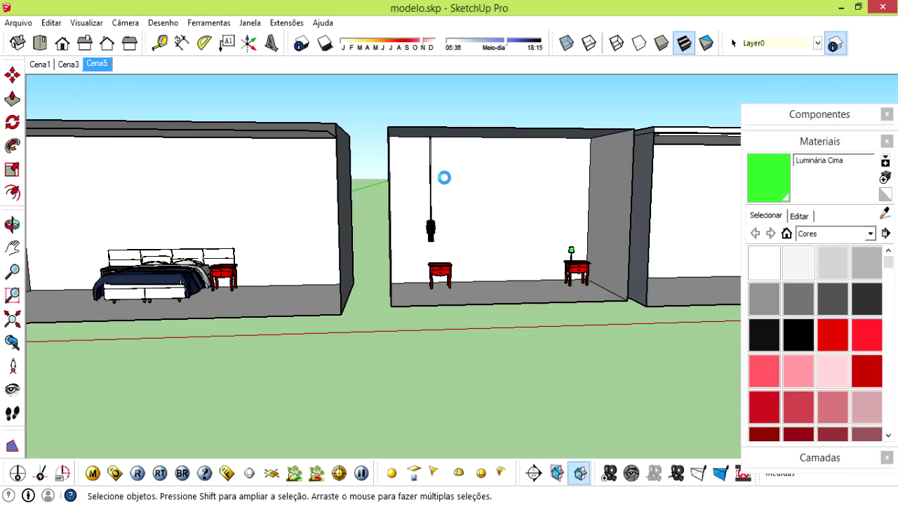
scroll(586, 263, up, 2)
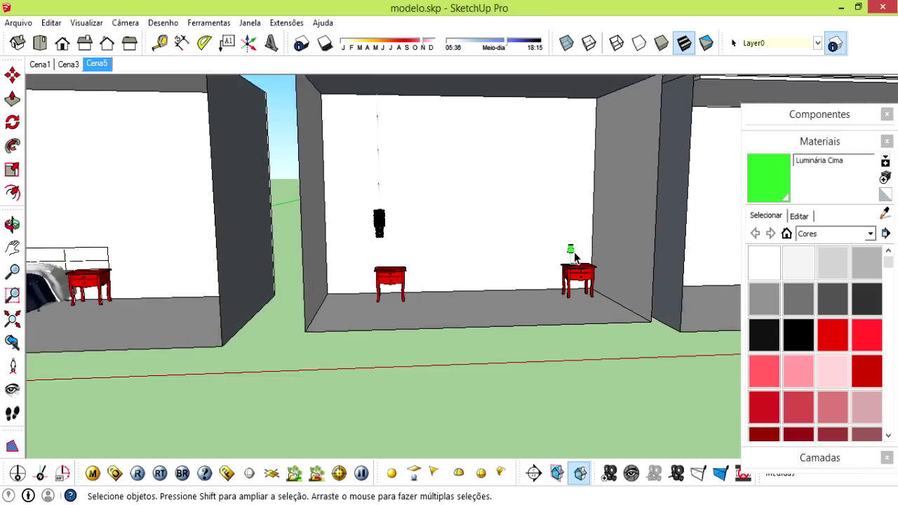
scroll(586, 261, up, 2)
scroll(585, 247, up, 2)
mouse_move(585, 247)
middle_down()
mouse_move(496, 246)
mouse_move(473, 237)
mouse_move(460, 203)
mouse_move(395, 221)
mouse_move(500, 145)
mouse_move(637, 176)
mouse_move(459, 188)
mouse_move(643, 204)
mouse_move(620, 277)
mouse_move(610, 262)
mouse_move(641, 262)
middle_up()
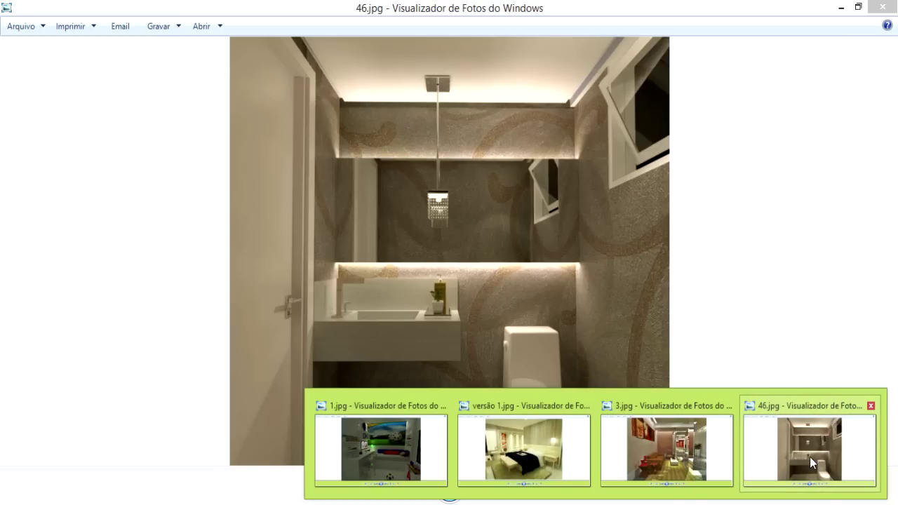
click(810, 452)
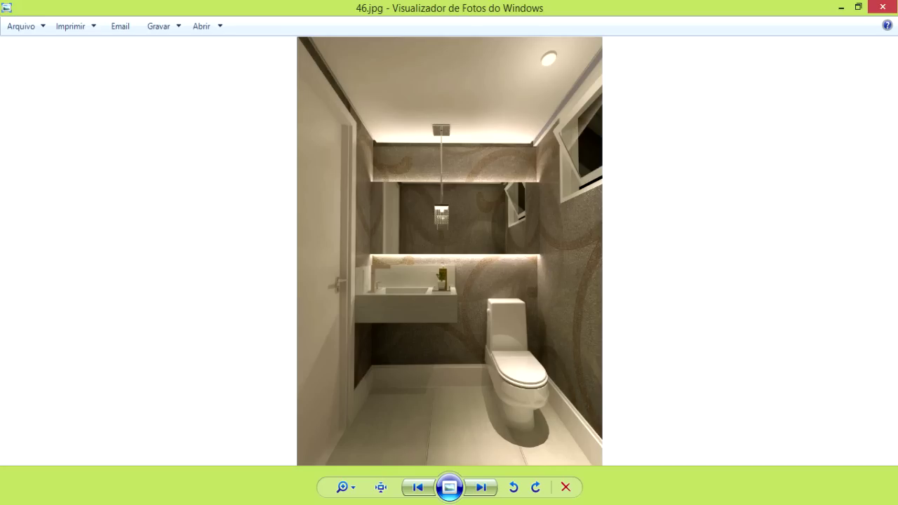
click(683, 445)
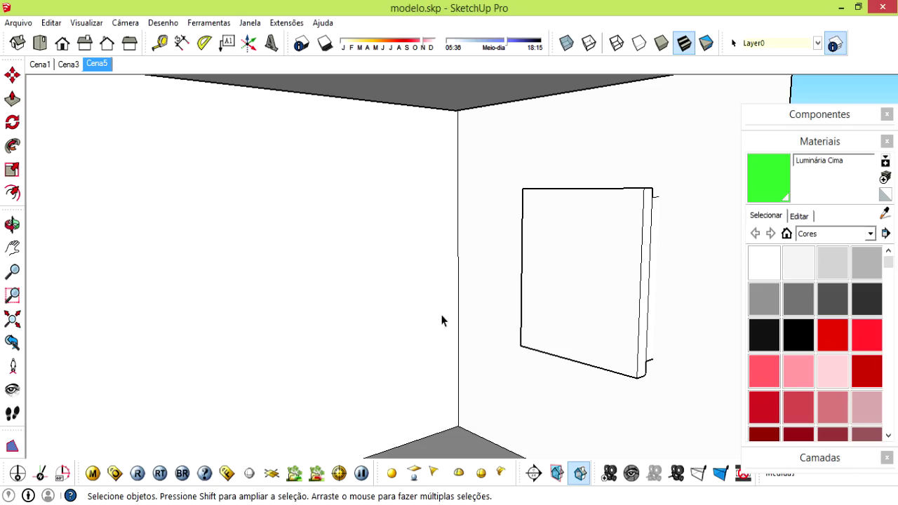
mouse_move(440, 316)
middle_down()
mouse_move(329, 320)
mouse_move(422, 298)
middle_up()
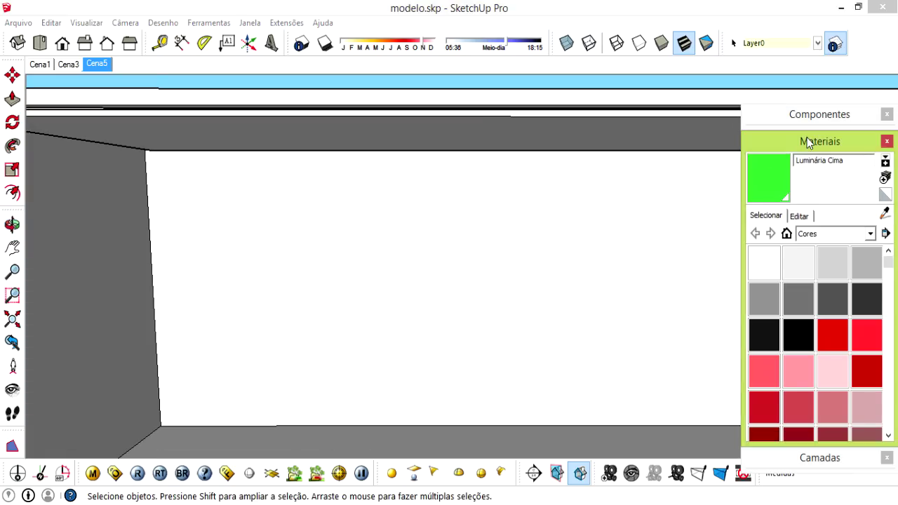
Hide the materials list, choose the V-Ray Rectangle Light tool and zoom into the ceiling cove.
click(806, 141)
mouse_move(558, 215)
middle_down()
mouse_move(535, 254)
mouse_move(522, 244)
middle_up()
mouse_move(304, 335)
middle_down()
mouse_move(217, 355)
mouse_move(237, 371)
middle_up()
click(414, 473)
mouse_move(427, 400)
middle_down()
mouse_move(386, 341)
mouse_move(346, 324)
middle_up()
mouse_move(225, 289)
middle_down()
mouse_move(372, 280)
mouse_move(415, 248)
mouse_move(271, 70)
middle_up()
mouse_move(356, 139)
middle_down()
mouse_move(379, 157)
mouse_move(351, 187)
mouse_move(445, 154)
mouse_move(440, 184)
mouse_move(430, 197)
mouse_move(297, 176)
middle_up()
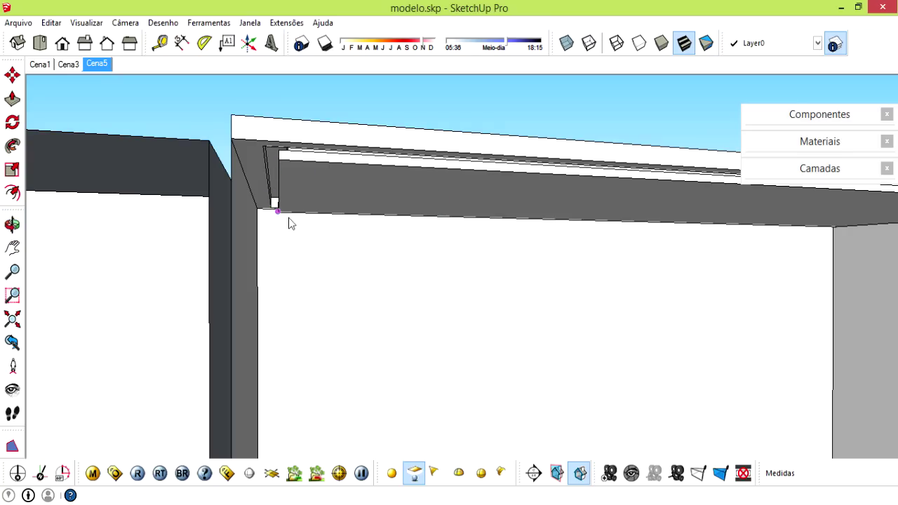
mouse_move(312, 184)
shift+middle_down()
mouse_move(267, 146)
mouse_move(269, 176)
mouse_move(247, 172)
mouse_move(280, 110)
mouse_move(264, 175)
shift+middle_up()
scroll(273, 152, up, 3)
scroll(281, 148, up, 3)
scroll(269, 179, up, 3)
Draw a rectangle light inside the ceiling cove.
click(265, 171)
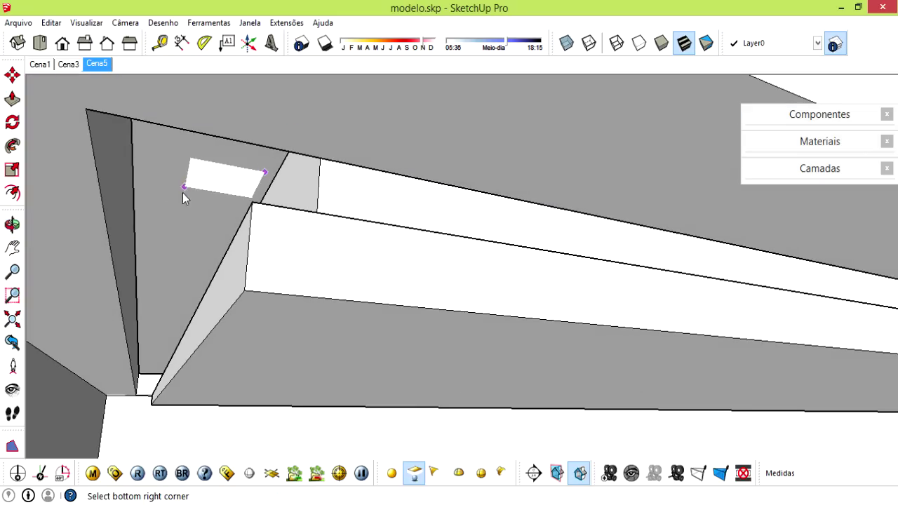
click(153, 238)
key(space)
middle_drag(177, 234, 174, 254)
Stretch the light about 10.52 along the green axis to line the cove, then render.
key(s)
middle_drag(204, 214, 190, 200)
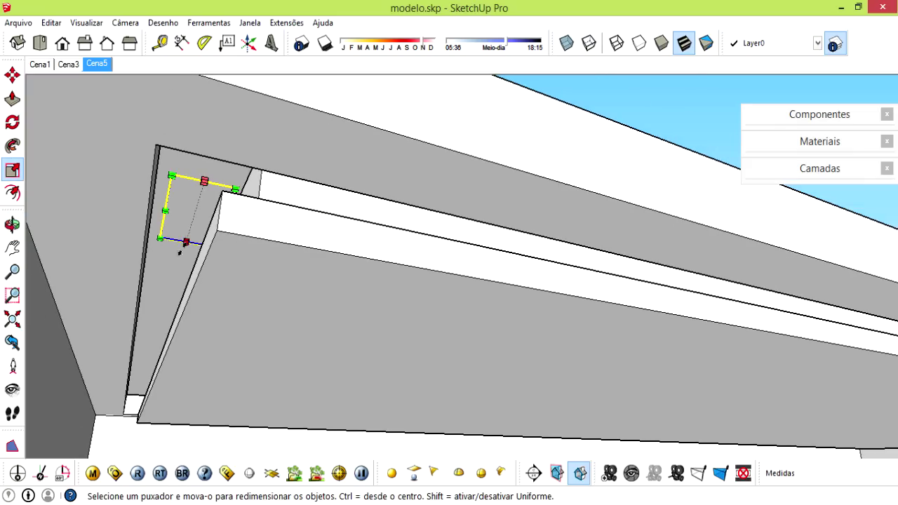
drag(185, 242, 170, 319)
mouse_move(169, 319)
middle_down()
mouse_move(167, 257)
mouse_move(208, 230)
mouse_move(187, 258)
mouse_move(210, 253)
mouse_move(260, 200)
mouse_move(278, 242)
mouse_move(252, 231)
mouse_move(419, 287)
mouse_move(253, 461)
middle_up()
key(space)
key(s)
key(space)
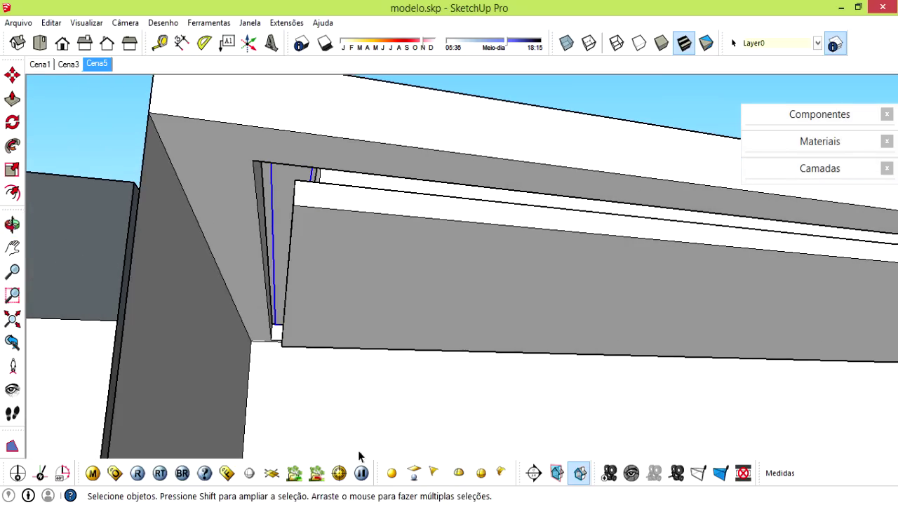
mouse_move(435, 379)
middle_down()
mouse_move(445, 307)
mouse_move(481, 337)
mouse_move(465, 344)
middle_up()
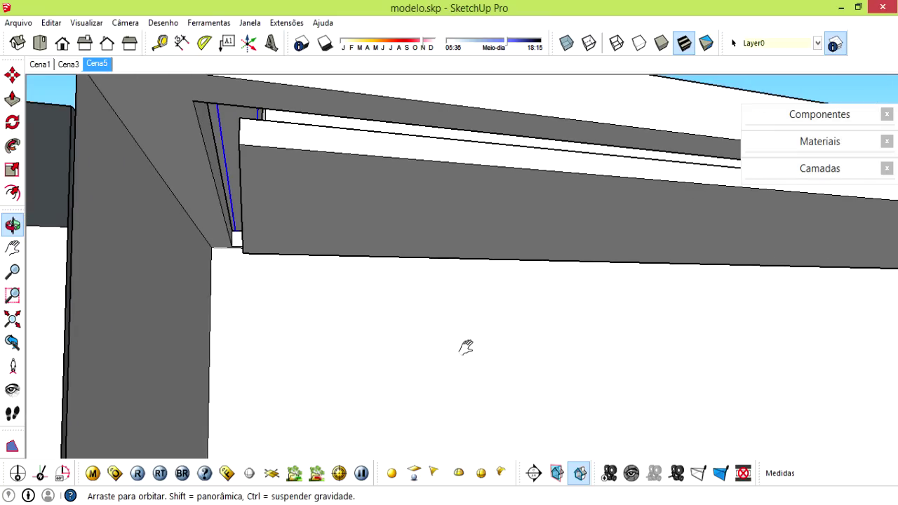
click(160, 472)
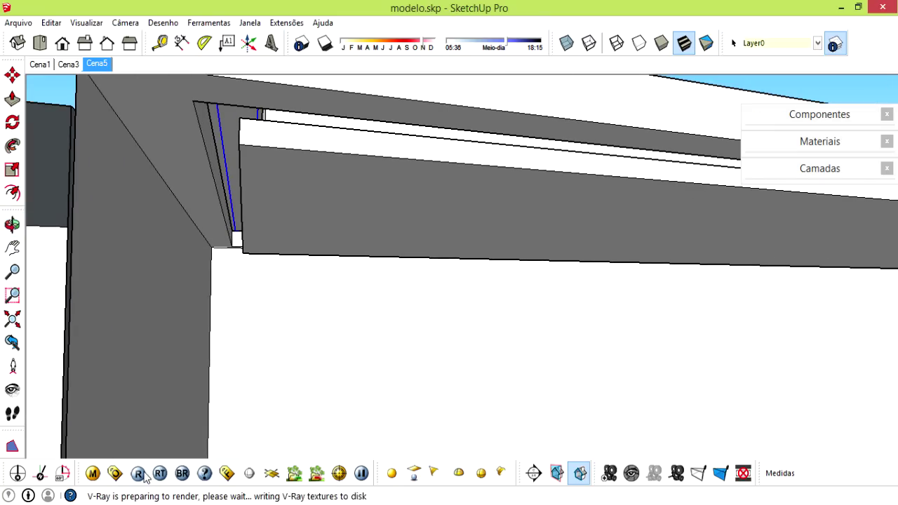
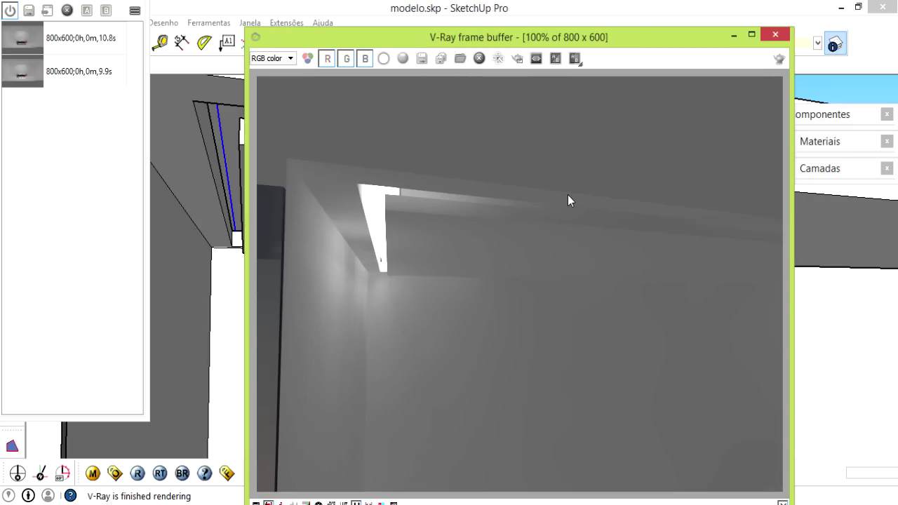
Render the room in V-Ray, compare it with a reference image, then close the frame buffer.
click(781, 12)
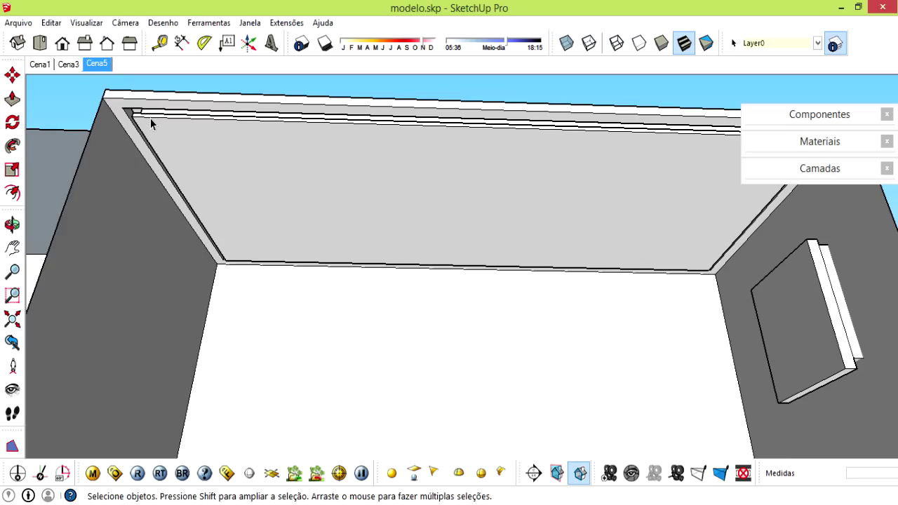
click(137, 473)
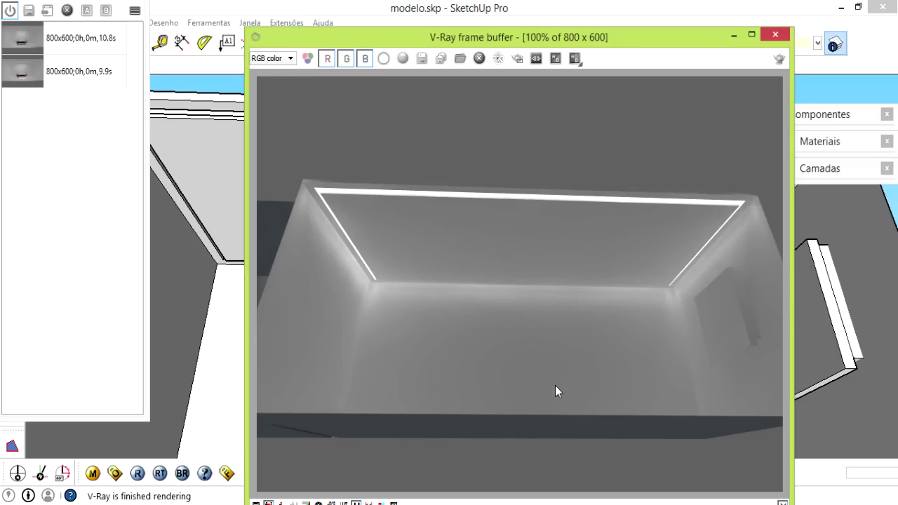
mouse_move(639, 503)
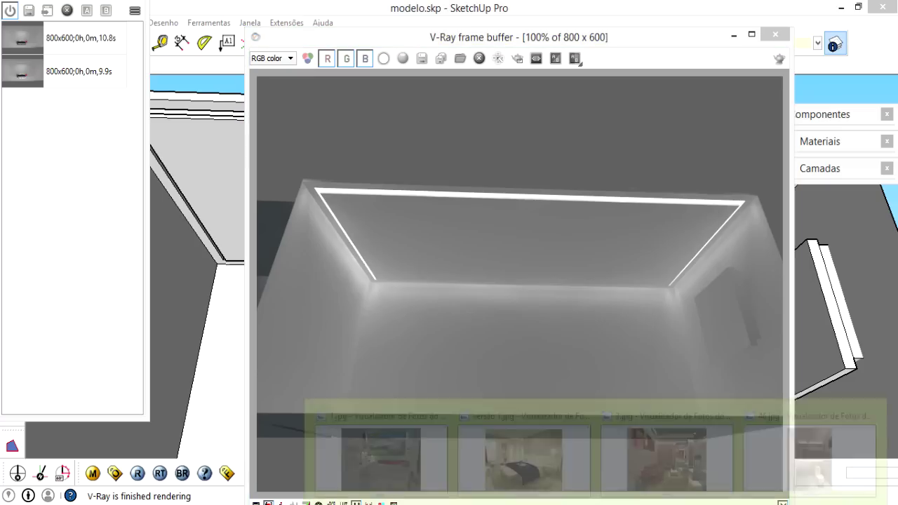
click(677, 430)
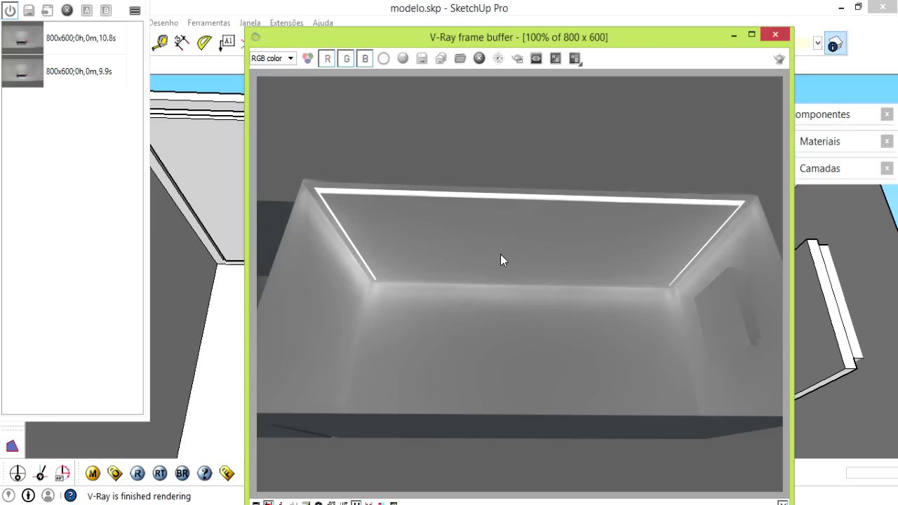
click(774, 35)
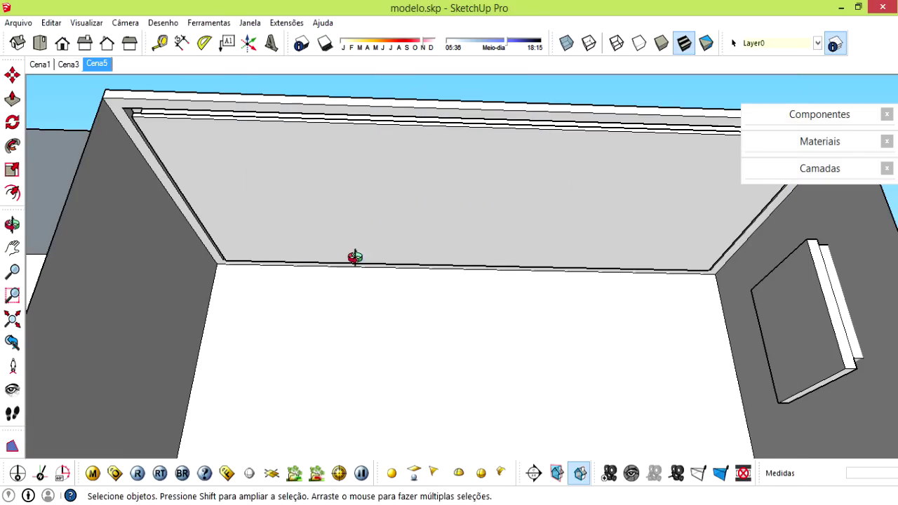
Frame the ceiling cove corner and flip the triangular face 180°.
scroll(140, 161, up, 3)
scroll(110, 116, up, 2)
scroll(216, 184, up, 2)
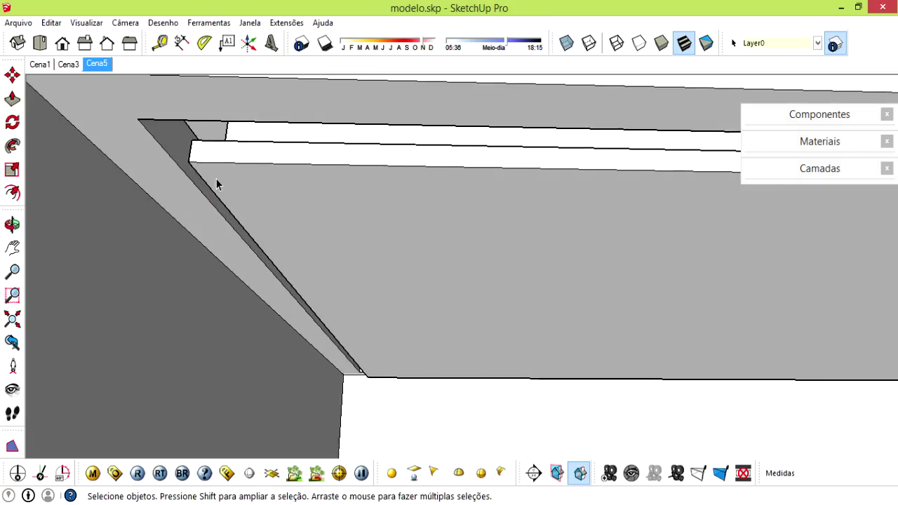
mouse_move(220, 124)
middle_down()
mouse_move(319, 216)
mouse_move(388, 205)
middle_up()
mouse_move(243, 290)
middle_down()
mouse_move(237, 327)
mouse_move(280, 283)
mouse_move(227, 249)
middle_up()
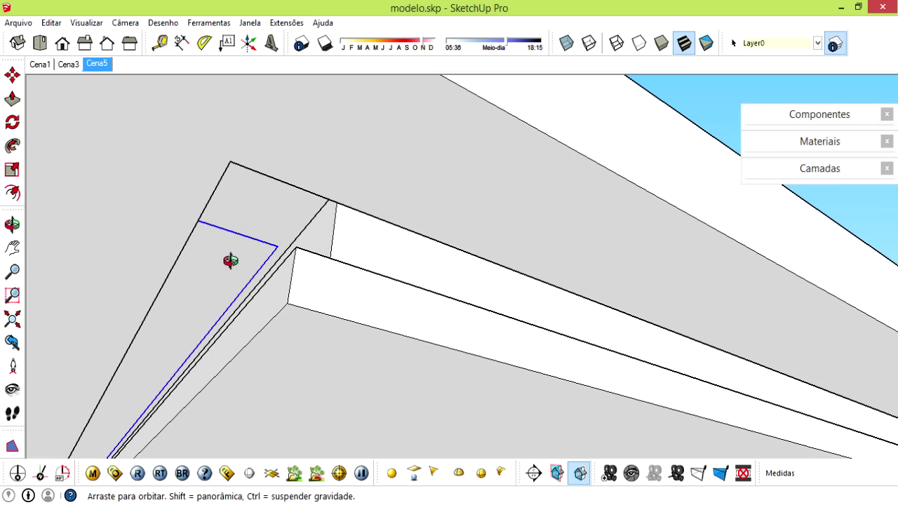
scroll(235, 254, down, 2)
middle_drag(218, 287, 234, 287)
scroll(230, 275, up, 2)
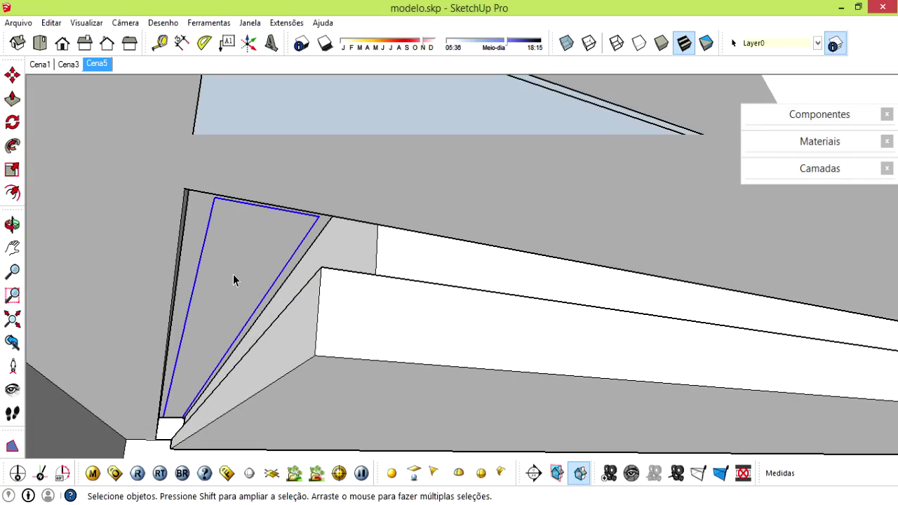
key(m)
click(246, 290)
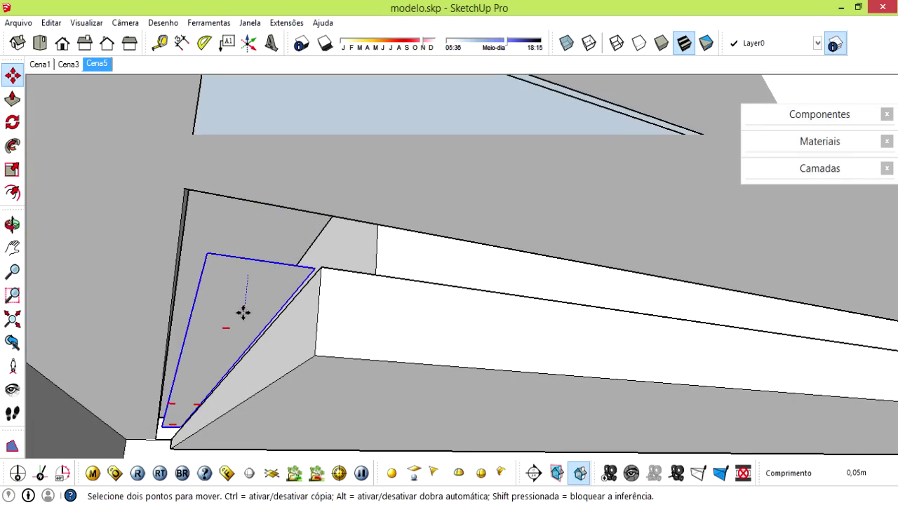
click(303, 266)
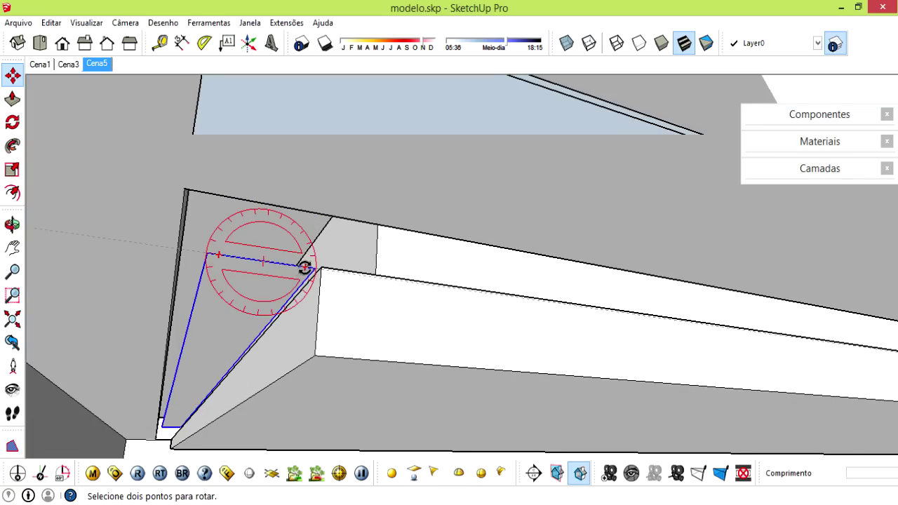
click(215, 255)
Scale the triangle narrower and move it 0,02m down onto the lower edge.
key(s)
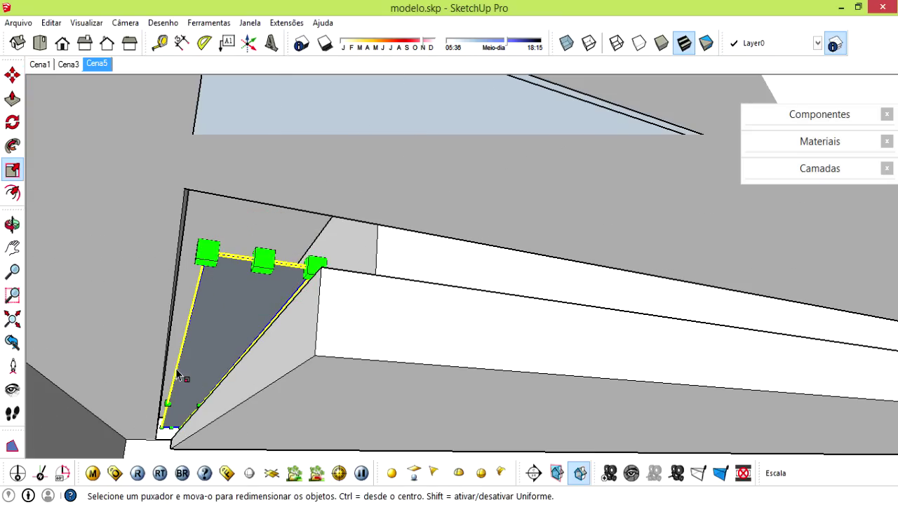
drag(169, 404, 190, 401)
mouse_move(190, 400)
middle_down()
mouse_move(346, 270)
mouse_move(331, 297)
mouse_move(331, 332)
middle_up()
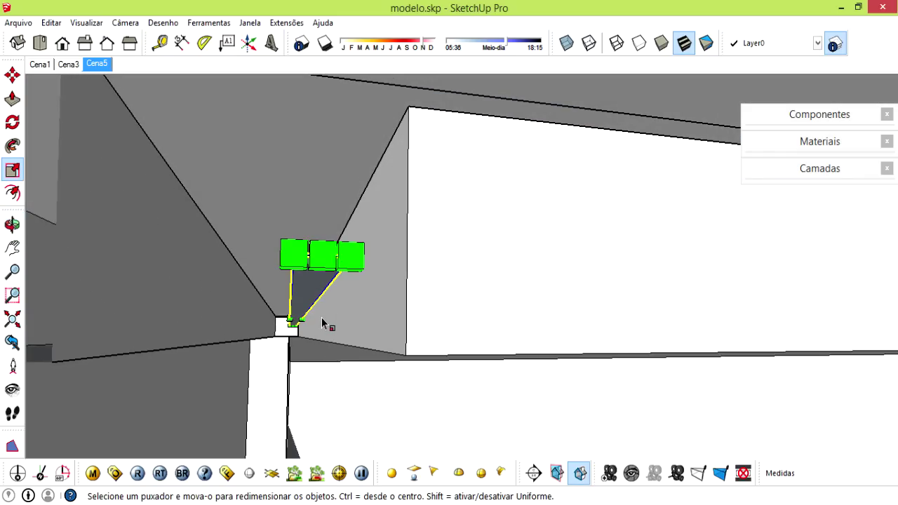
key(m)
drag(324, 267, 307, 350)
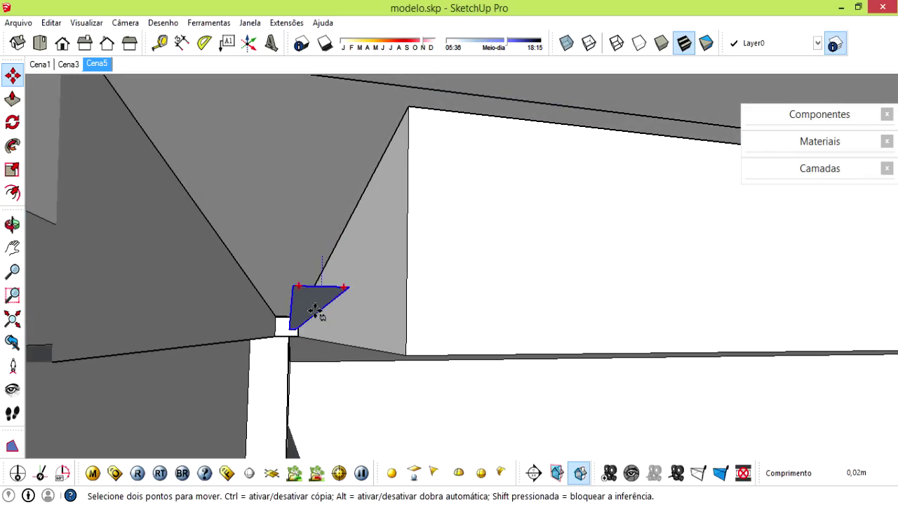
key(space)
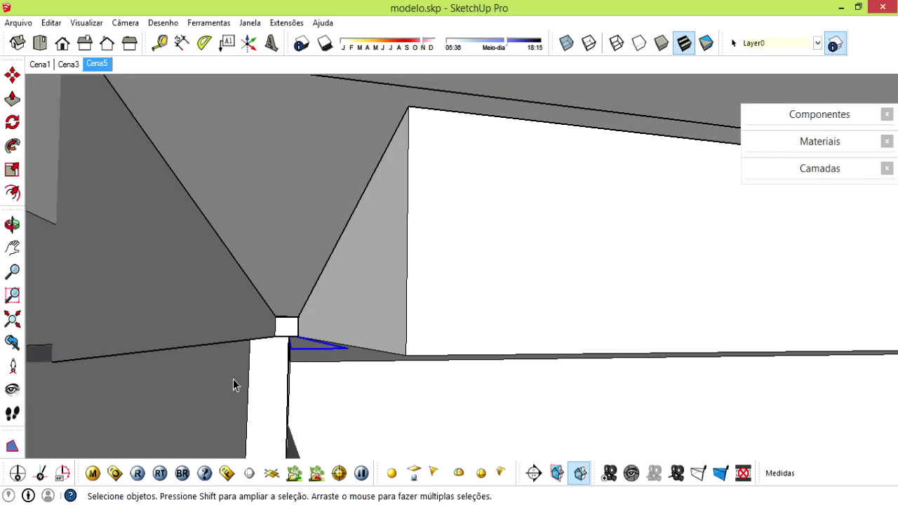
mouse_move(249, 419)
middle_down()
mouse_move(260, 320)
mouse_move(266, 360)
mouse_move(282, 270)
middle_up()
scroll(282, 270, up, 3)
mouse_move(352, 290)
middle_down()
mouse_move(395, 283)
mouse_move(386, 272)
middle_up()
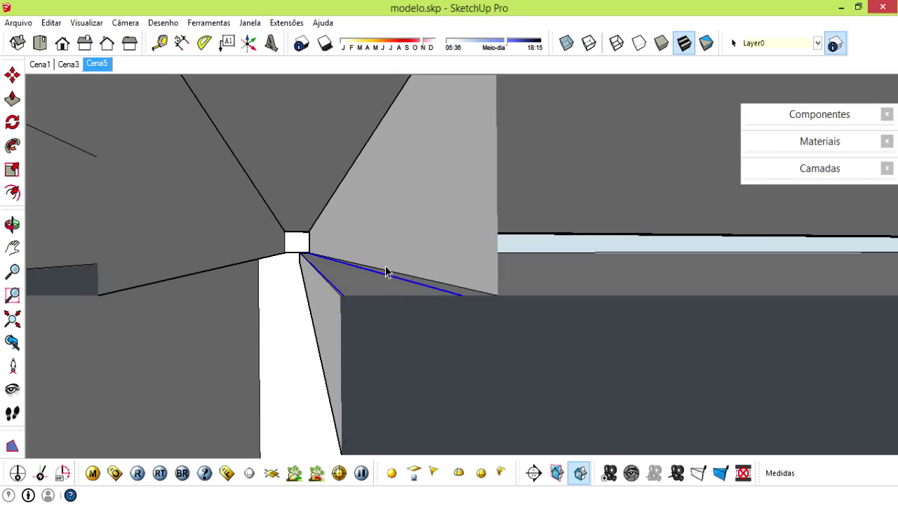
mouse_move(342, 234)
middle_down()
mouse_move(326, 301)
mouse_move(350, 252)
mouse_move(321, 265)
mouse_move(409, 295)
mouse_move(293, 250)
mouse_move(443, 328)
mouse_move(652, 306)
mouse_move(608, 266)
mouse_move(582, 151)
mouse_move(530, 115)
mouse_move(571, 150)
middle_up()
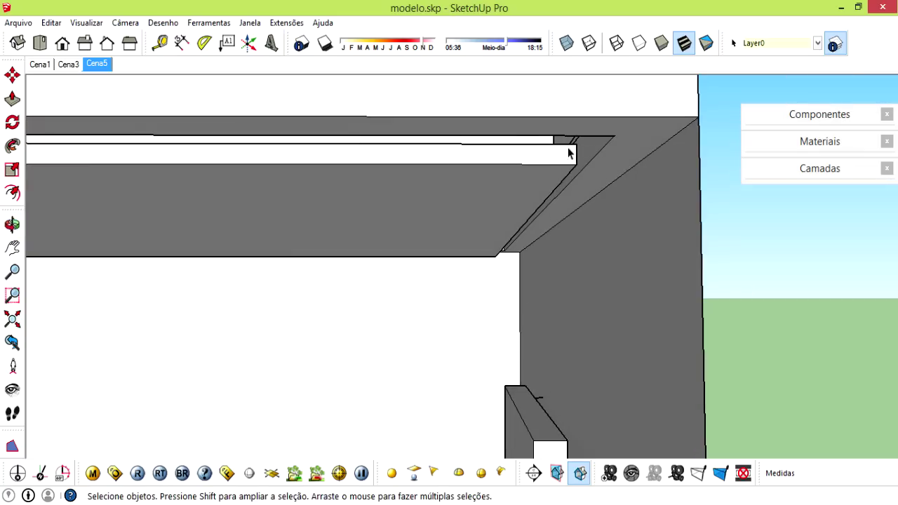
Make a copy of the angled cove panel beside the original.
scroll(570, 150, up, 2)
key(m)
ctrl+click(583, 183)
mouse_move(599, 407)
middle_down()
mouse_move(617, 361)
mouse_move(591, 266)
mouse_move(608, 292)
mouse_move(581, 311)
middle_up()
click(593, 286)
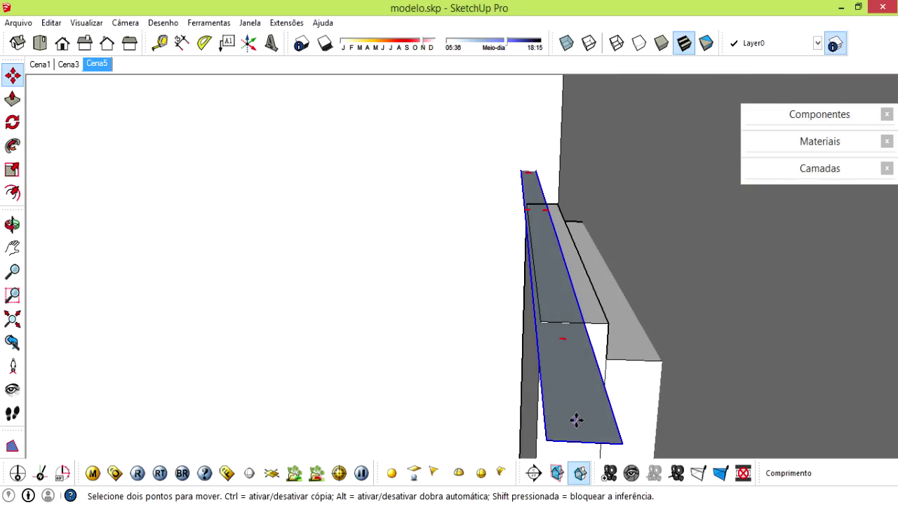
middle_drag(578, 408, 607, 425)
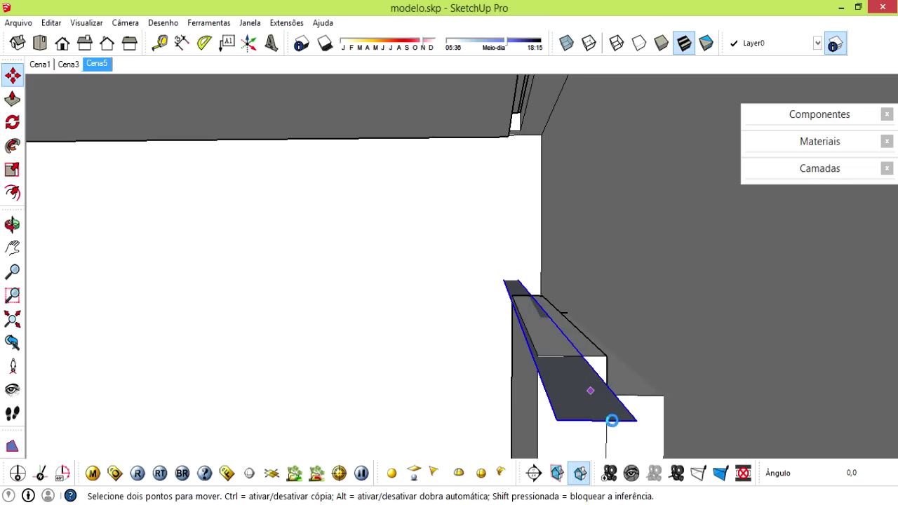
Flip the copied panel 180° and drop it onto the top of the wall panel.
key(q)
click(596, 420)
click(635, 420)
click(518, 422)
key(m)
mouse_move(501, 394)
middle_down()
mouse_move(551, 387)
mouse_move(549, 363)
middle_up()
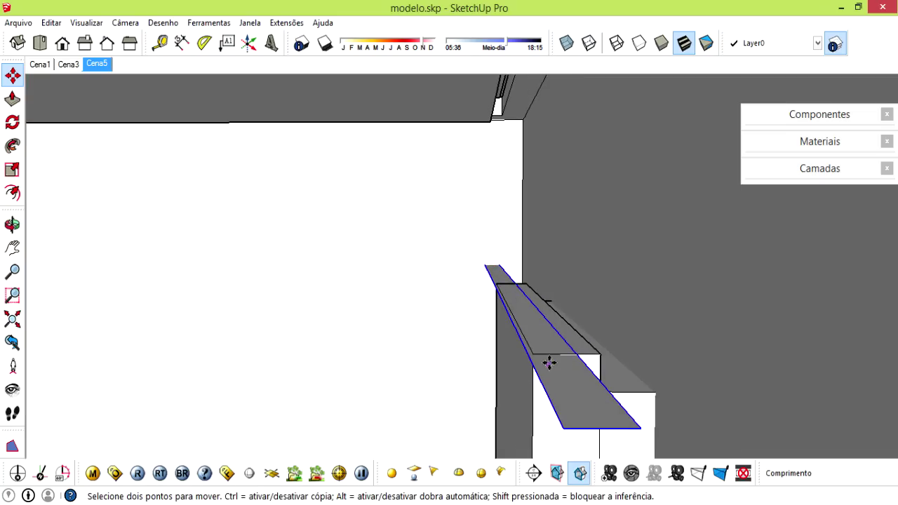
click(549, 362)
click(638, 397)
middle_drag(638, 397, 701, 427)
Scale the panel along its depth (green axis, 0,94) to fit the wall corner.
key(s)
click(669, 411)
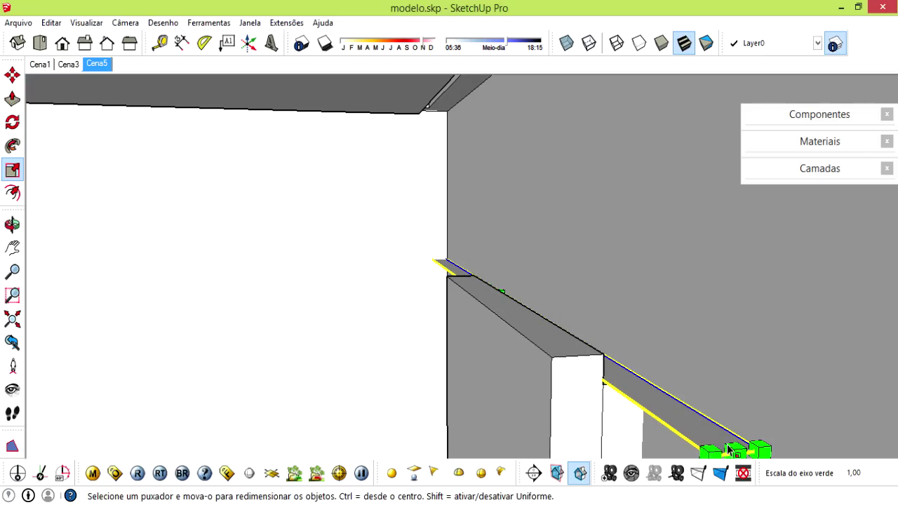
shift+middle_drag(630, 341, 629, 338)
drag(612, 341, 505, 243)
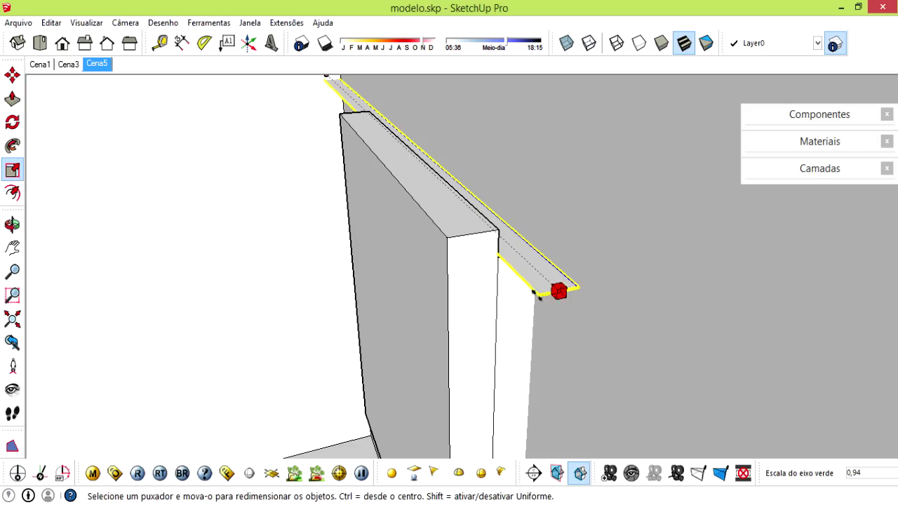
mouse_move(505, 242)
middle_down()
mouse_move(563, 243)
mouse_move(567, 271)
middle_up()
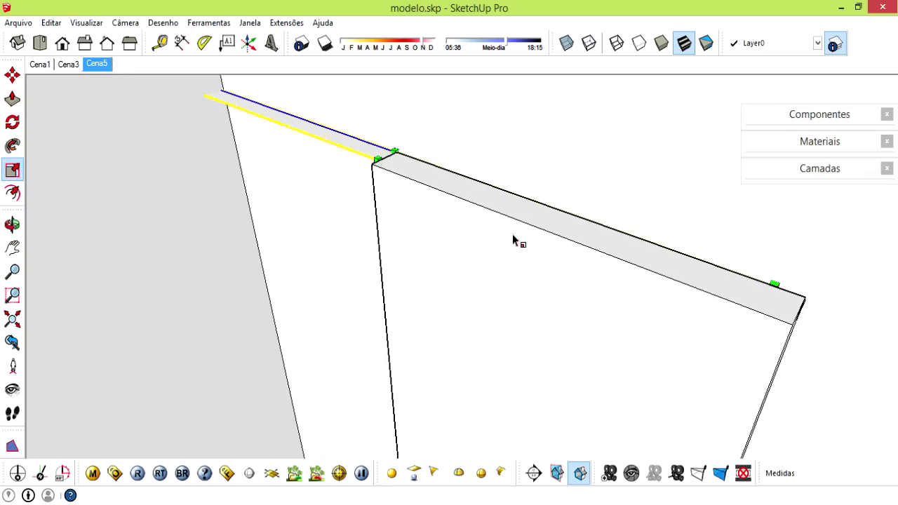
mouse_move(270, 133)
middle_down()
mouse_move(385, 286)
mouse_move(514, 233)
mouse_move(648, 424)
middle_up()
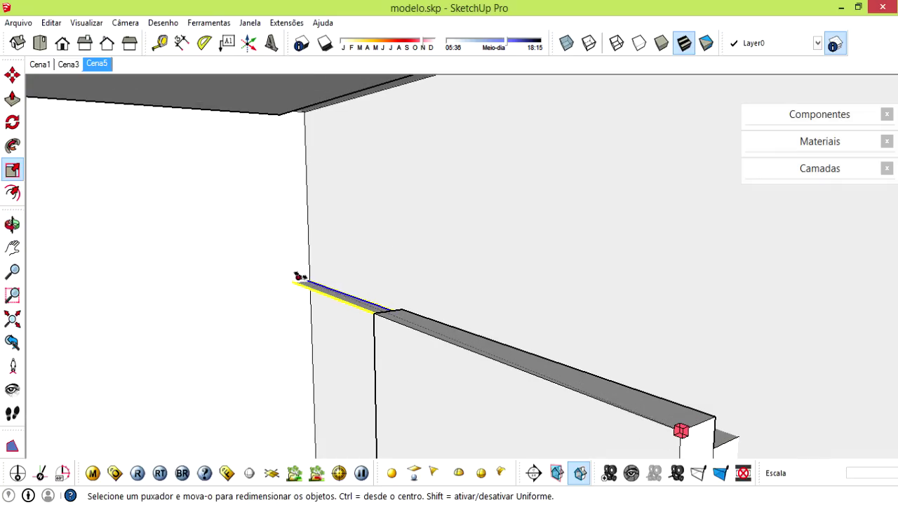
drag(300, 277, 393, 321)
key(space)
mouse_move(465, 337)
middle_down()
mouse_move(355, 315)
mouse_move(381, 311)
middle_up()
Adjust the panel's length with a further scale along its length.
key(s)
drag(362, 256, 385, 245)
key(space)
middle_drag(371, 365, 397, 400)
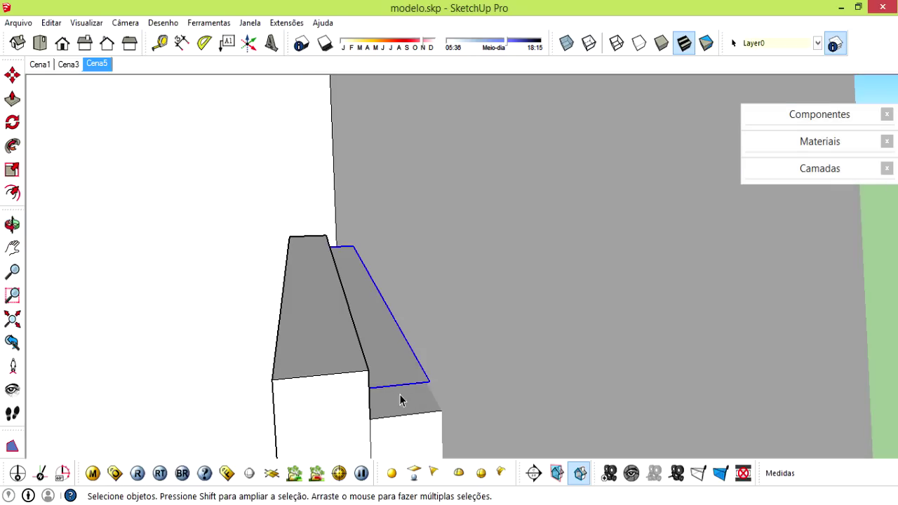
Copy the glowing strip to the wall panel's bottom edge and flip it 180°.
key(m)
key(ctrl)
click(427, 414)
scroll(397, 257, up, 5)
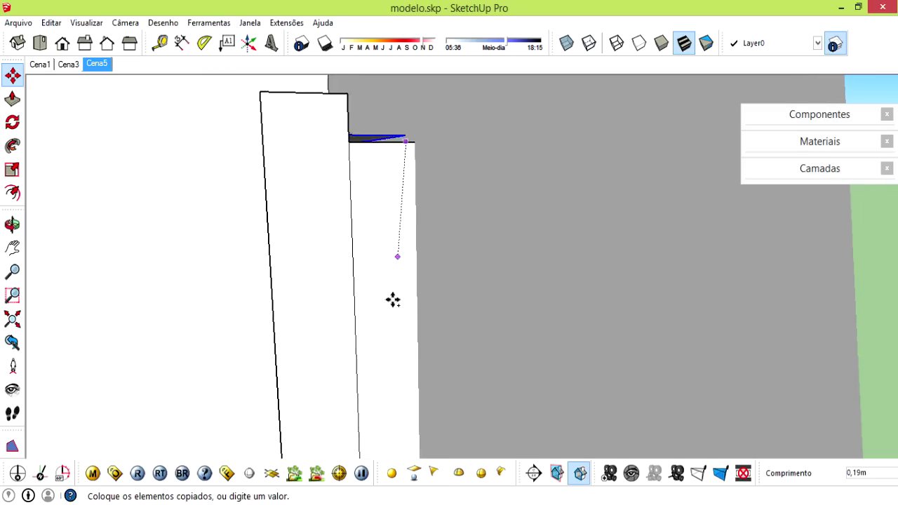
scroll(383, 115, down, 3)
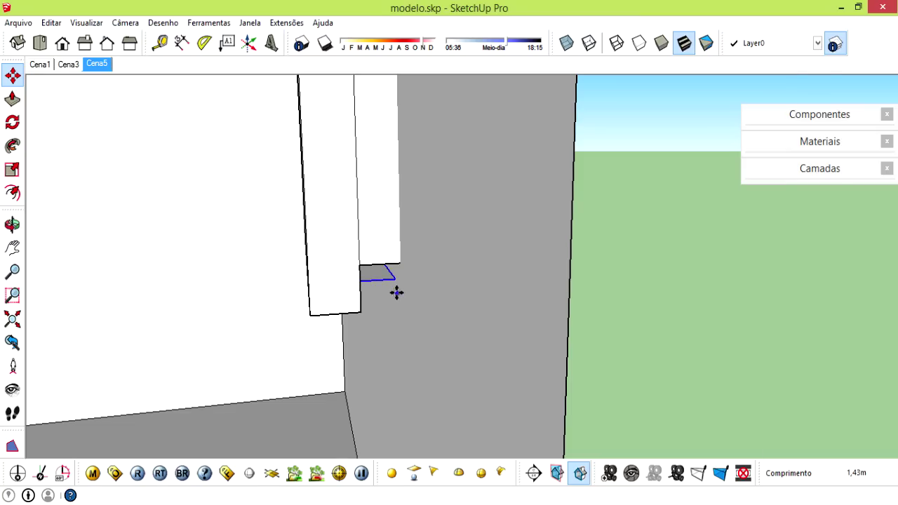
click(399, 293)
scroll(389, 281, up, 2)
click(386, 270)
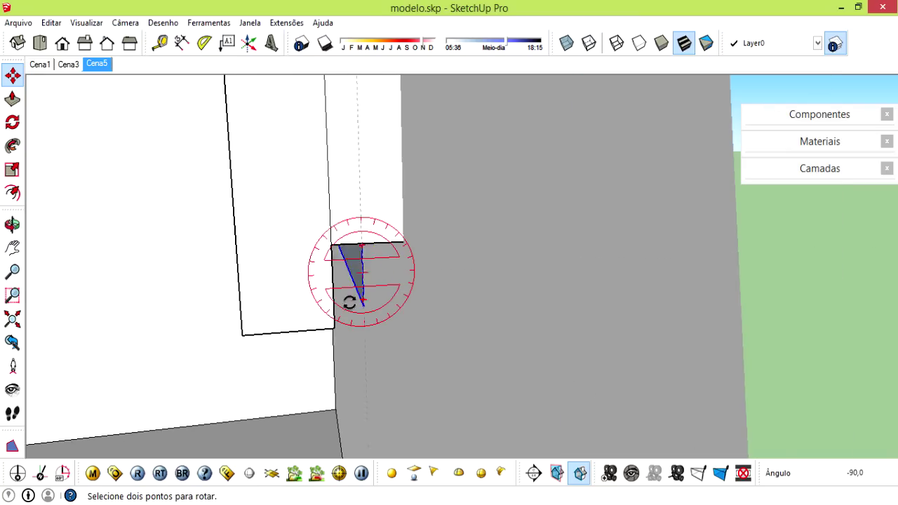
click(281, 275)
Scale the copied strip to 0,90 along the green axis to fit the corner.
mouse_move(281, 275)
middle_down()
mouse_move(309, 227)
mouse_move(388, 260)
mouse_move(367, 276)
mouse_move(323, 258)
mouse_move(440, 296)
middle_up()
key(space)
scroll(475, 301, down, 3)
key(o)
mouse_move(470, 295)
mouse_down()
mouse_move(503, 255)
mouse_move(441, 253)
mouse_move(329, 292)
mouse_up()
key(space)
mouse_move(328, 292)
middle_down()
mouse_move(277, 342)
mouse_move(311, 386)
mouse_move(287, 241)
mouse_move(295, 257)
mouse_move(261, 241)
middle_up()
key(s)
drag(264, 244, 308, 241)
key(space)
mouse_move(306, 241)
middle_down()
mouse_move(431, 343)
mouse_move(381, 241)
mouse_move(413, 280)
mouse_move(359, 353)
middle_up()
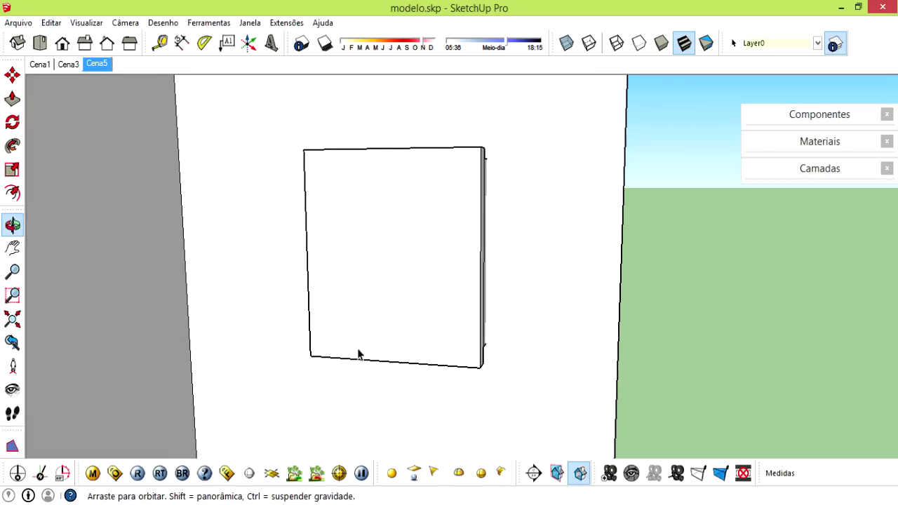
click(141, 477)
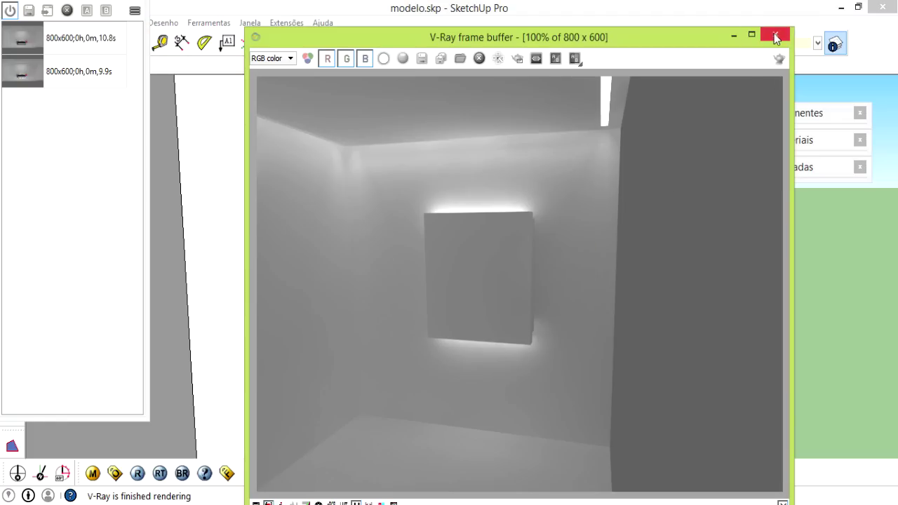
click(775, 38)
scroll(493, 238, down, 2)
mouse_move(449, 266)
middle_down()
mouse_move(485, 252)
mouse_move(351, 237)
mouse_move(423, 235)
mouse_move(551, 259)
middle_up()
mouse_move(551, 259)
mouse_down()
mouse_move(661, 237)
mouse_move(467, 236)
mouse_move(597, 248)
mouse_up()
key(space)
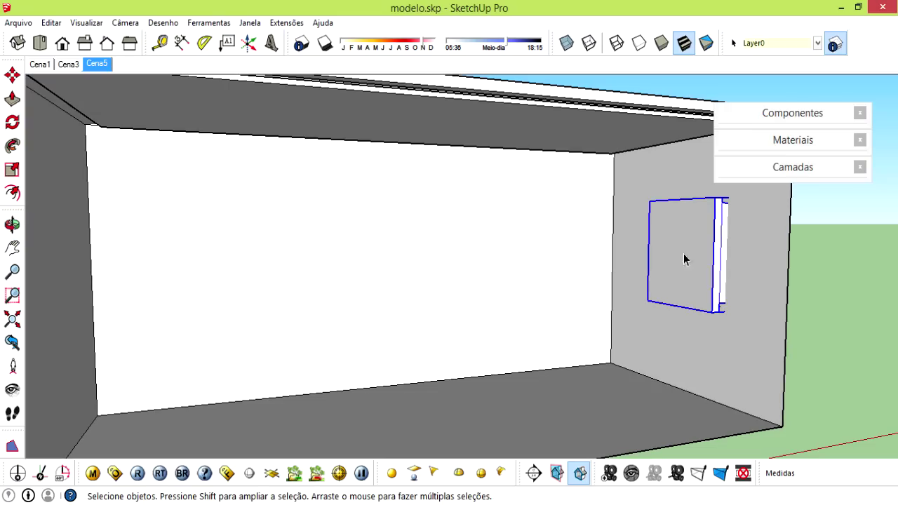
Paint the wall panel's face with the light grey Cor_002 material.
double_click(684, 251)
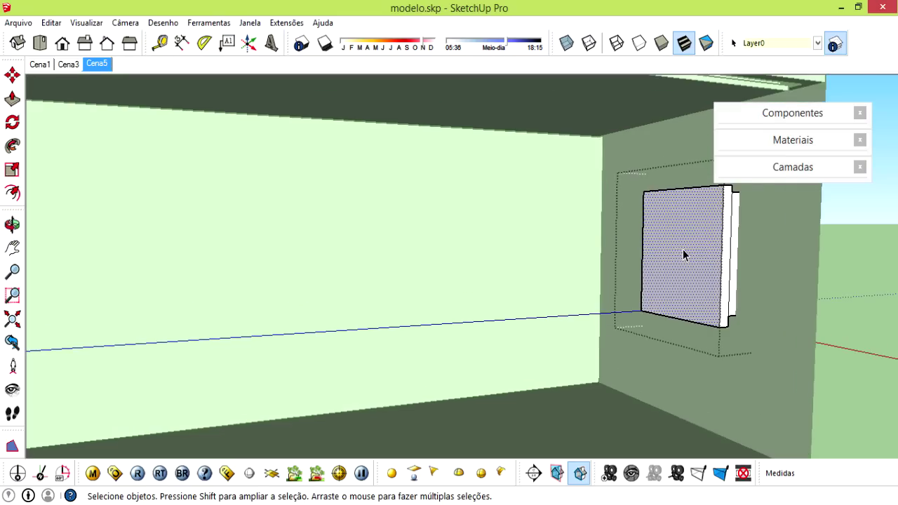
key(b)
click(806, 260)
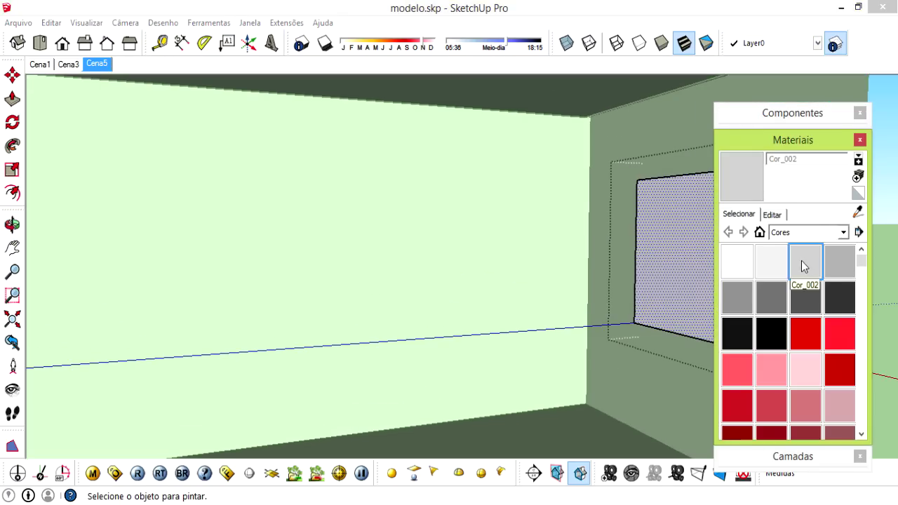
middle_drag(605, 260, 642, 252)
key(space)
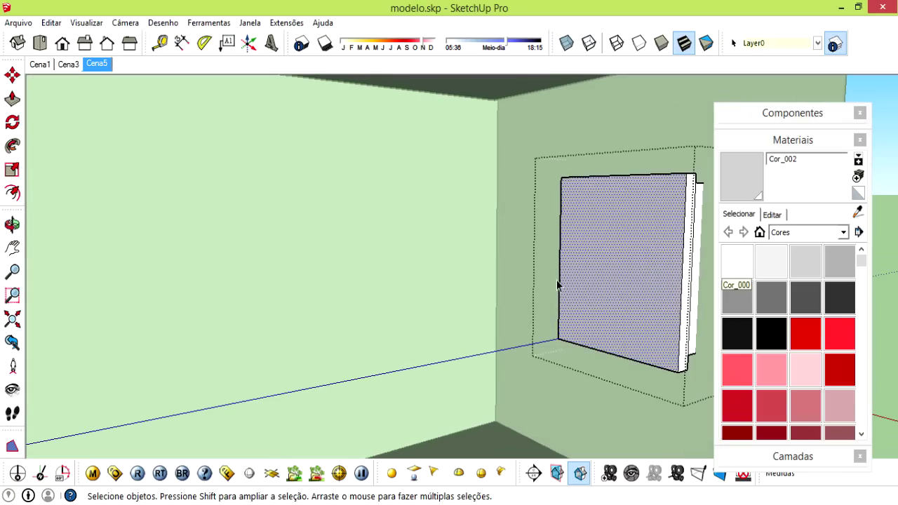
middle_drag(552, 216, 612, 272)
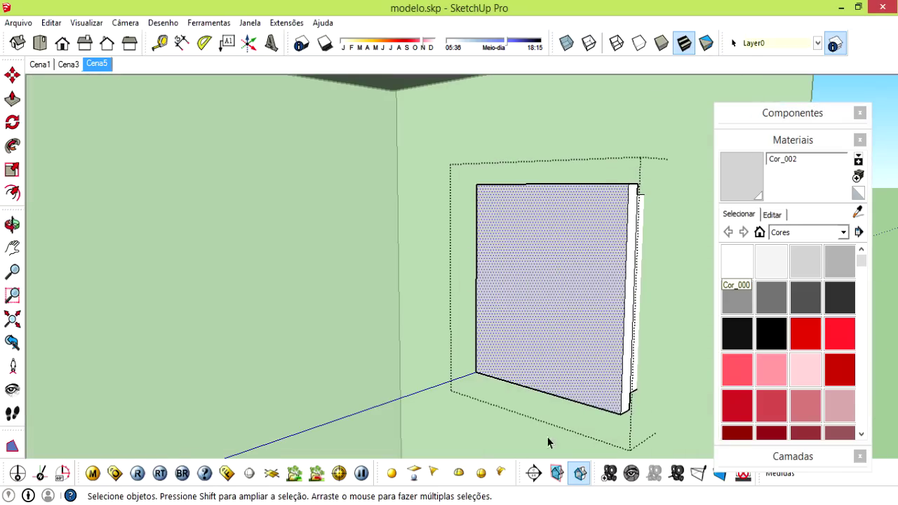
Add a V-Ray Reflection layer to Cor_002 with its texture map set to None.
click(92, 473)
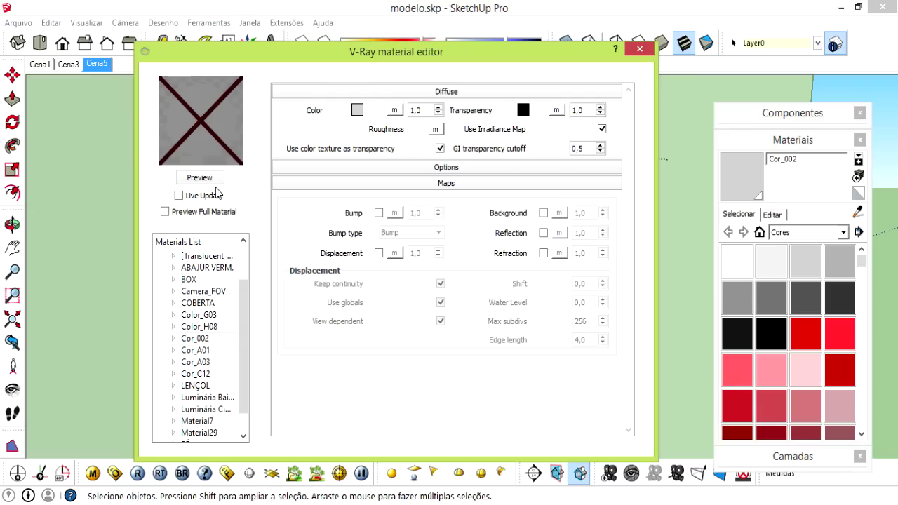
scroll(217, 326, down, 1)
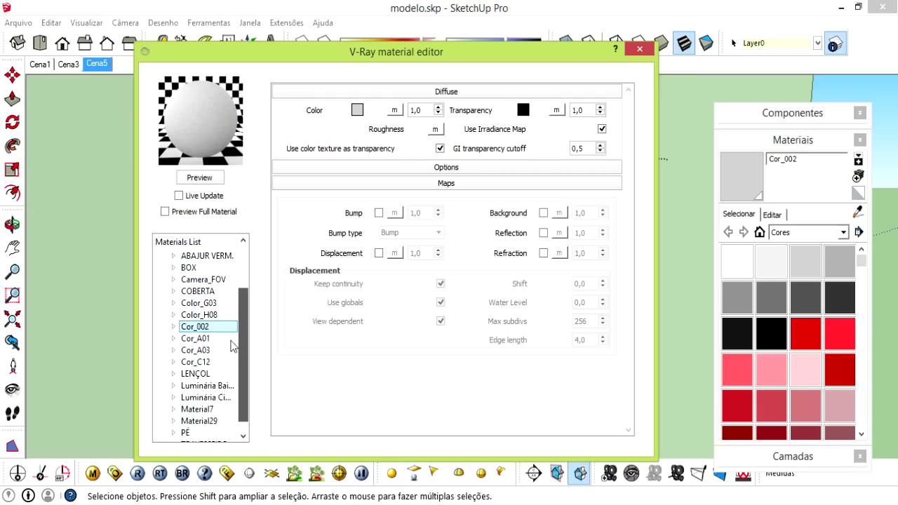
right_click(215, 333)
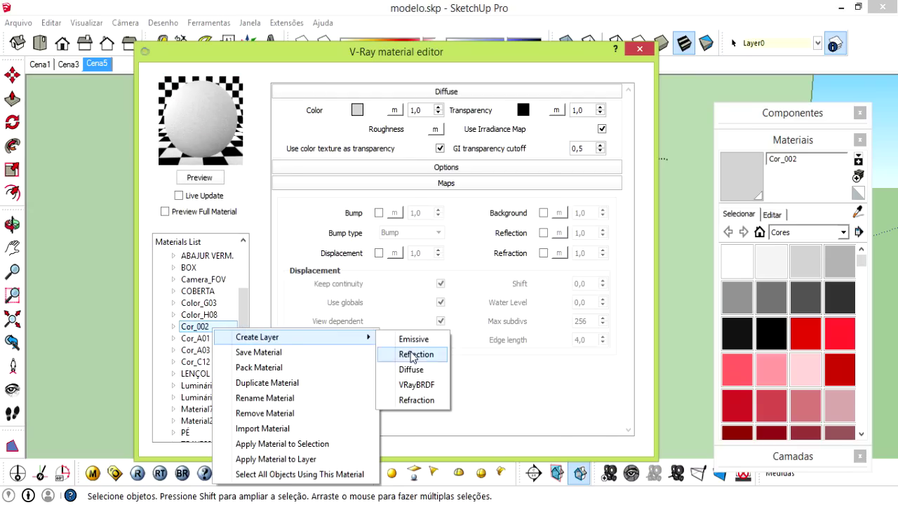
click(407, 353)
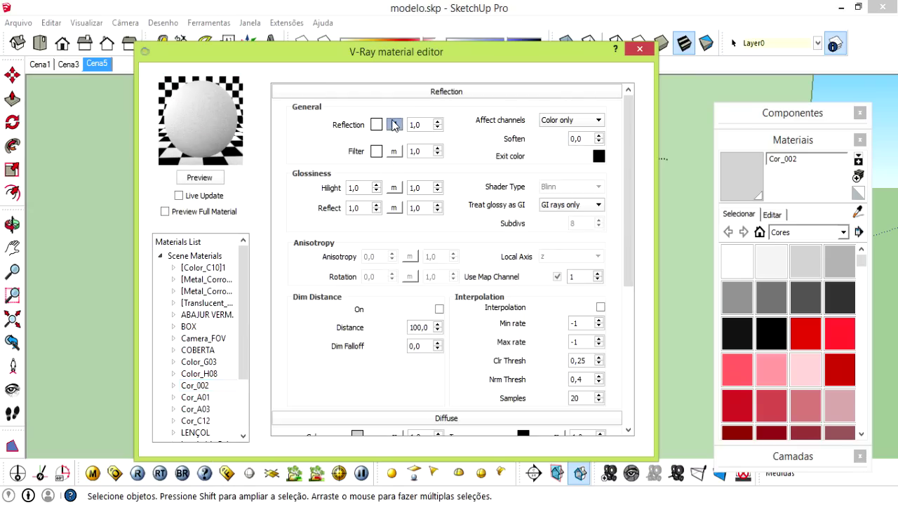
click(394, 124)
click(273, 220)
click(272, 224)
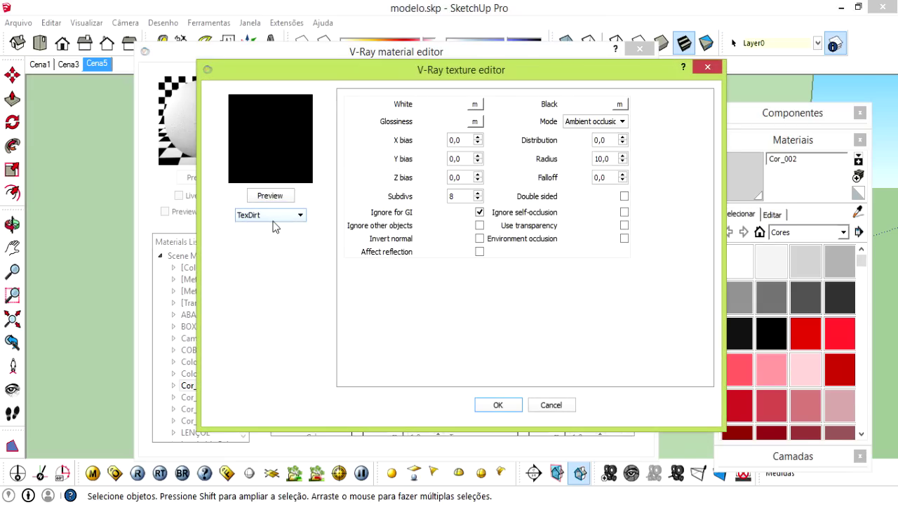
click(274, 218)
scroll(270, 238, up, 5)
click(272, 226)
click(495, 407)
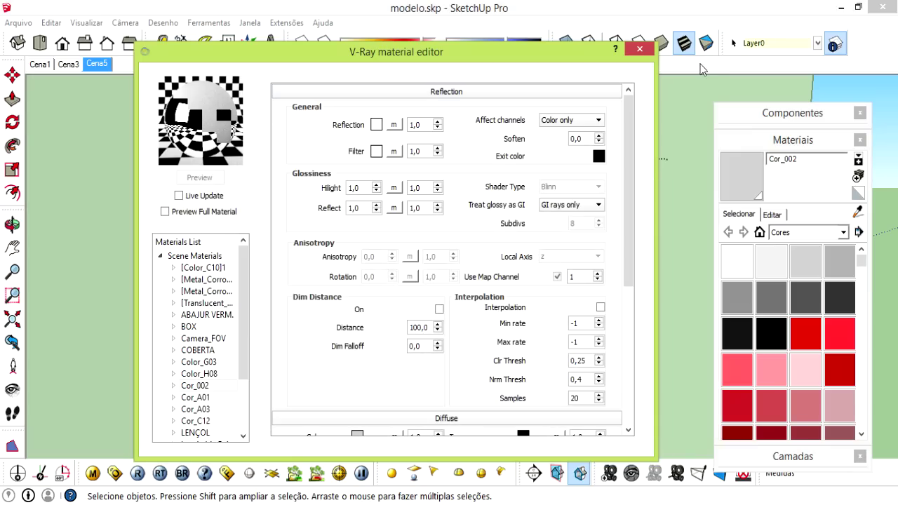
click(640, 51)
mouse_move(481, 236)
middle_down()
mouse_move(386, 217)
mouse_move(425, 208)
mouse_move(401, 181)
mouse_move(369, 192)
mouse_move(500, 74)
middle_up()
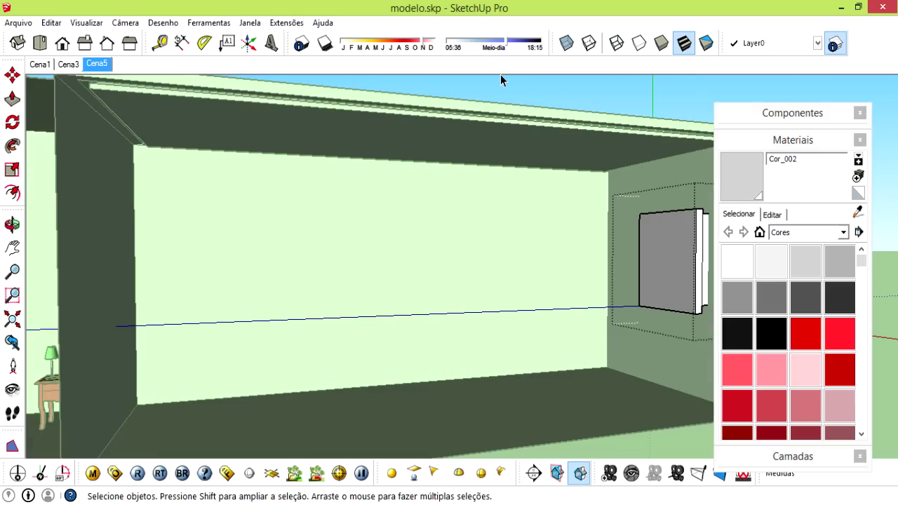
Close the panel group and draw a V-Ray rectangle light on the ceiling.
right_click(516, 88)
click(528, 96)
click(413, 473)
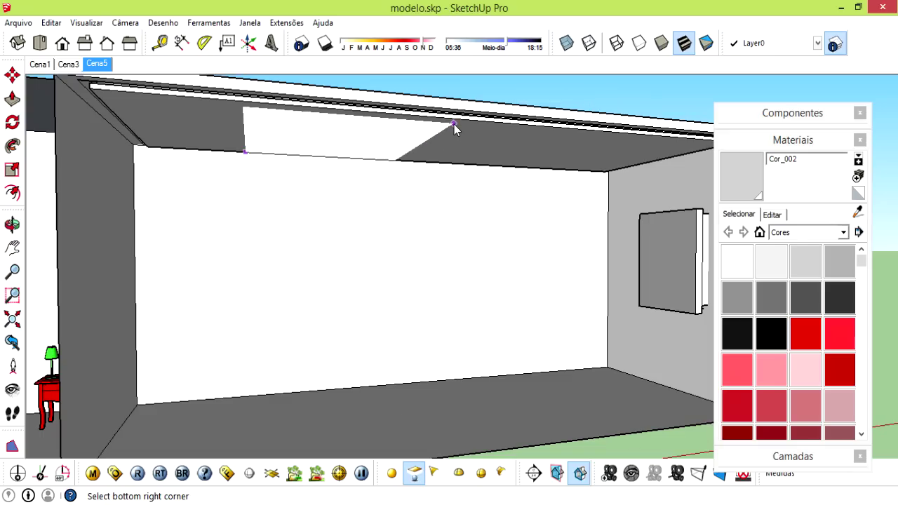
click(452, 124)
Set the ceiling rectangle light's intensity to 30 in its V-Ray light settings.
key(m)
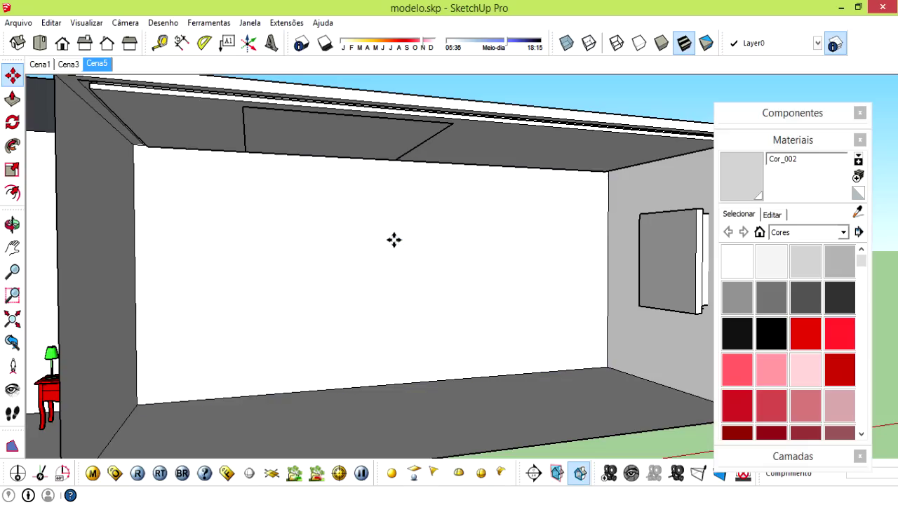
key(space)
click(362, 136)
key(m)
click(385, 243)
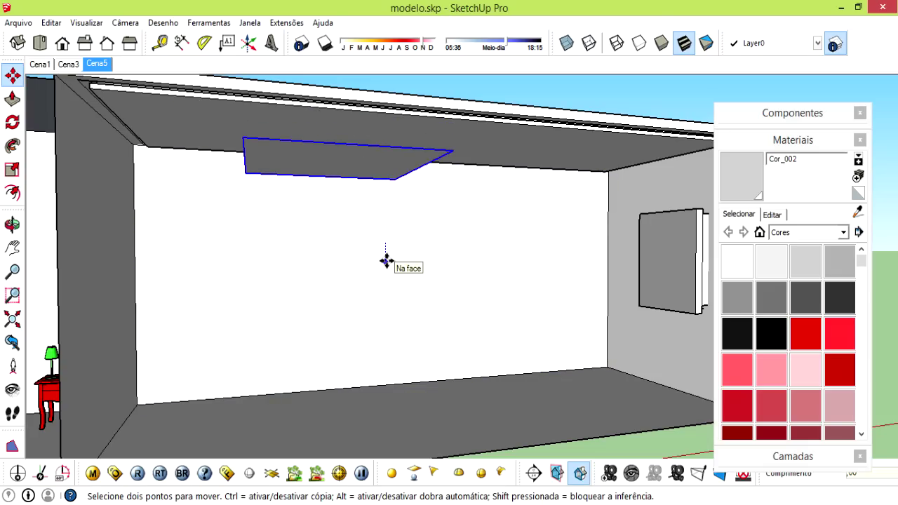
key(Escape)
key(space)
right_click(369, 152)
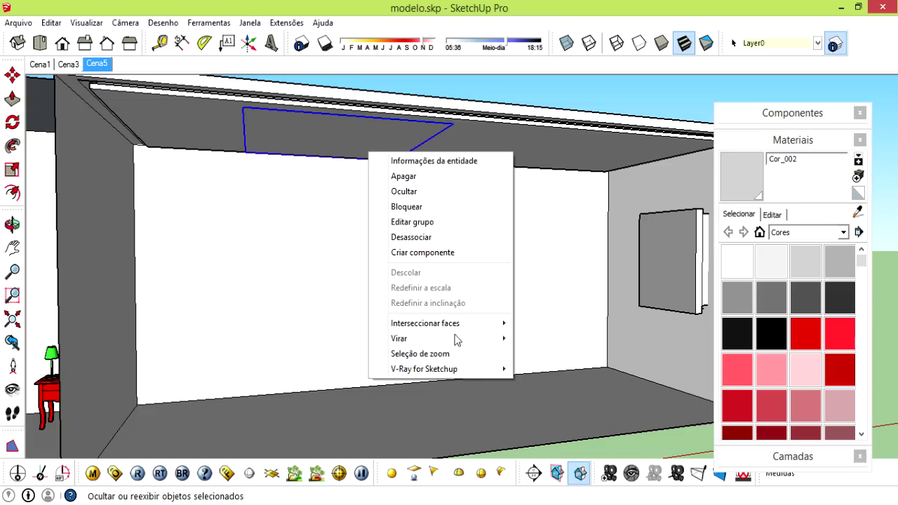
click(550, 370)
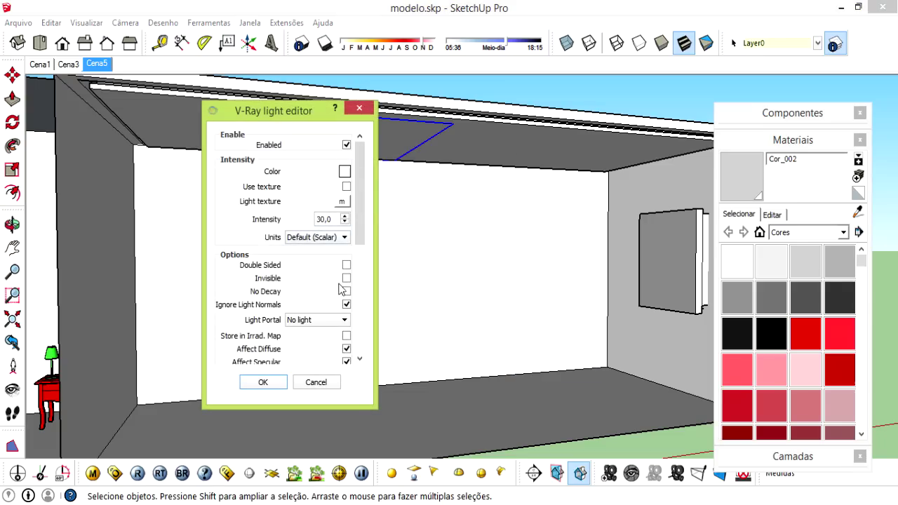
click(262, 382)
mouse_move(496, 252)
middle_down()
mouse_move(632, 284)
mouse_move(601, 259)
mouse_move(605, 266)
middle_up()
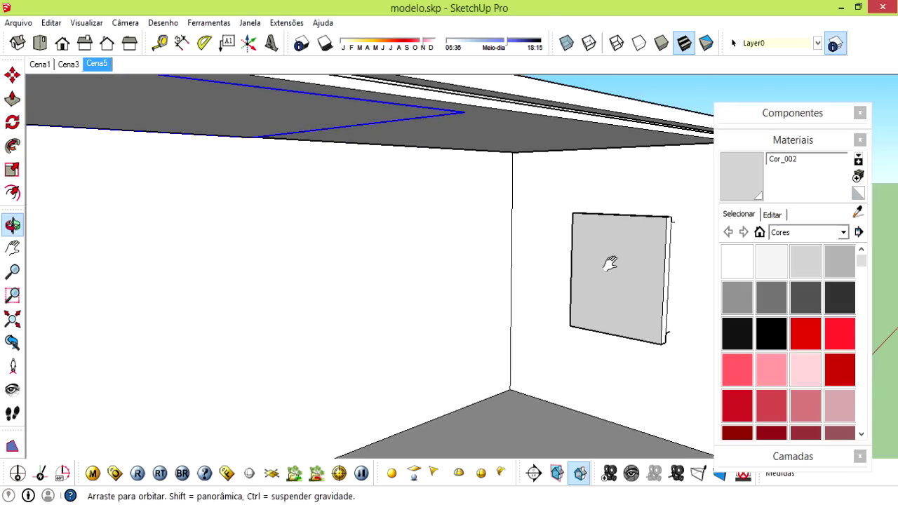
Render the room with the new ceiling light twice in V-Ray, then minimize the frame buffer.
click(138, 474)
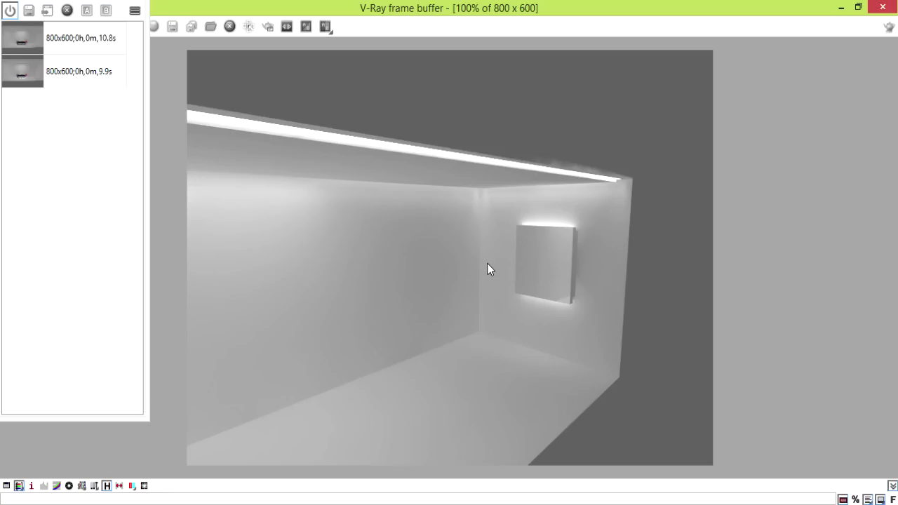
click(882, 8)
scroll(589, 257, up, 2)
mouse_move(591, 260)
middle_down()
mouse_move(705, 174)
mouse_move(605, 270)
mouse_move(615, 237)
mouse_move(567, 249)
mouse_move(577, 273)
middle_up()
click(226, 472)
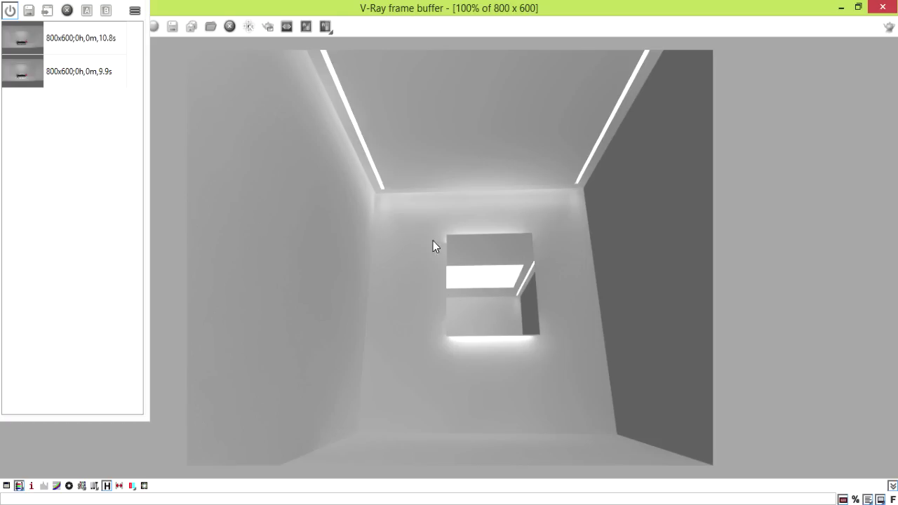
click(840, 9)
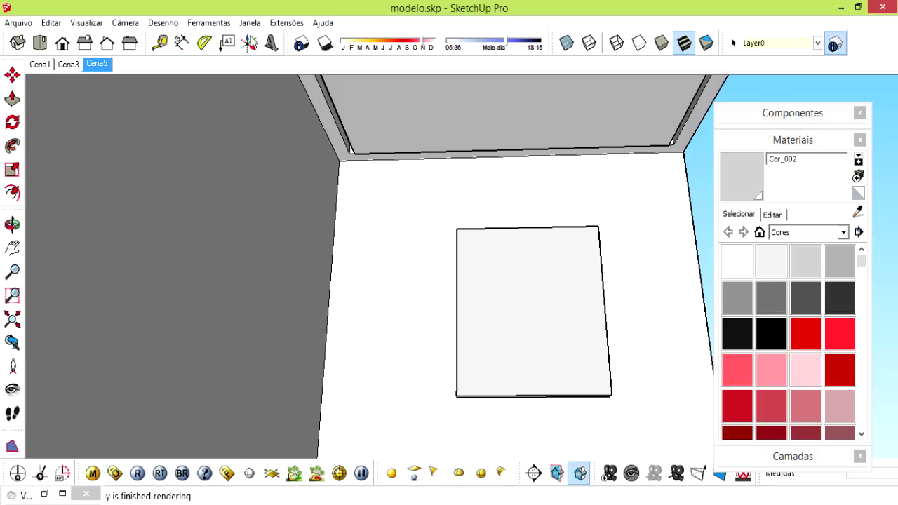
Add a new scene named Cena4.
click(85, 22)
mouse_move(169, 249)
click(281, 240)
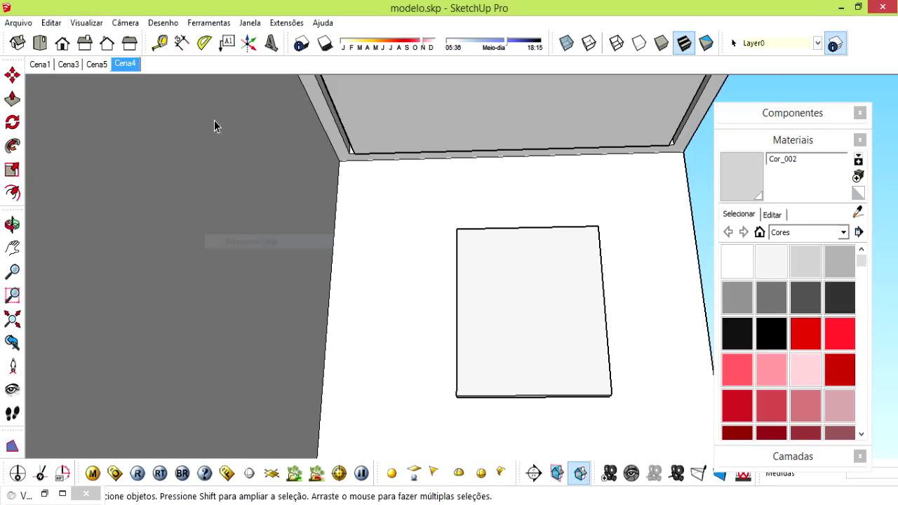
middle_drag(523, 270, 211, 161)
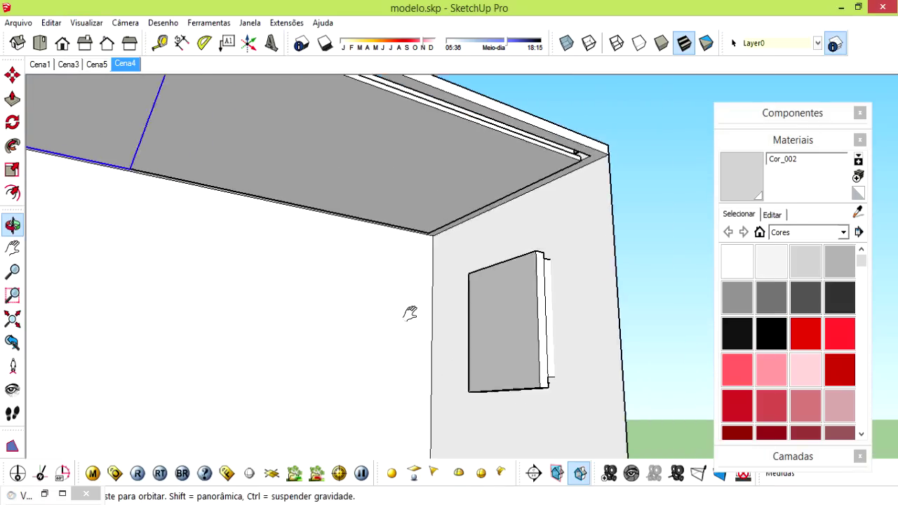
Revise the ceiling light's V-Ray options and render the room again.
click(211, 162)
right_click(208, 154)
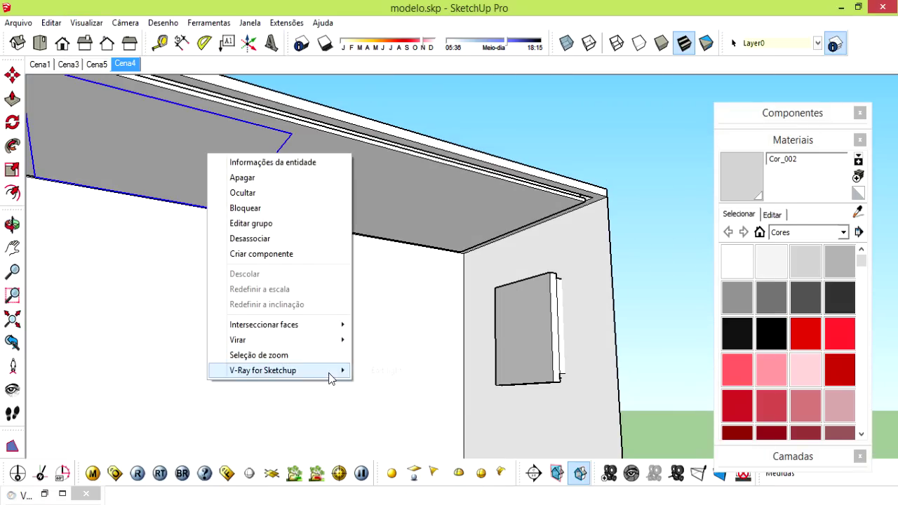
mouse_move(279, 370)
click(379, 370)
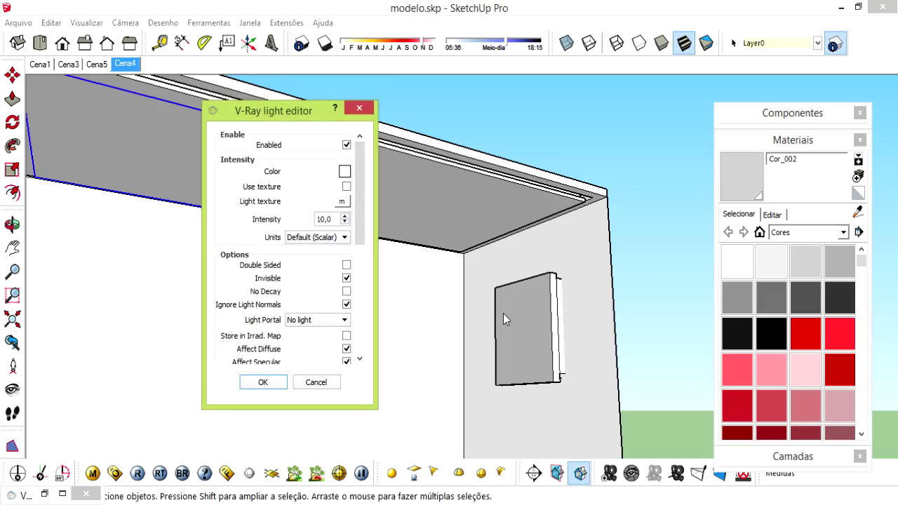
drag(358, 217, 359, 258)
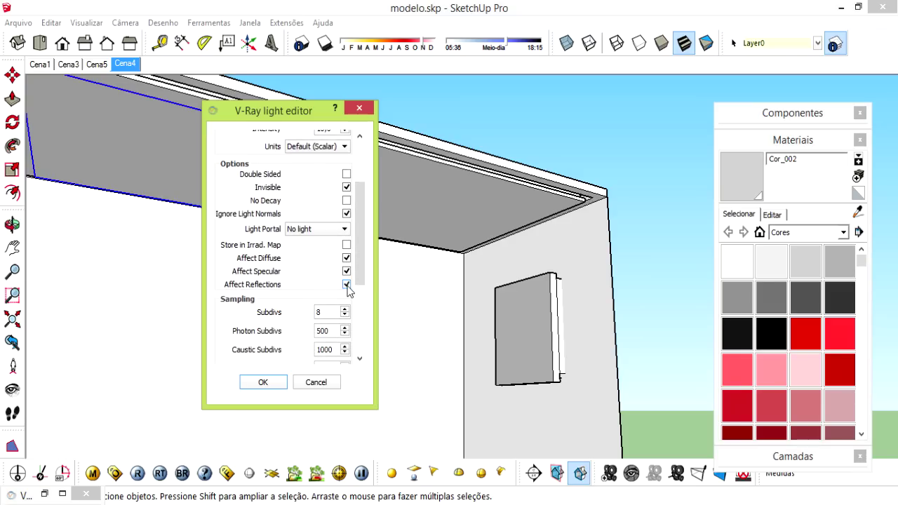
click(263, 384)
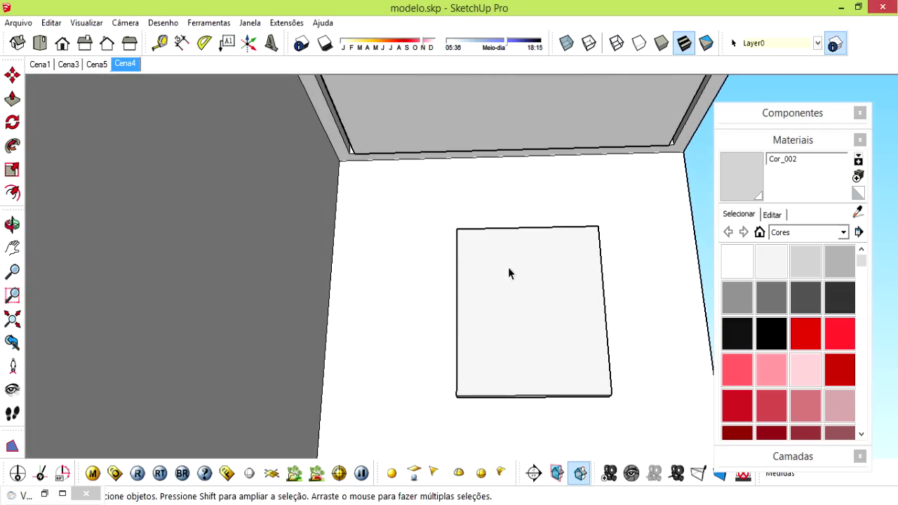
click(138, 473)
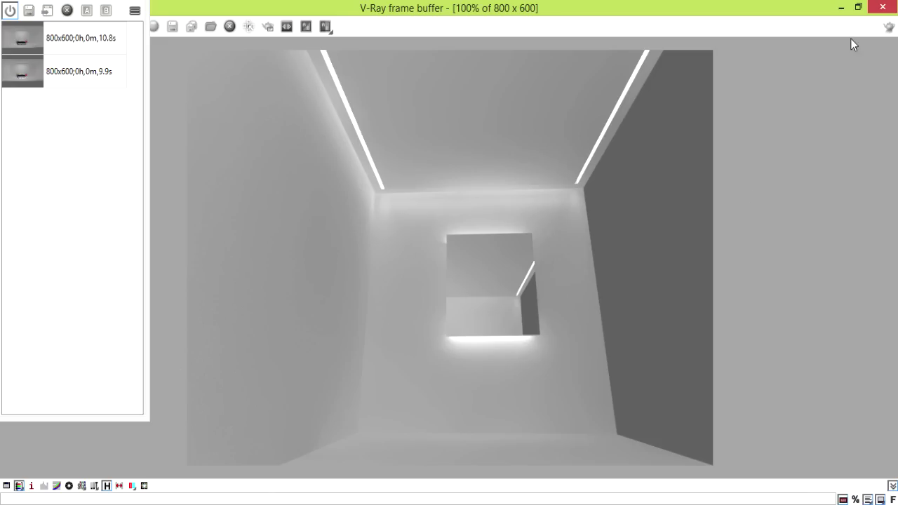
click(882, 8)
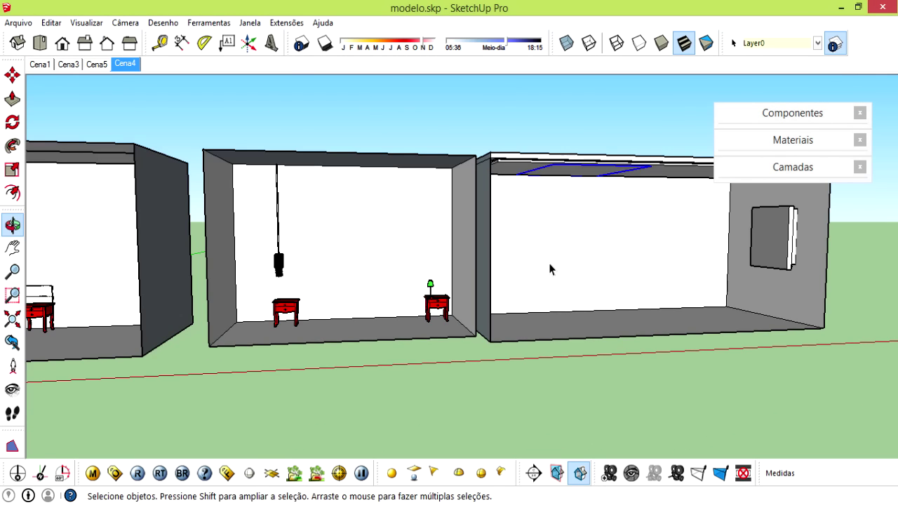
Orbit to a head-on exterior view of the bedroom ceiling light, ready to resize it.
mouse_move(527, 260)
middle_down()
mouse_move(528, 271)
mouse_move(479, 264)
mouse_move(481, 252)
middle_up()
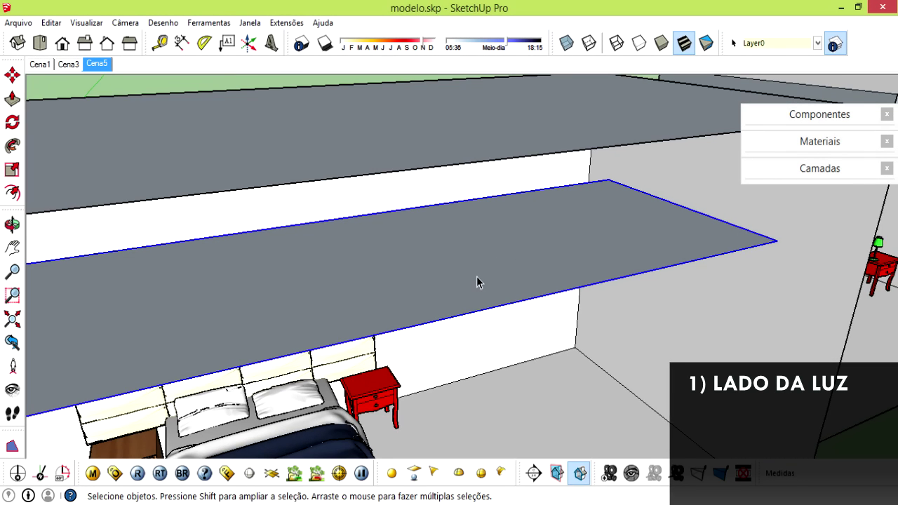
mouse_move(459, 272)
middle_down()
mouse_move(456, 257)
mouse_move(470, 266)
mouse_move(481, 217)
mouse_move(370, 207)
mouse_move(401, 211)
mouse_move(395, 184)
mouse_move(289, 184)
middle_up()
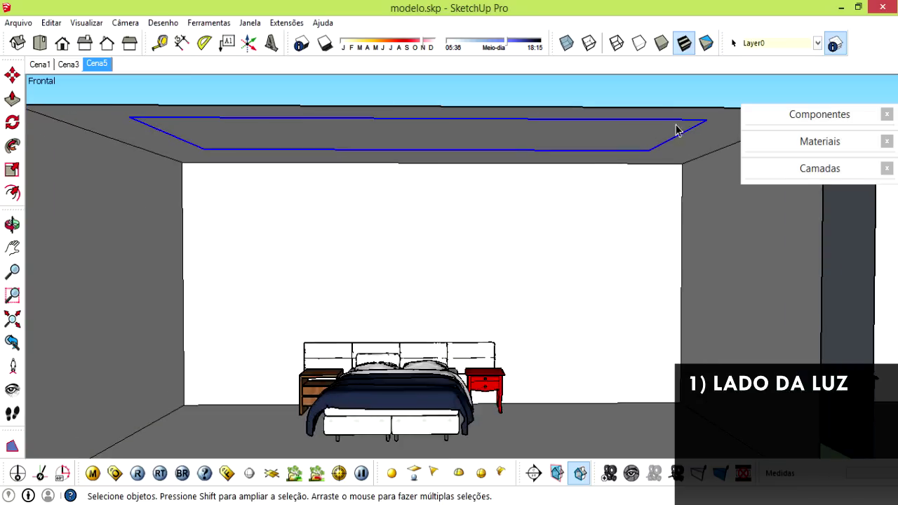
mouse_move(678, 124)
middle_down()
mouse_move(587, 140)
mouse_move(623, 147)
mouse_move(638, 136)
mouse_move(617, 150)
mouse_move(597, 154)
mouse_move(591, 146)
mouse_move(597, 168)
mouse_move(597, 133)
mouse_move(601, 175)
mouse_move(596, 136)
middle_up()
key(m)
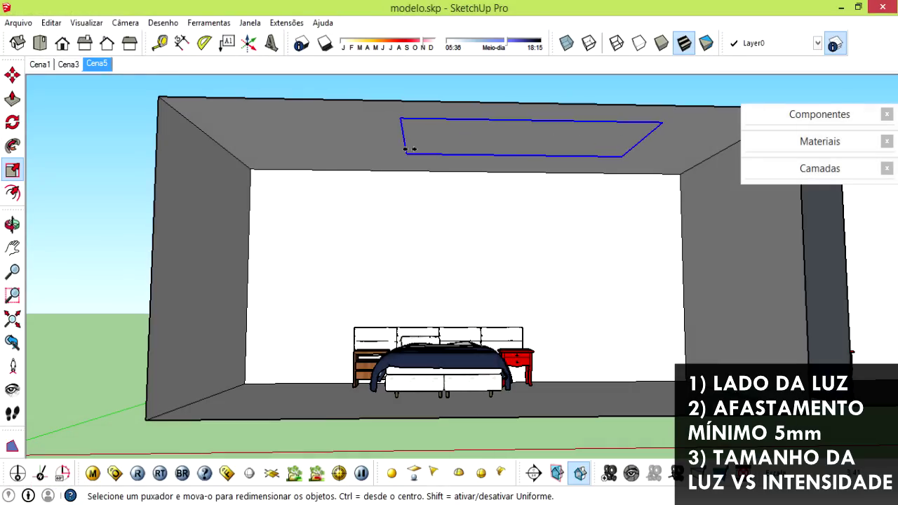
Stretch the ceiling rectangle light left and right to span the ceiling width.
drag(402, 137, 213, 140)
drag(634, 146, 729, 148)
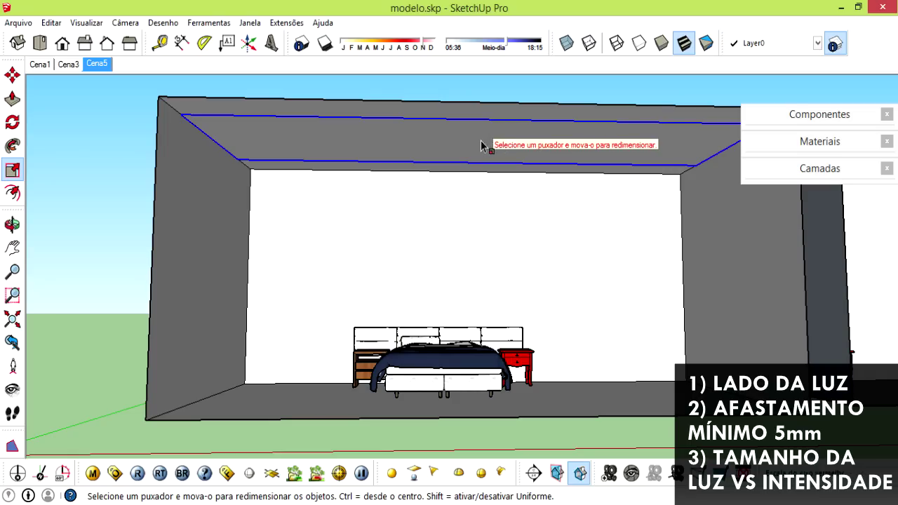
key(space)
middle_drag(487, 155, 489, 157)
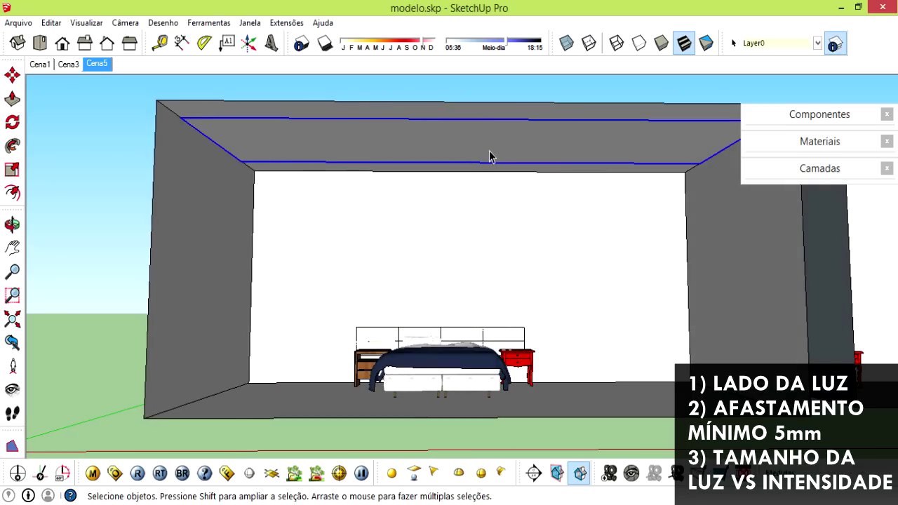
scroll(494, 158, down, 2)
Set the hanging lamp's V-Ray light intensity to 500 and confirm.
key(s)
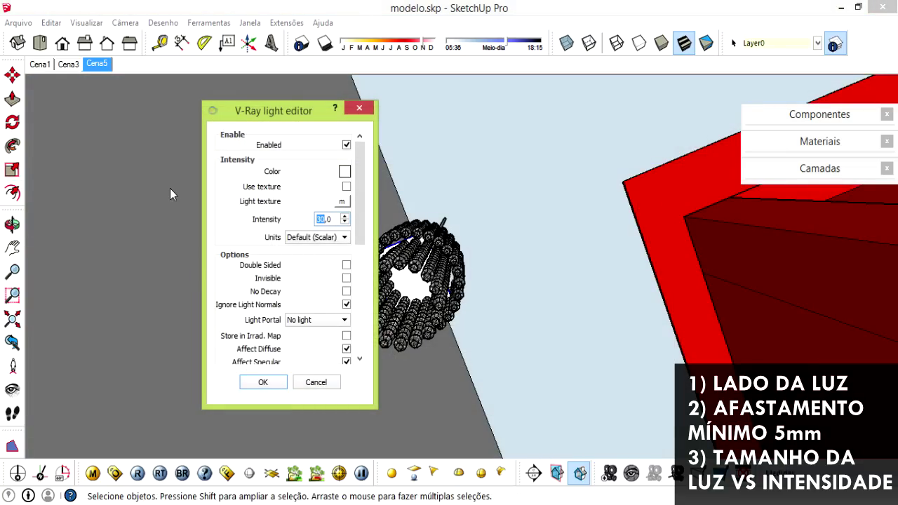
text(0)
click(263, 382)
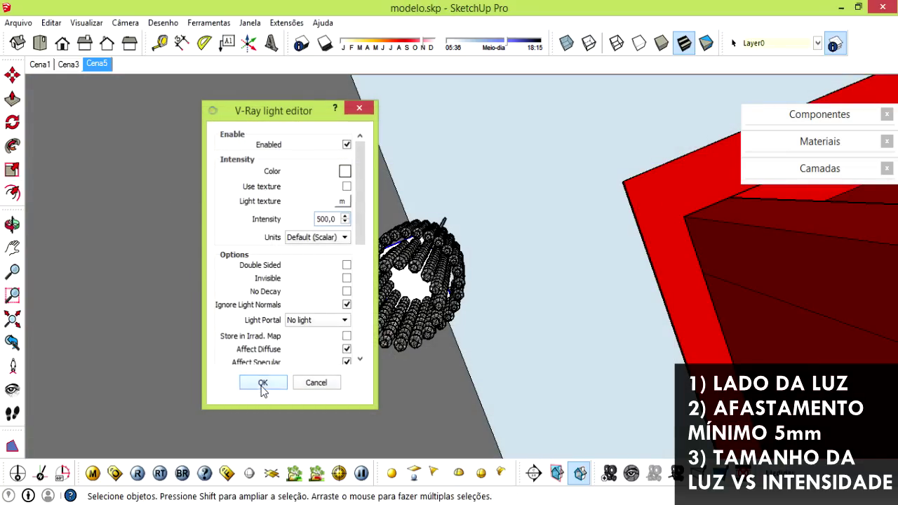
mouse_move(521, 187)
middle_down()
mouse_move(280, 395)
mouse_move(412, 247)
middle_up()
scroll(412, 247, down, 4)
scroll(412, 247, down, 2)
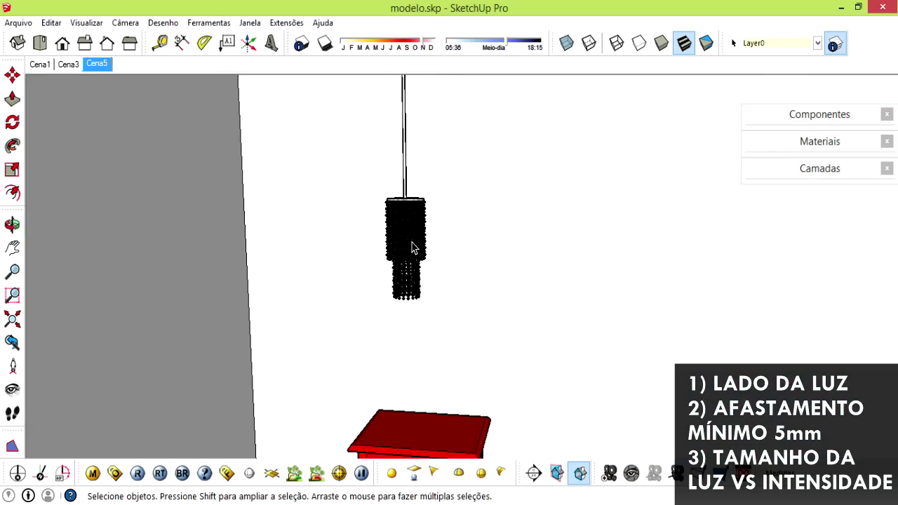
middle_drag(412, 251, 441, 236)
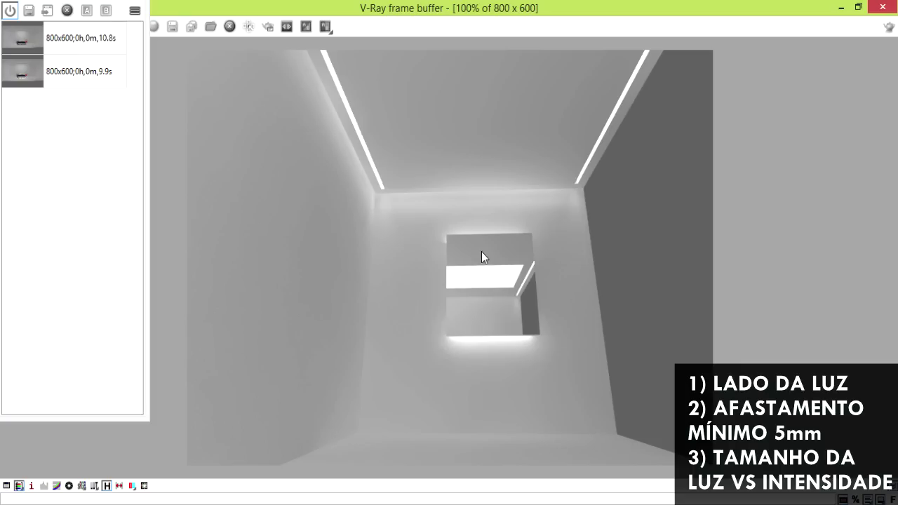
Open the ceiling cove light's V-Ray light editor and scroll to its Affect Reflections option.
click(840, 7)
right_click(208, 154)
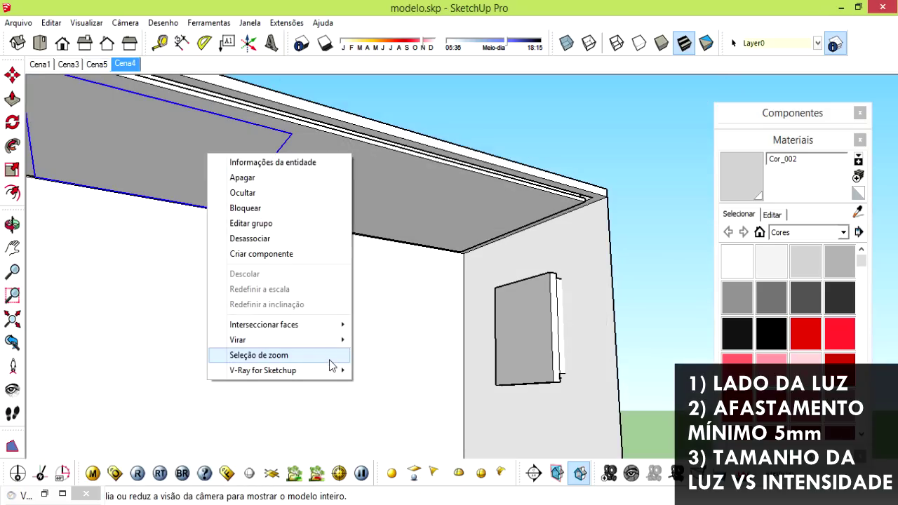
mouse_move(263, 370)
click(379, 371)
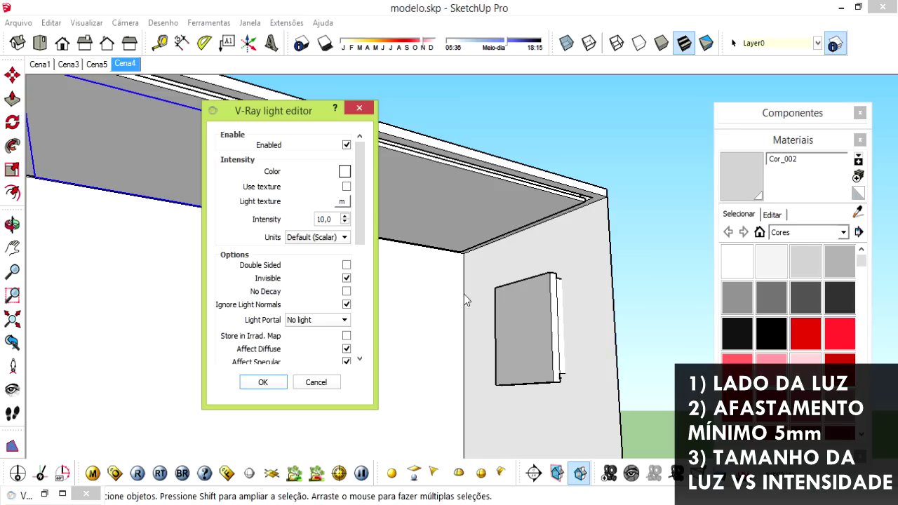
drag(357, 217, 364, 264)
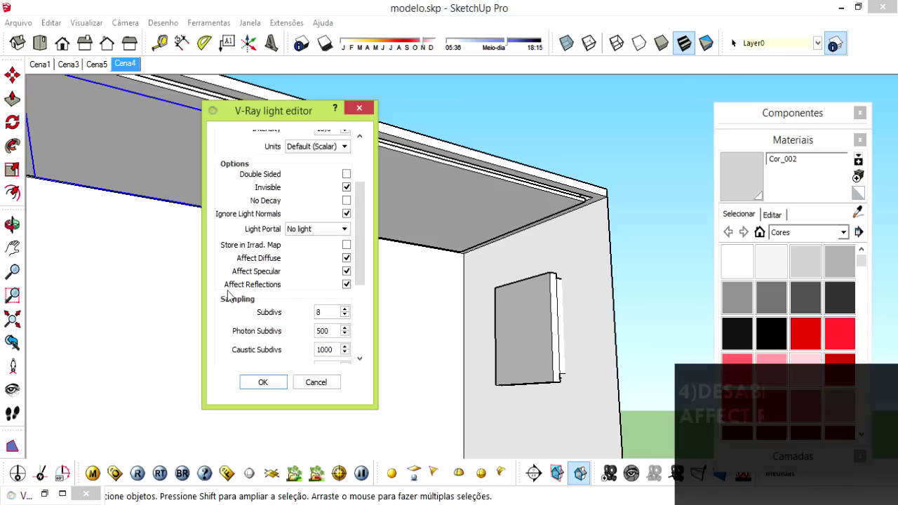